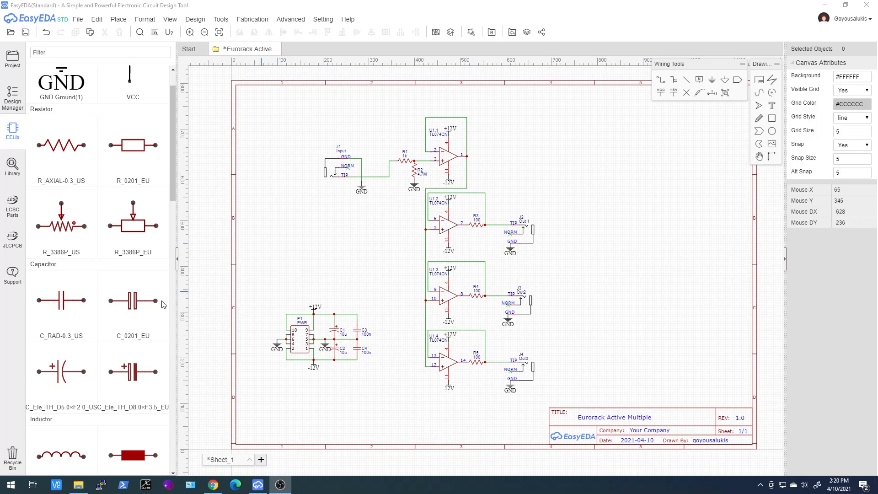
drag(247, 281, 403, 407)
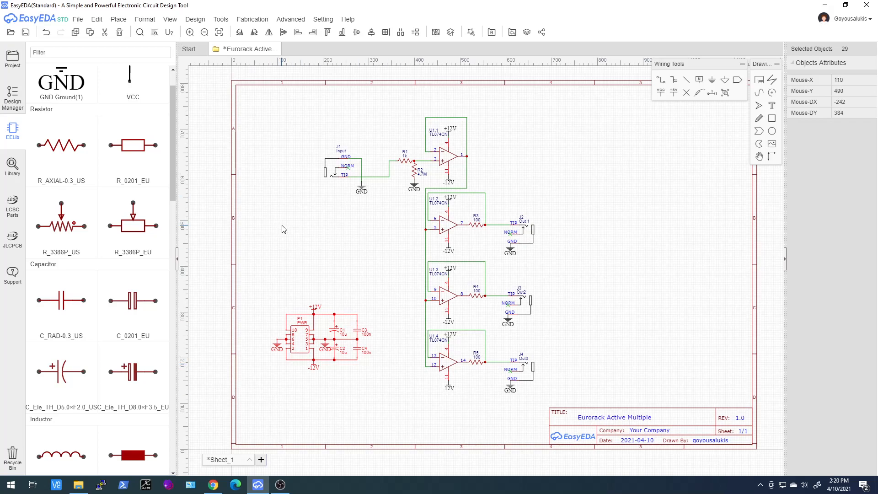
click(292, 230)
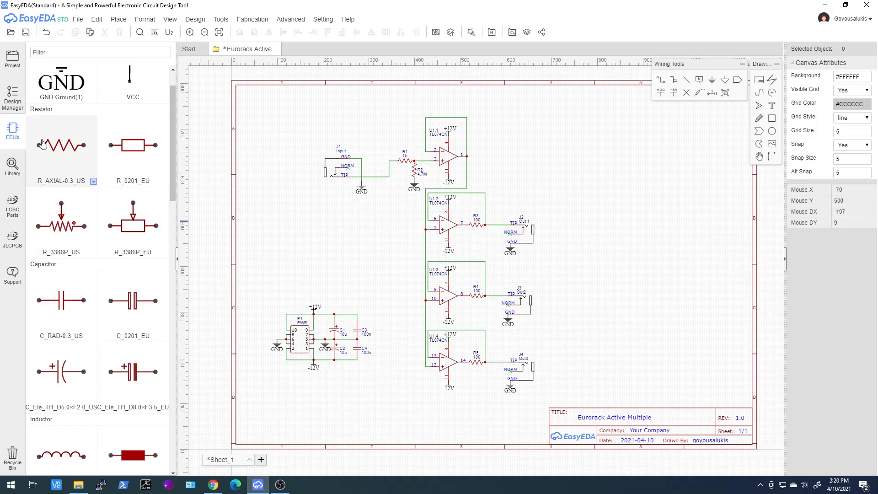
List the schematic's components and nets in the Design Manager and look through them.
click(9, 103)
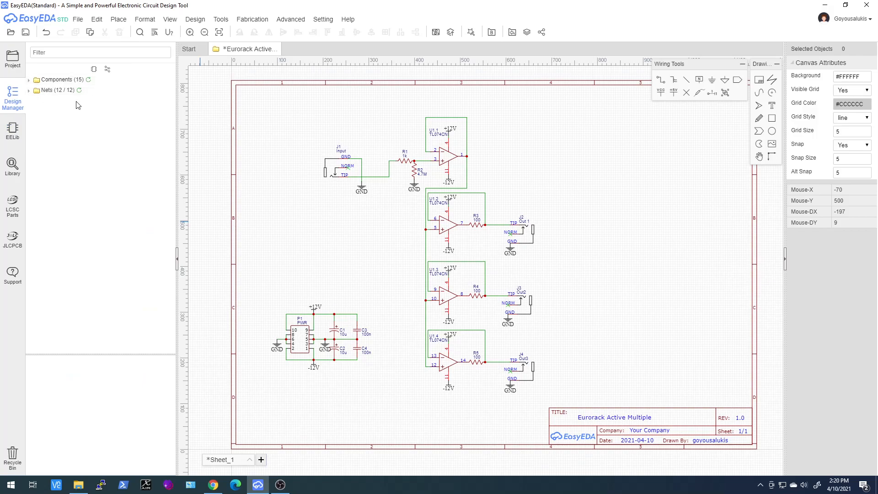
click(43, 81)
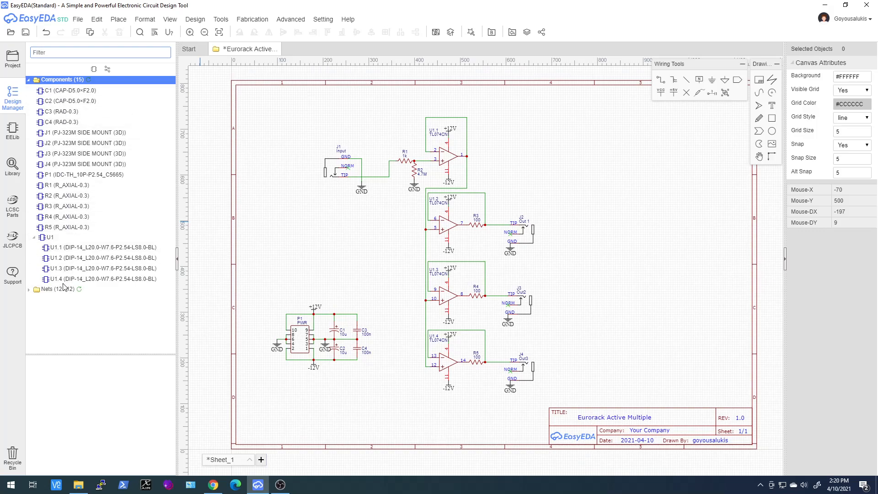
click(89, 80)
double_click(36, 292)
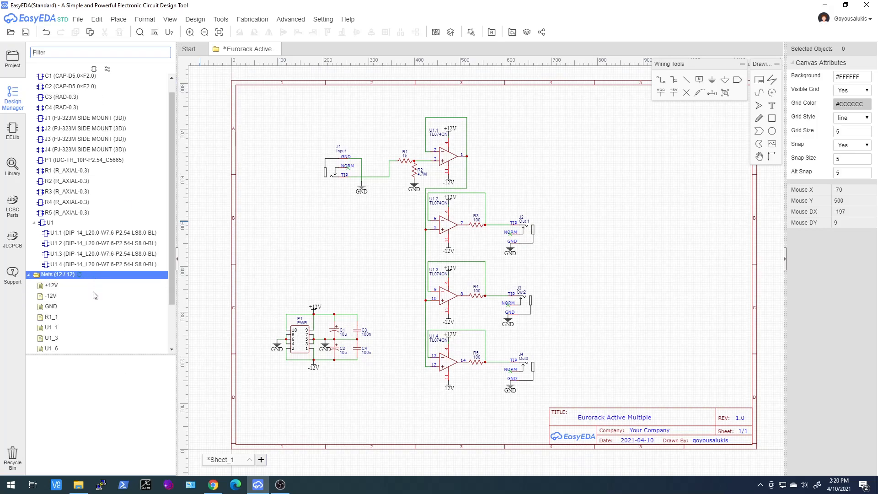
scroll(93, 296, down, 2)
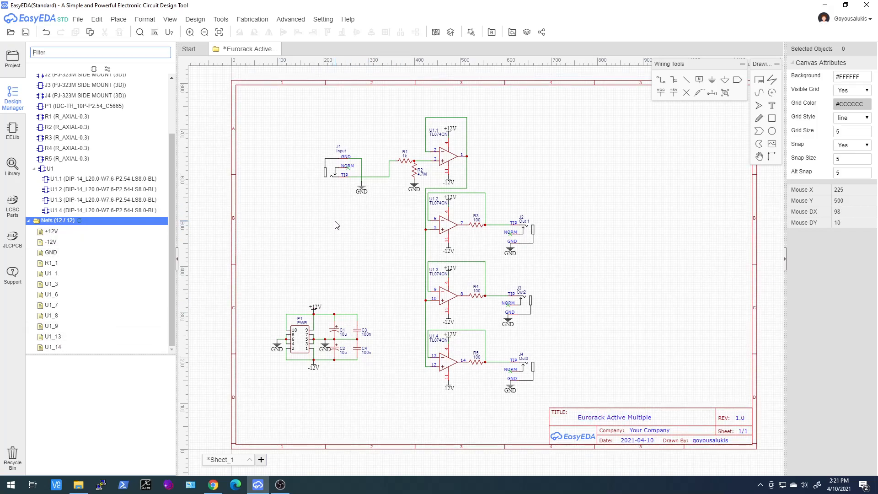
Delete the wire between J1's GND pin and its ground symbol and refresh the net list.
click(361, 169)
key(Delete)
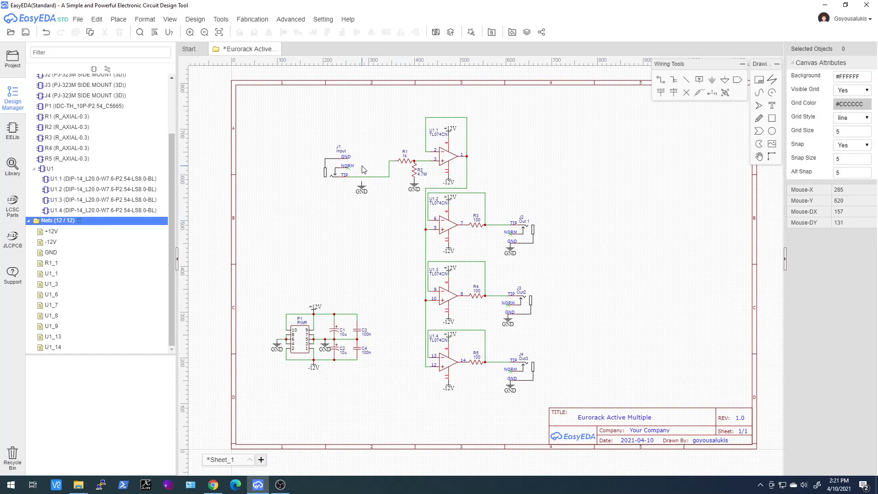
scroll(361, 169, up, 4)
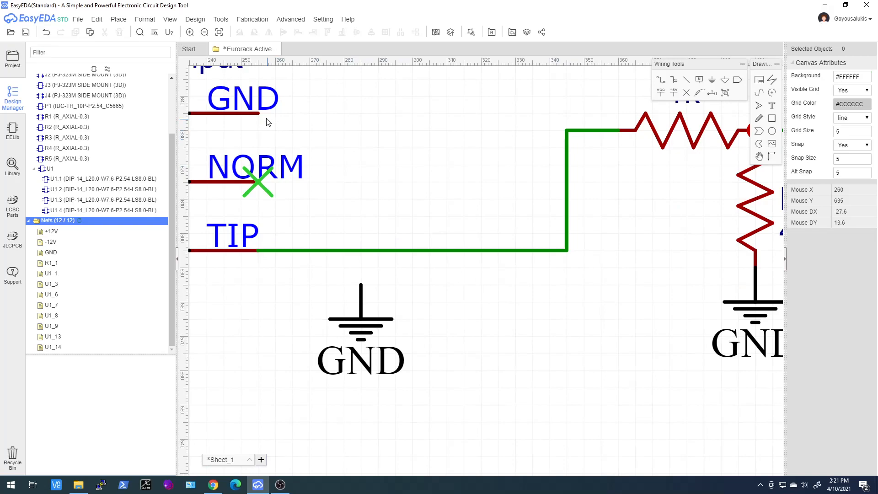
scroll(357, 279, down, 1)
scroll(357, 279, down, 1)
click(79, 221)
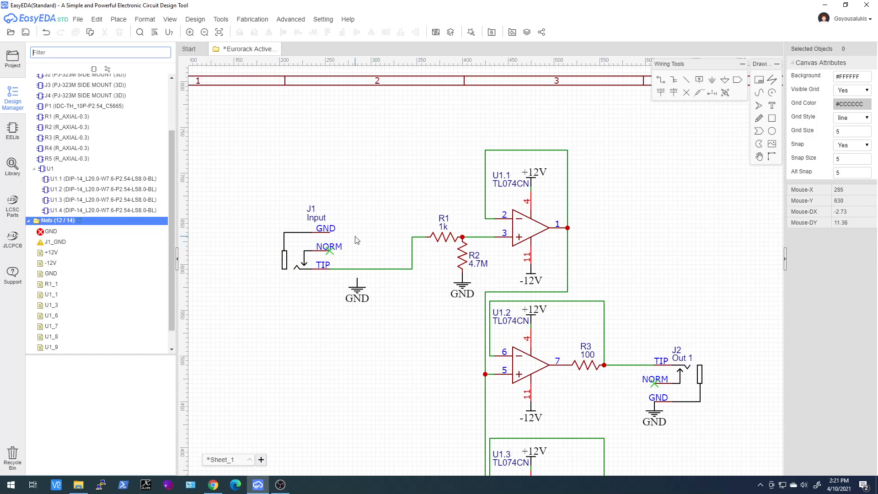
Redraw the wire from the ground symbol to J1's GND pin and refresh the net list.
click(659, 82)
click(357, 287)
click(330, 232)
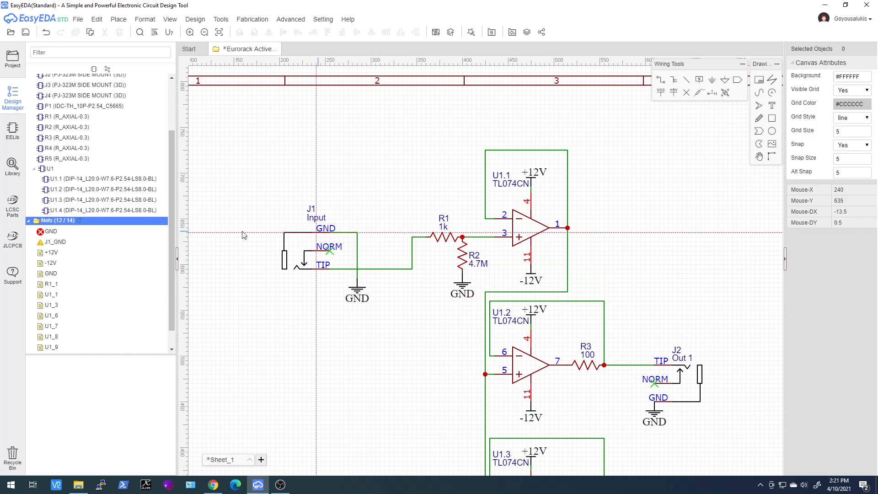
click(79, 220)
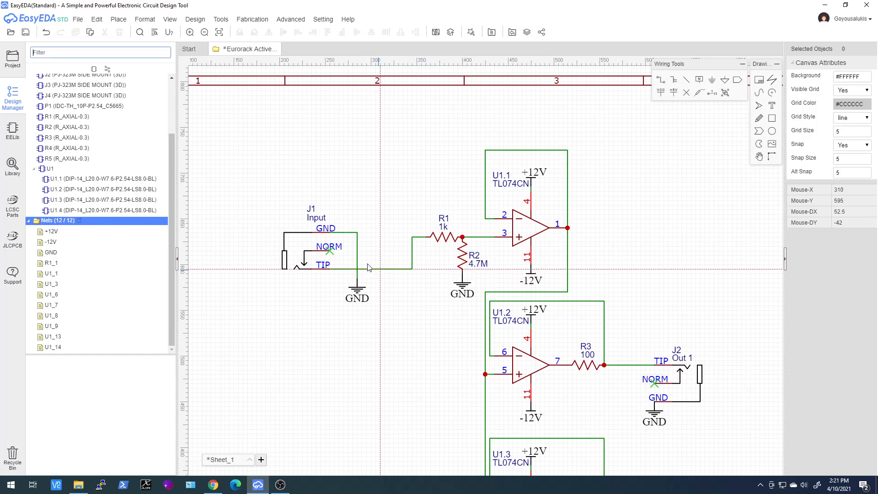
Delete the no-connect flag on J1's NORM pin and refresh the net list.
click(332, 255)
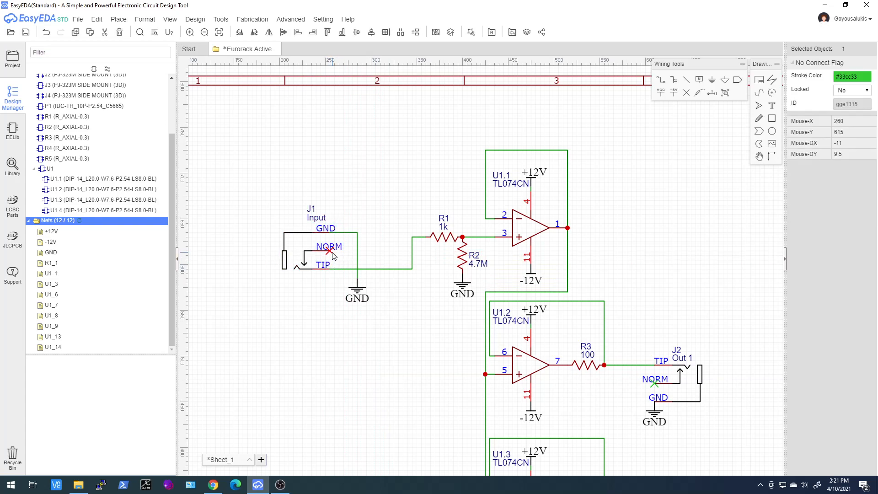
key(Delete)
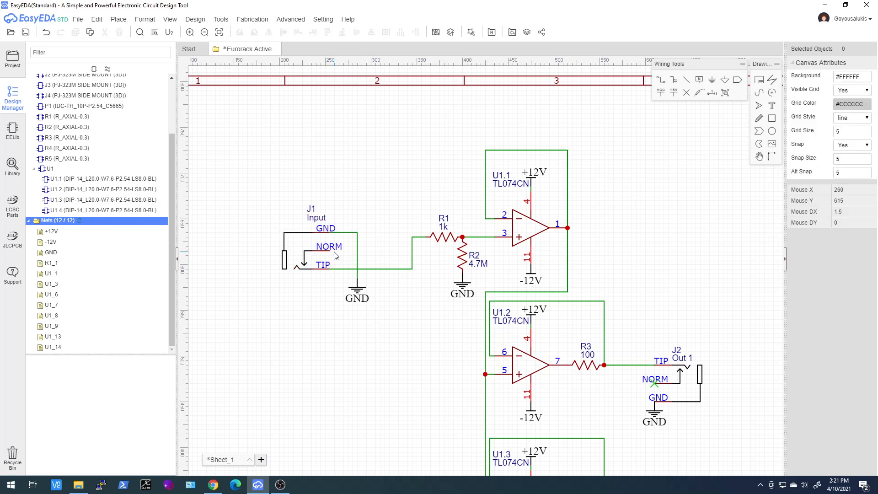
click(79, 220)
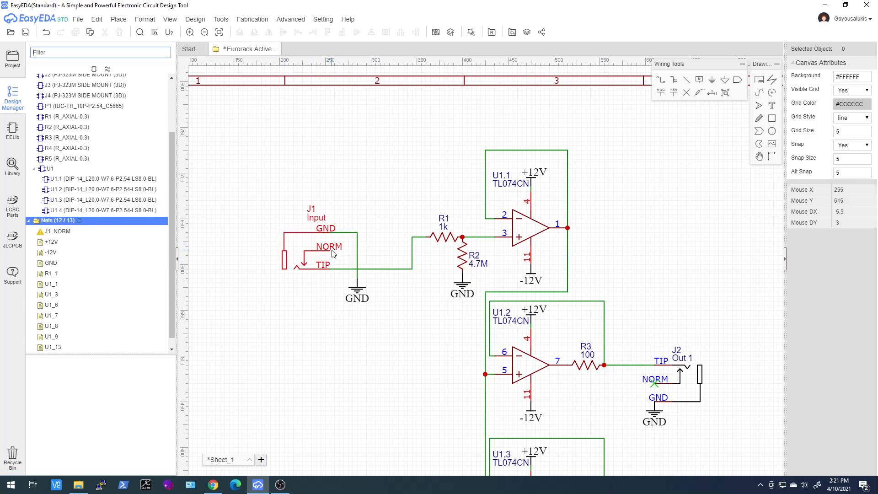
Place a no-connect flag on J1's NORM pin and refresh the net list.
click(687, 93)
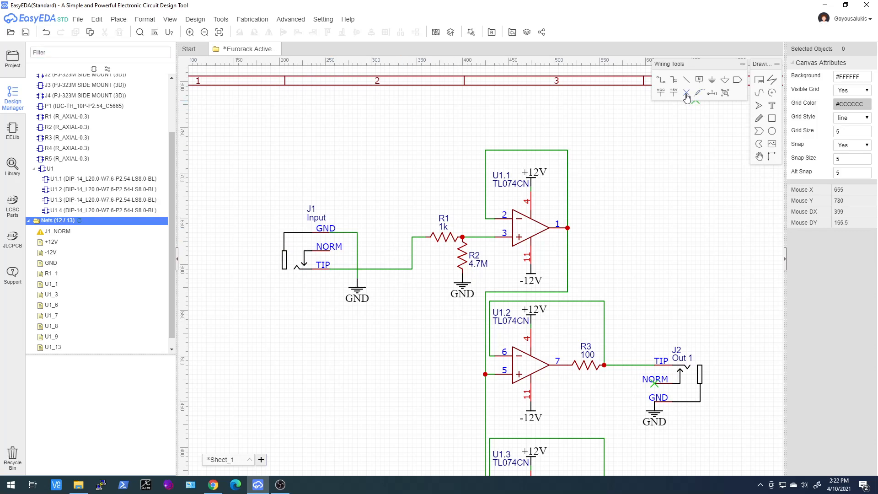
click(330, 251)
click(79, 221)
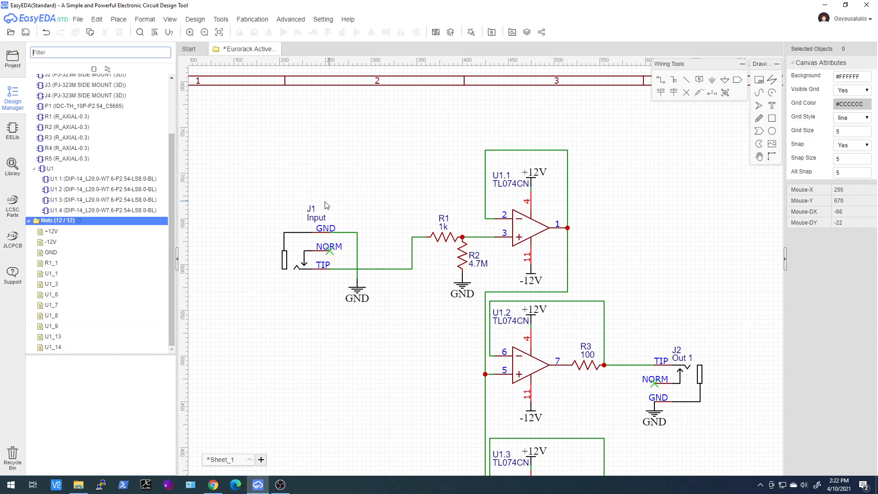
Look over the whole schematic sheet and save the schematic.
scroll(327, 204, down, 4)
scroll(330, 290, up, 2)
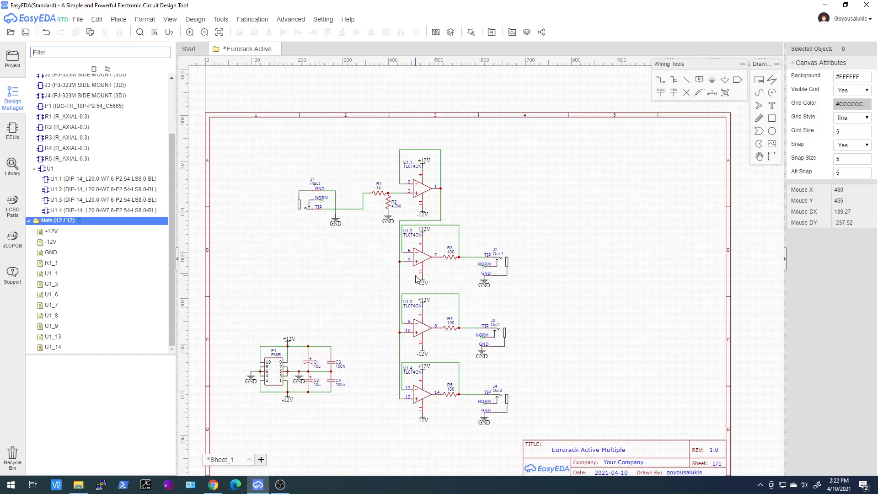
scroll(371, 277, down, 1)
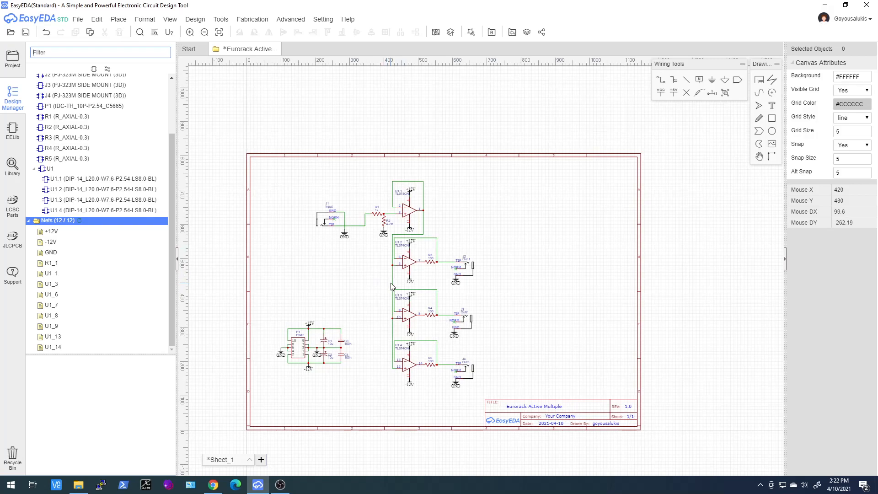
scroll(393, 324, up, 1)
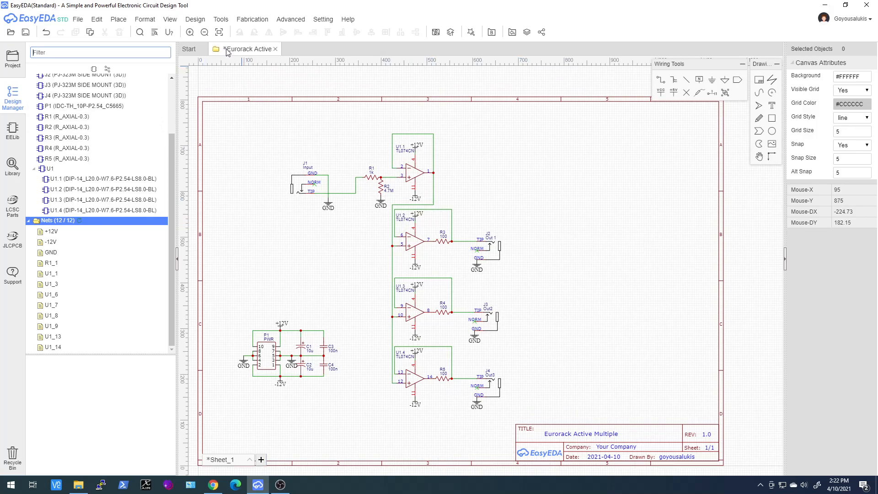
click(25, 33)
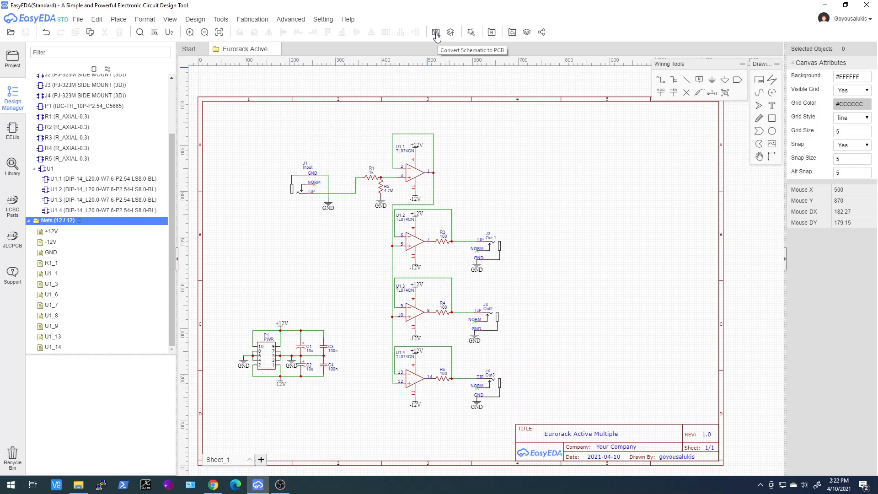
Convert the schematic to a PCB without applying new board settings and close the generated PCB document.
click(436, 33)
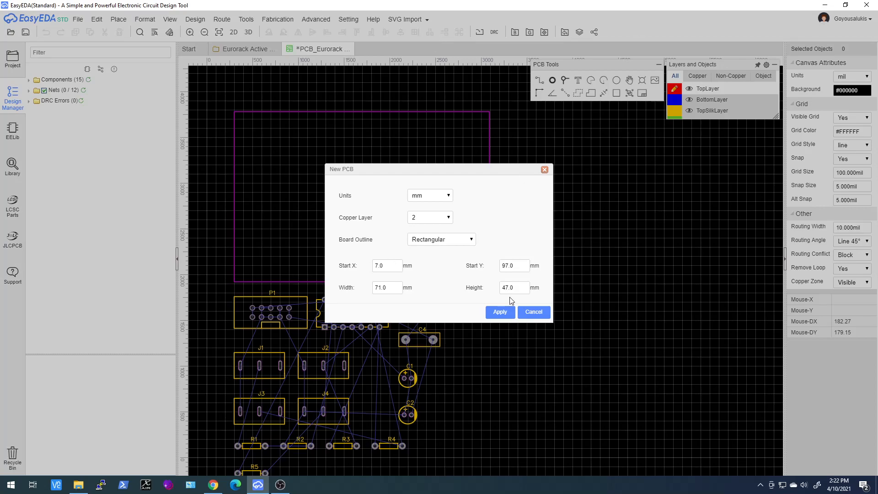
click(537, 313)
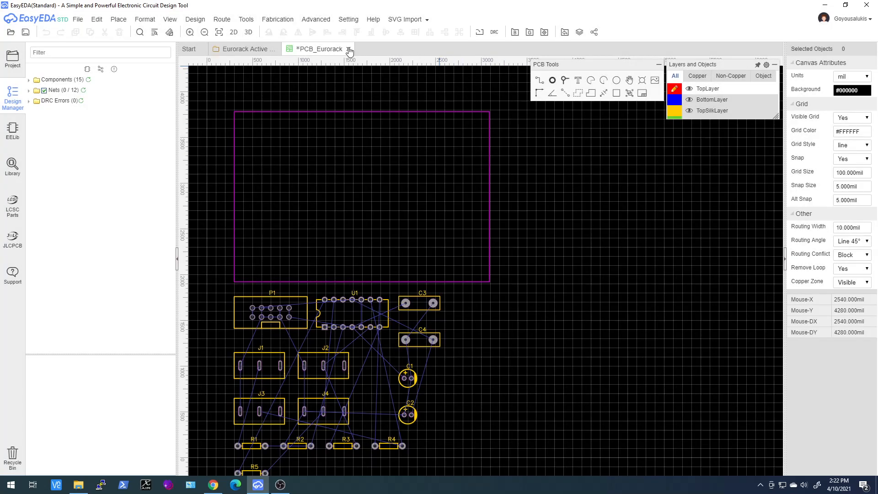
click(349, 49)
click(474, 255)
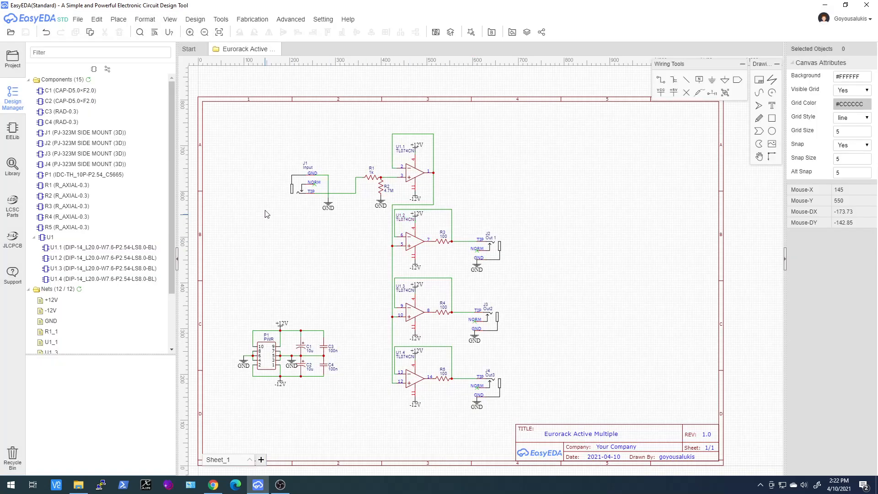
Delete the wire between J1's GND pin and its ground symbol and save the schematic.
click(328, 184)
key(Delete)
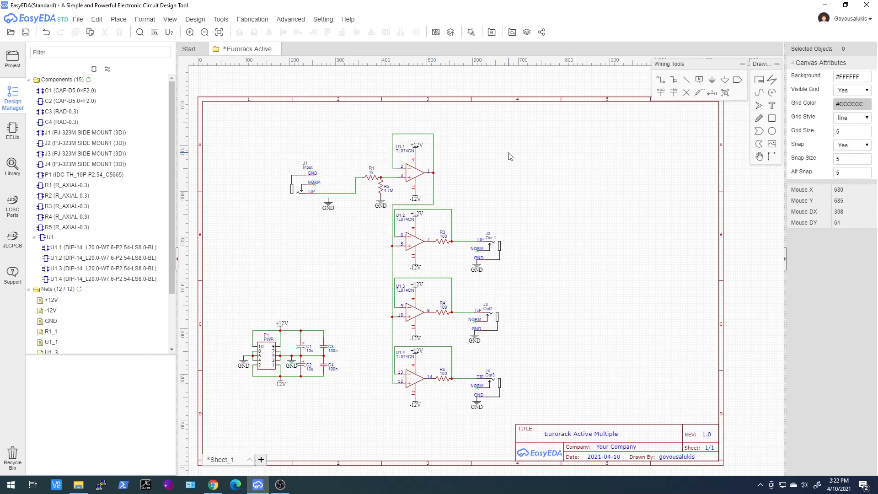
click(27, 33)
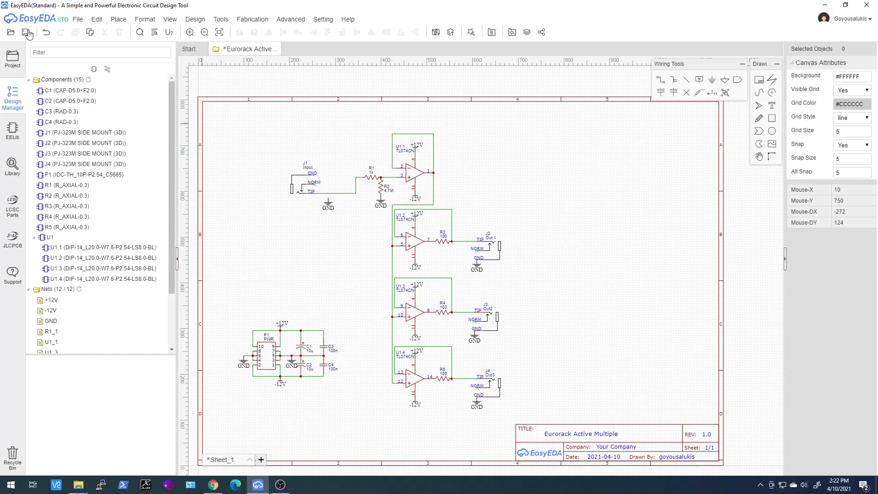
Try to convert the schematic to a PCB and choose to check the unfinished nets first.
click(436, 33)
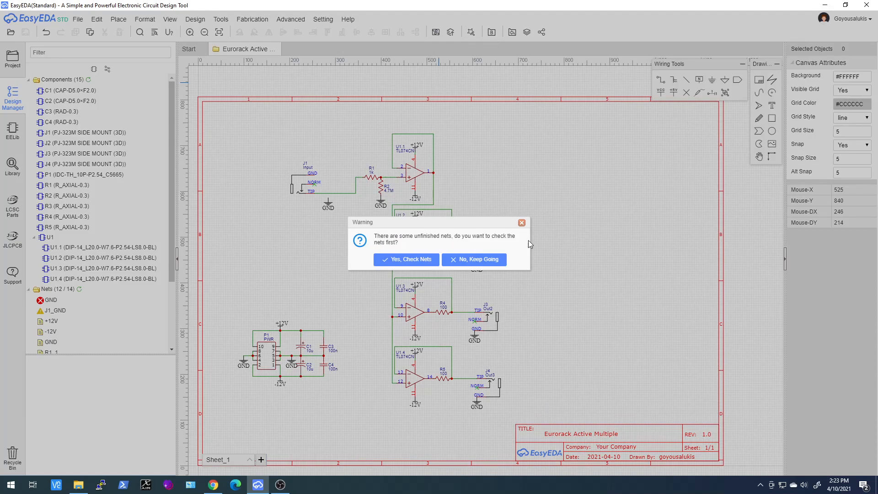
click(397, 263)
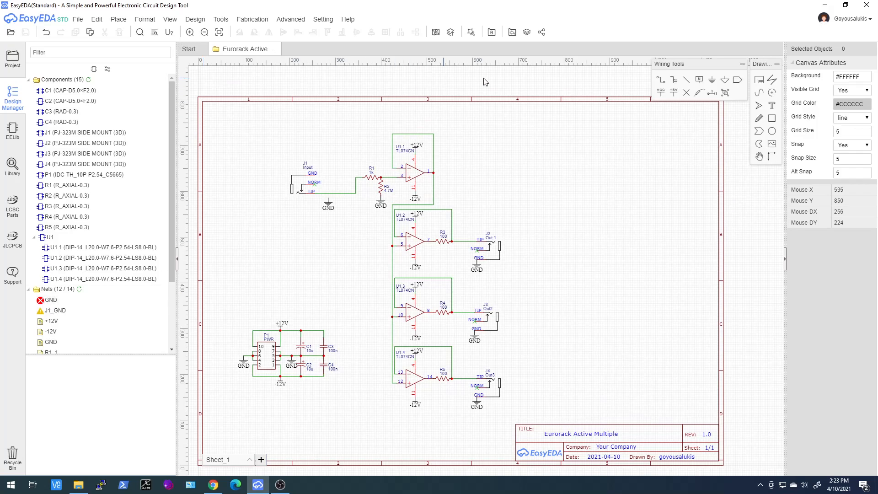
Reconnect J1's GND pin to its ground symbol with a wire and refresh the net list.
click(660, 80)
click(328, 199)
click(327, 193)
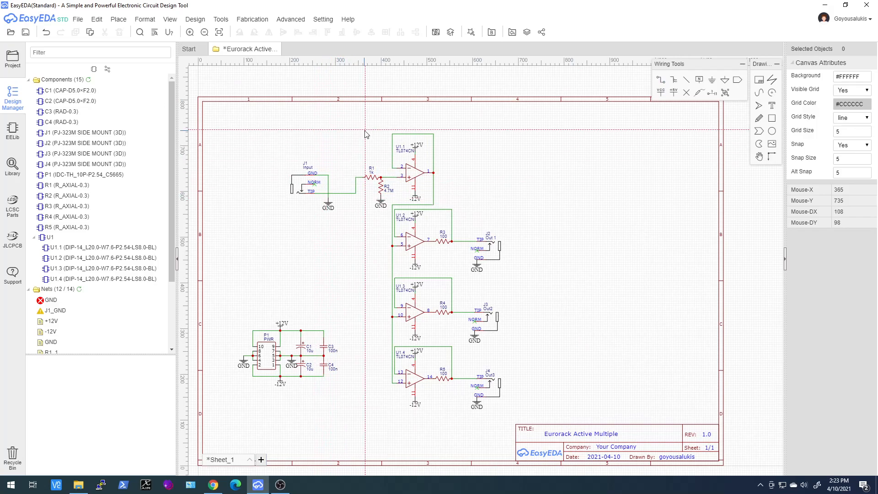
click(79, 289)
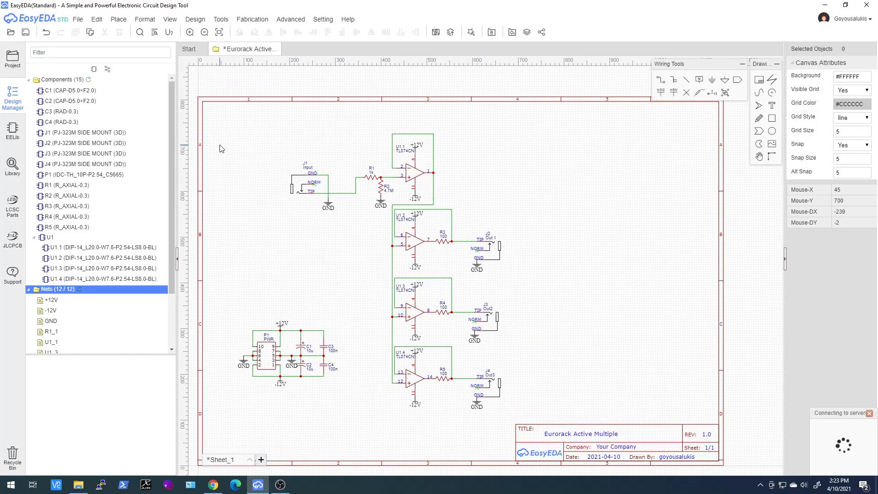
Convert the schematic to a PCB and cancel the new board settings.
click(439, 35)
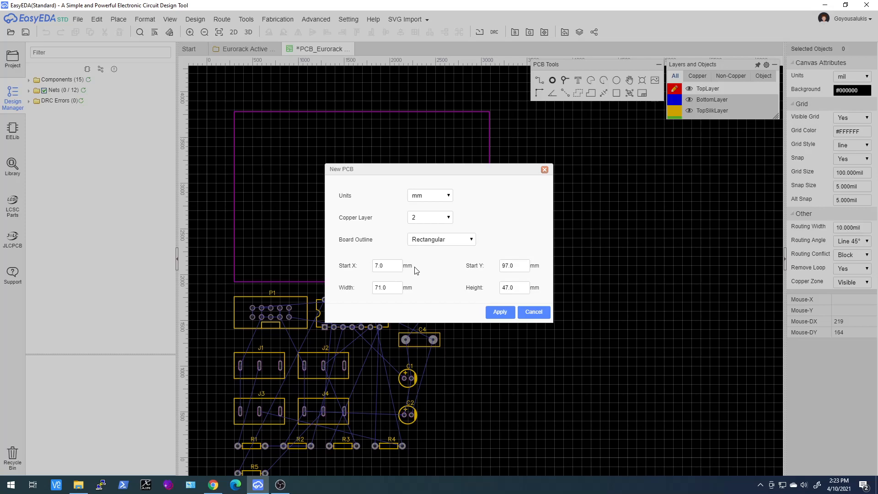
click(525, 313)
Examine the generated board outline and the placed footprints, including capacitors C3 and C4.
click(476, 282)
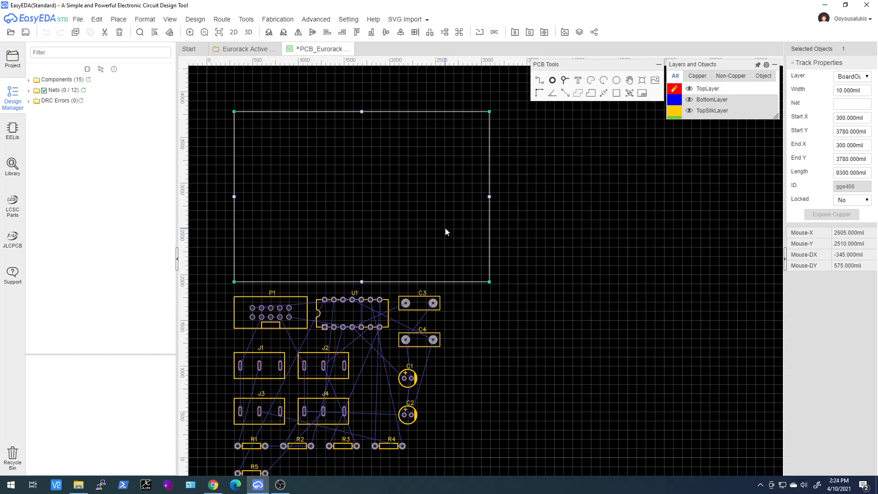
click(418, 308)
click(418, 334)
click(405, 339)
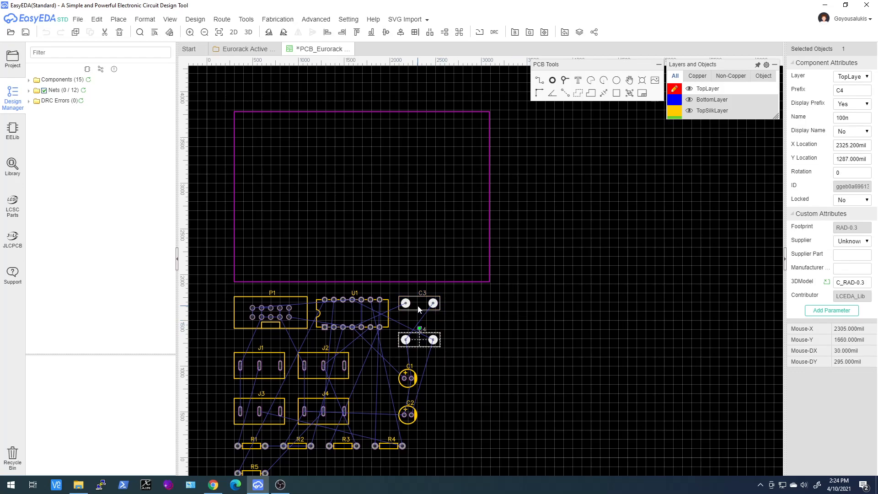
scroll(417, 313, down, 2)
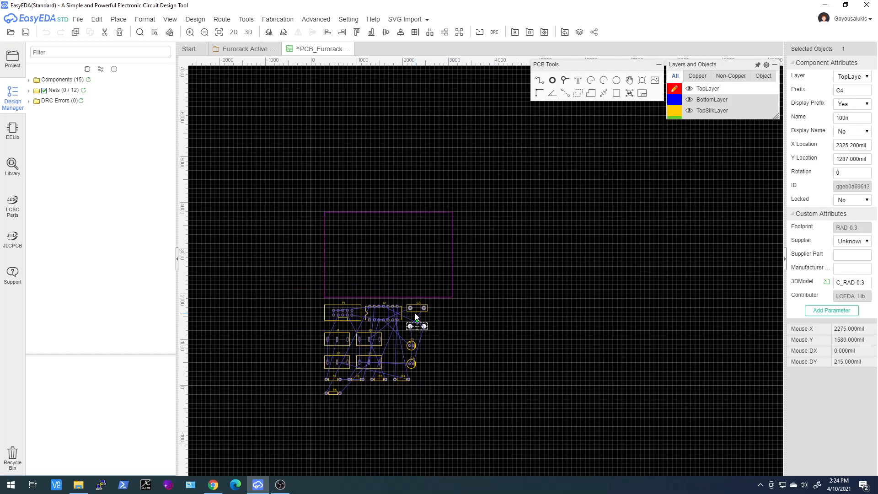
scroll(417, 315, up, 3)
scroll(422, 303, down, 3)
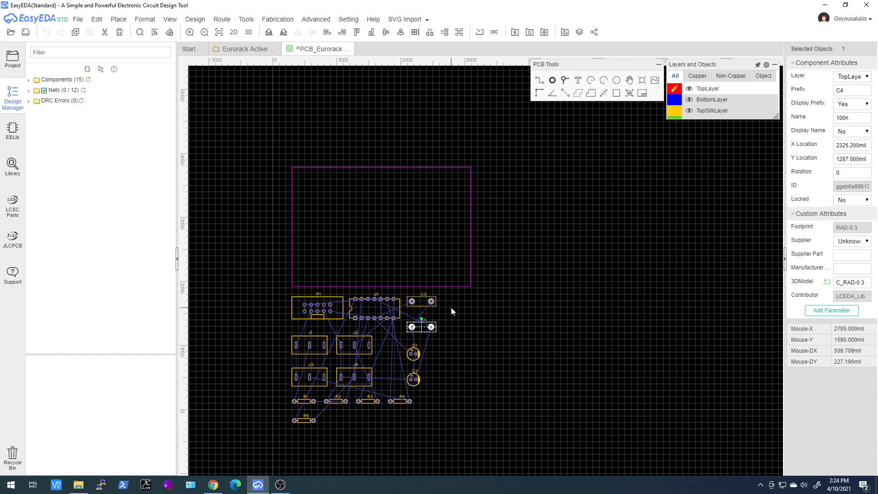
scroll(441, 314, down, 1)
scroll(376, 336, up, 2)
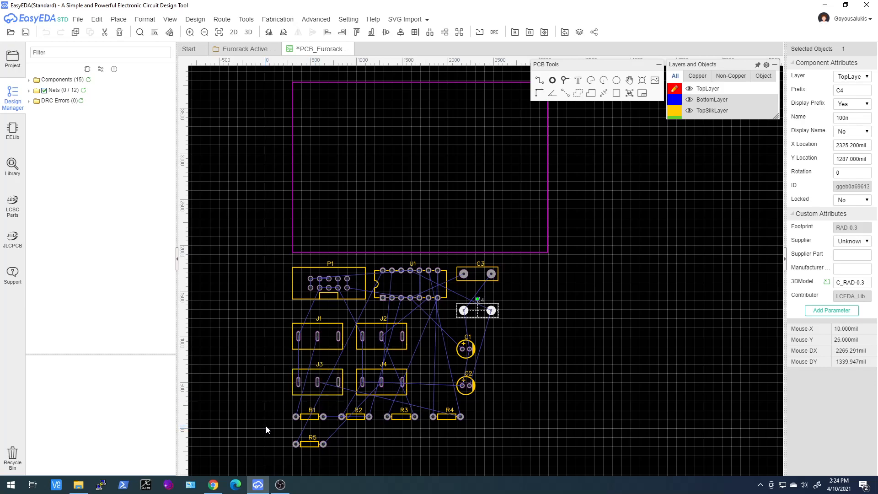
Move all the component footprints together out to the right of the board outline.
click(272, 264)
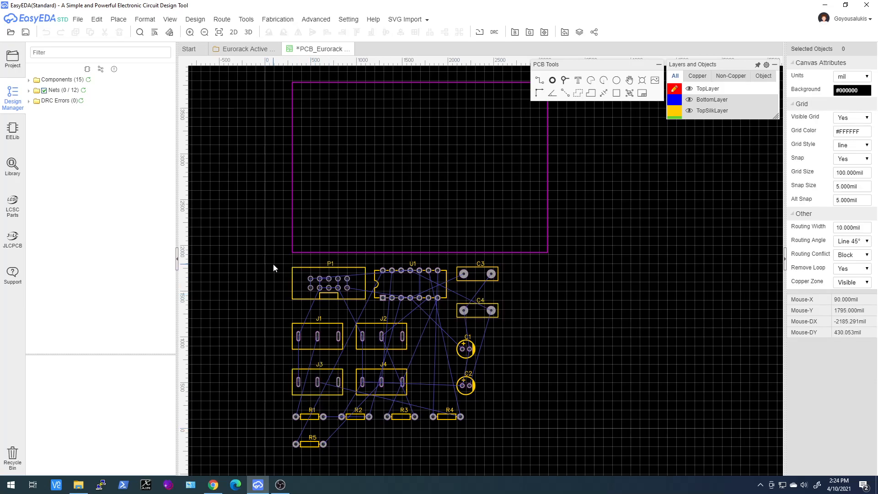
drag(259, 257, 560, 462)
scroll(500, 424, down, 5)
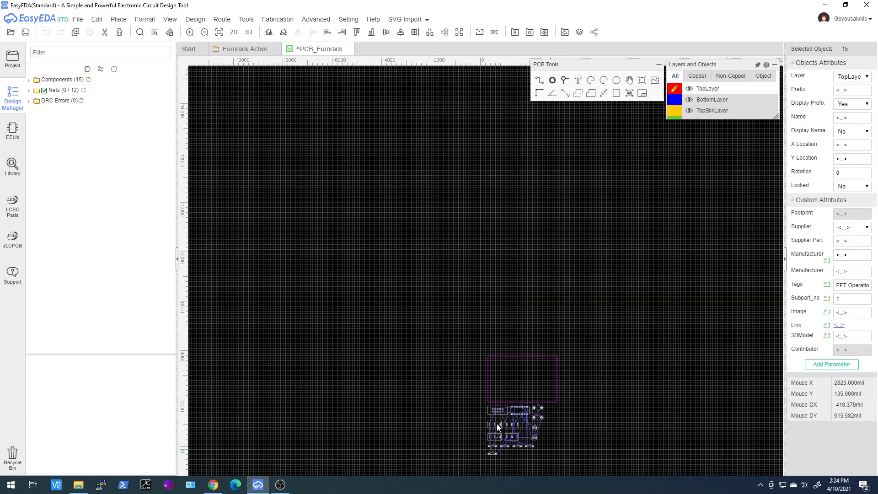
drag(493, 423, 578, 391)
click(506, 310)
scroll(510, 440, up, 2)
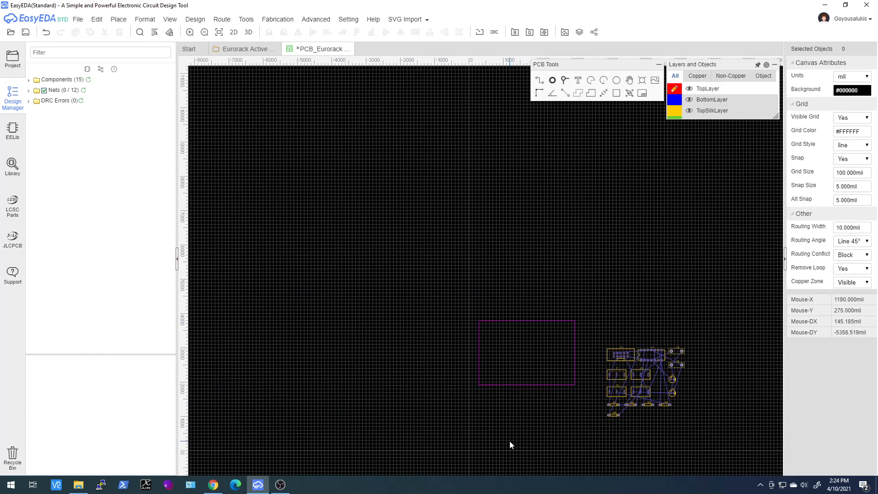
right_drag(545, 423, 423, 389)
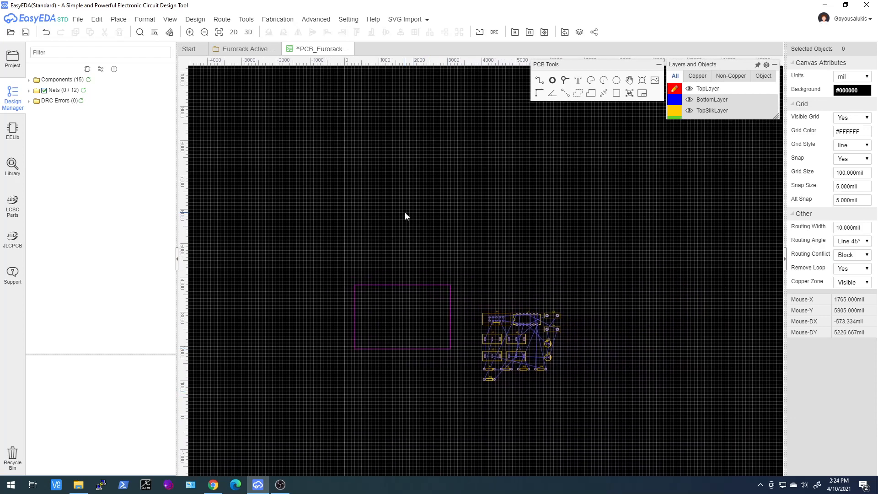
click(316, 19)
click(246, 19)
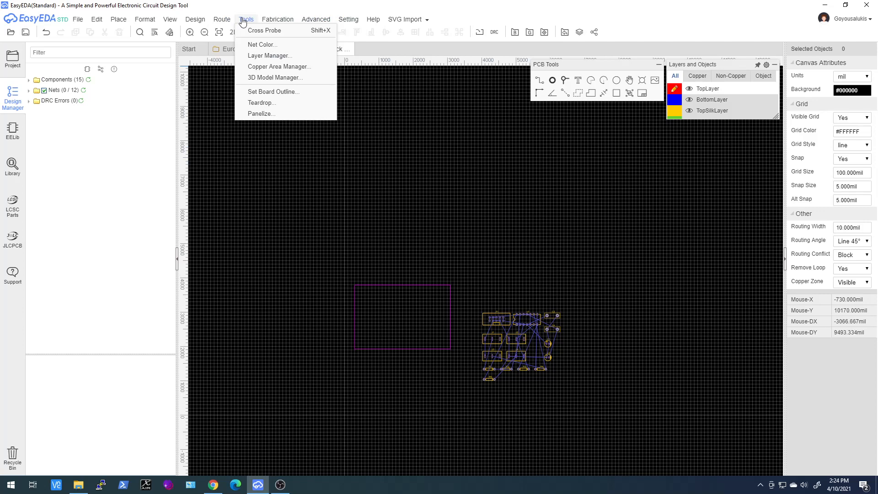
click(256, 93)
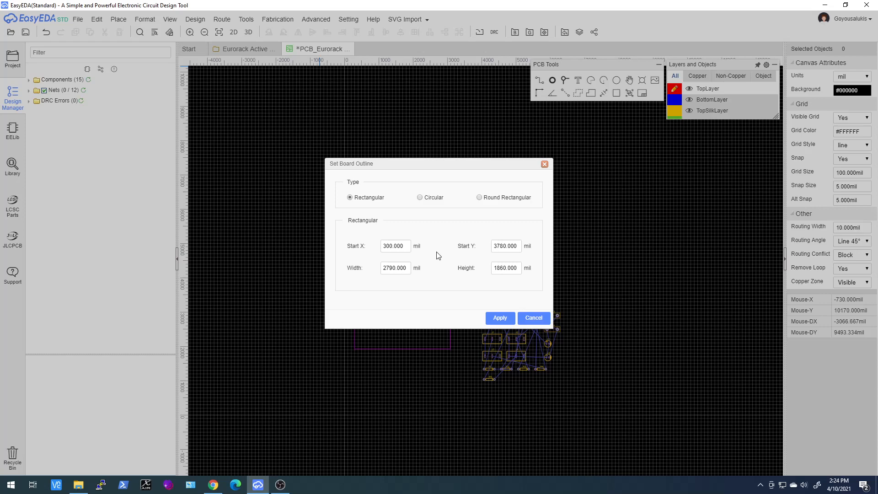
click(533, 318)
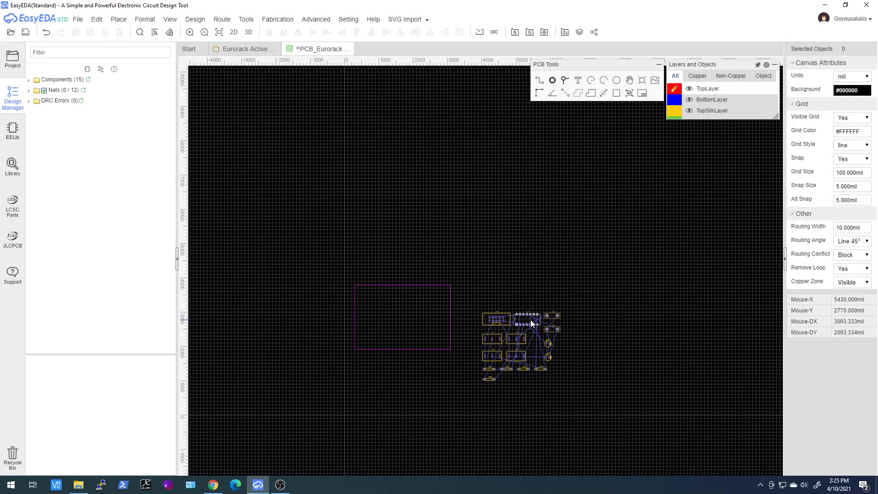
Switch the canvas units to mm and set a rectangular board outline with start X 0, start Y 100, width 30 and height 100 mm.
click(847, 78)
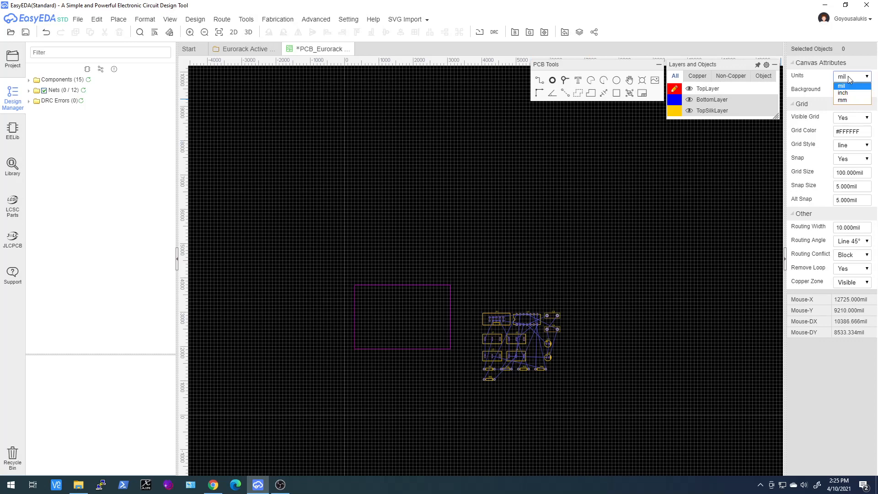
click(844, 100)
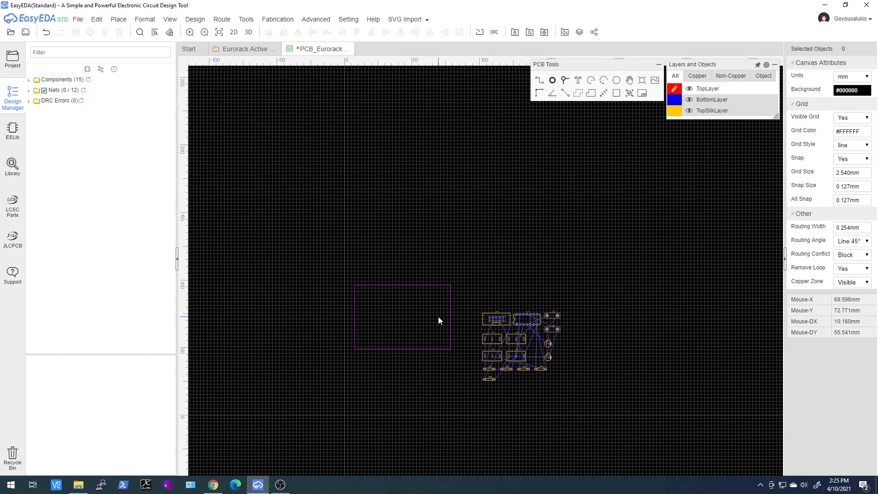
click(223, 19)
click(245, 19)
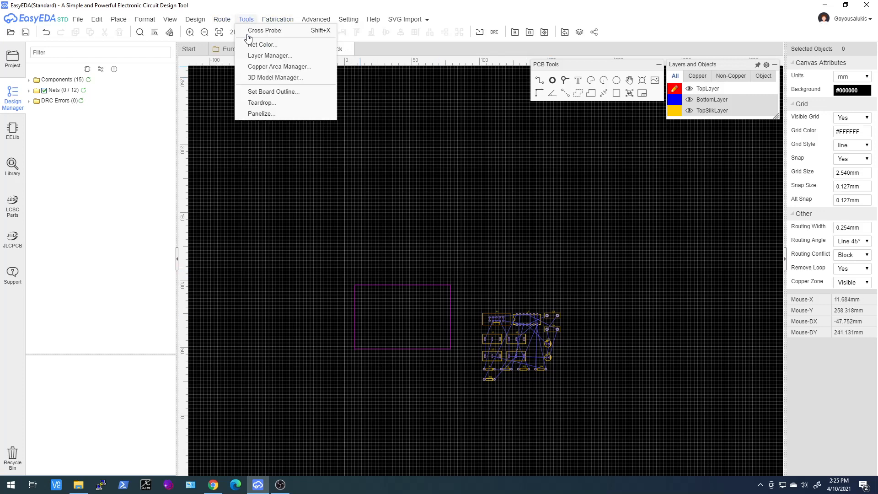
click(264, 93)
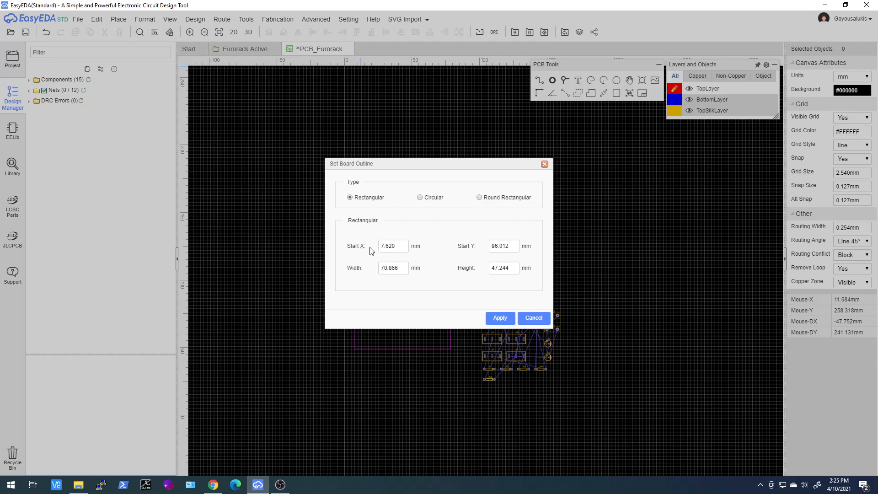
double_click(398, 246)
text(0)
key(Tab)
double_click(402, 269)
text(3)
click(513, 244)
text(100)
key(Tab)
click(512, 268)
text(100)
click(501, 317)
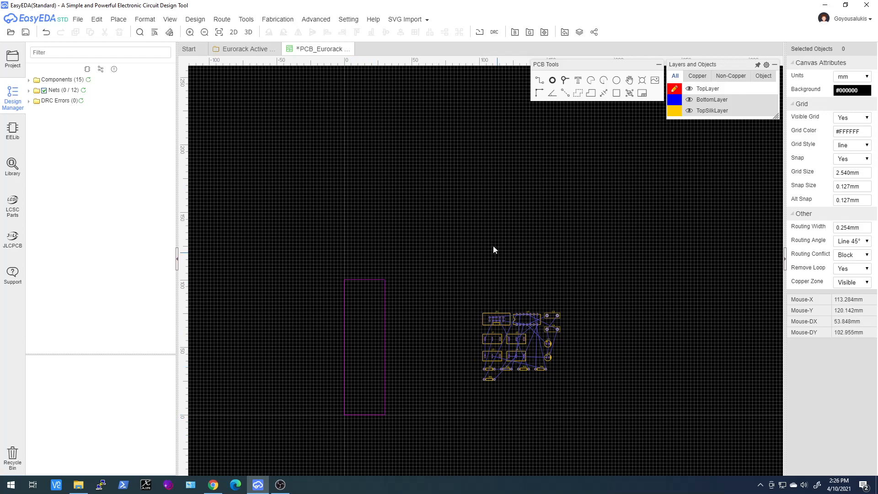
Set the board outline's start Y to 0 mm.
right_click(429, 253)
click(359, 152)
click(277, 19)
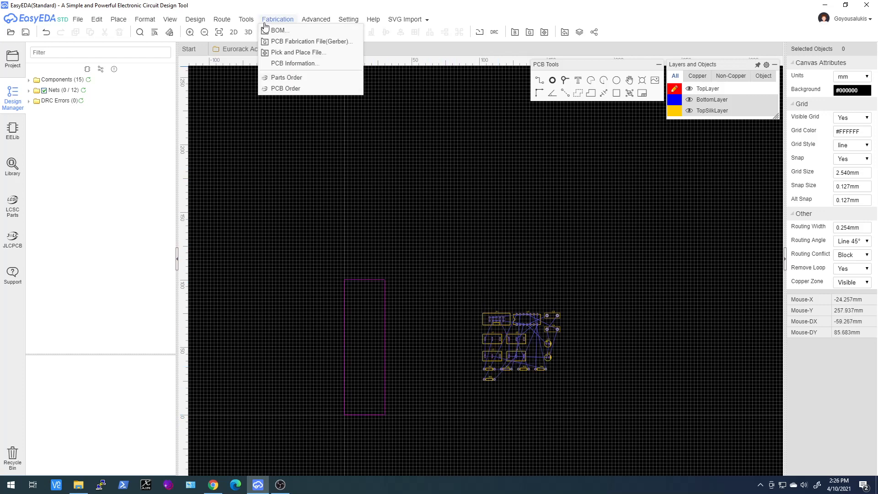
mouse_move(246, 18)
click(250, 92)
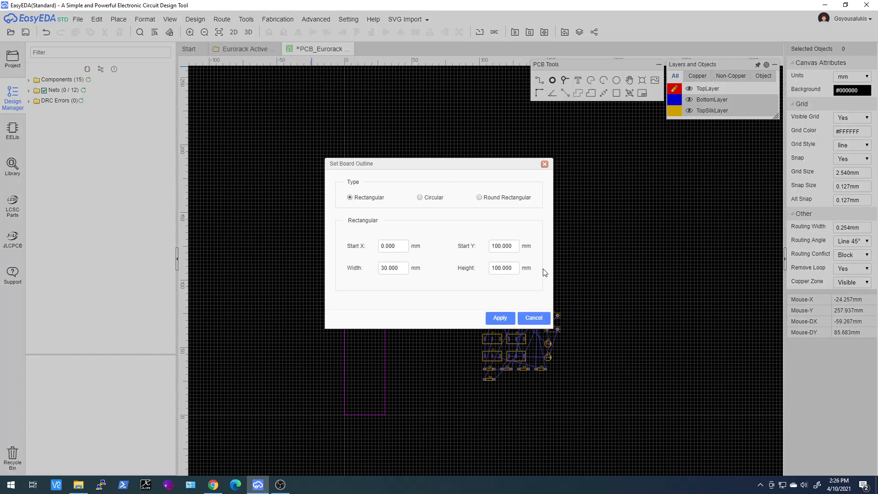
double_click(511, 246)
drag(511, 246, 485, 246)
text(0)
click(500, 320)
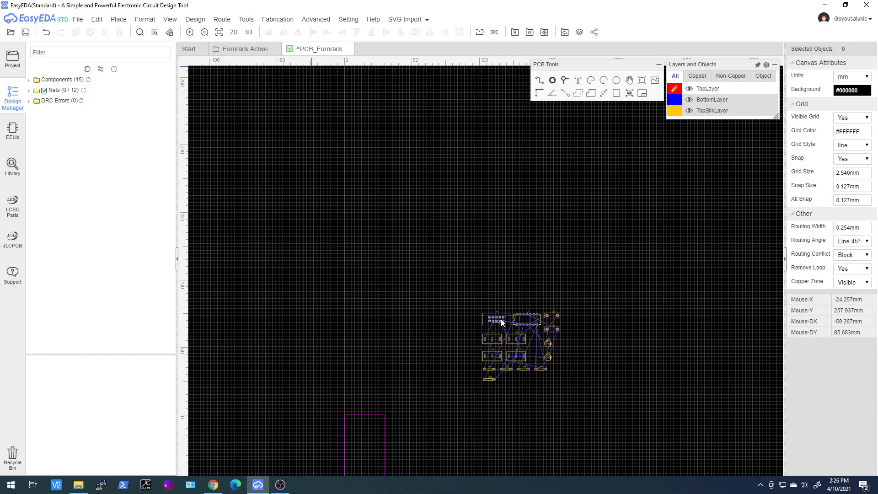
scroll(490, 333, down, 4)
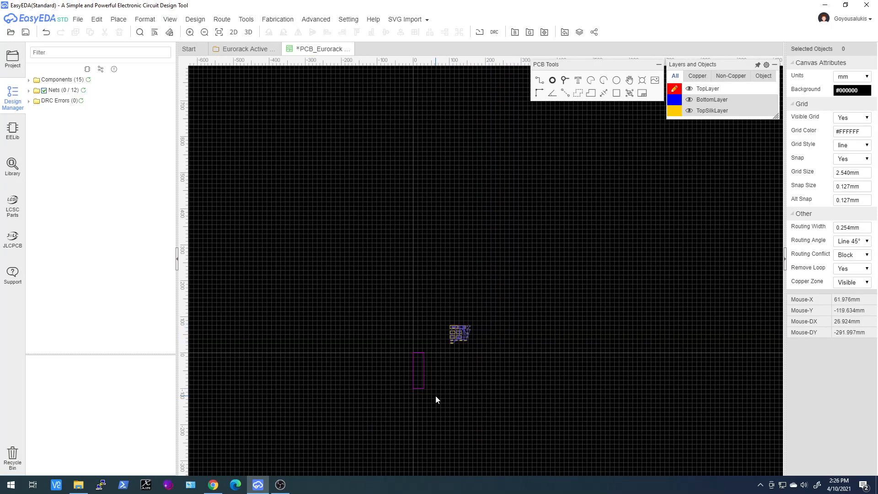
scroll(424, 289, up, 3)
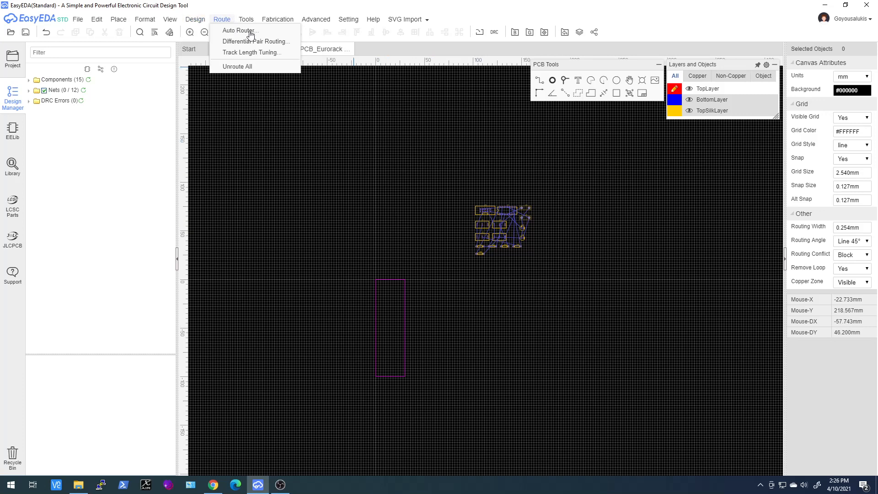
Set the board outline's start Y back to 100 mm.
mouse_move(247, 20)
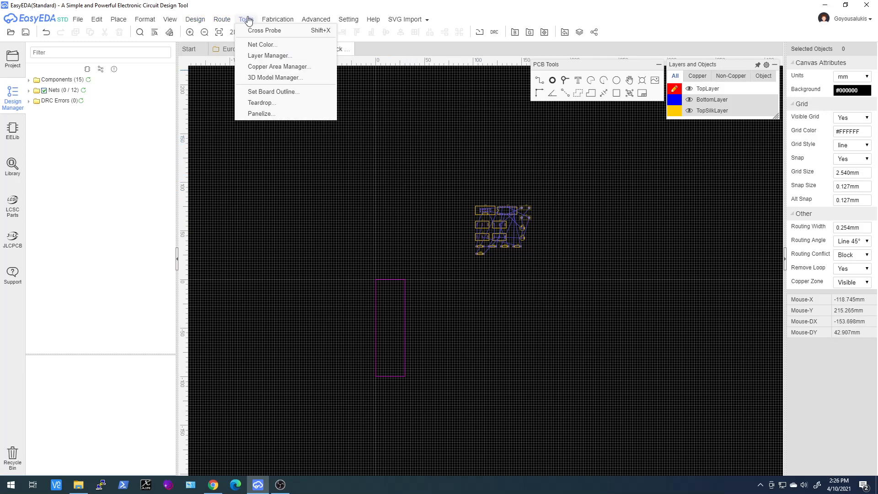
click(270, 92)
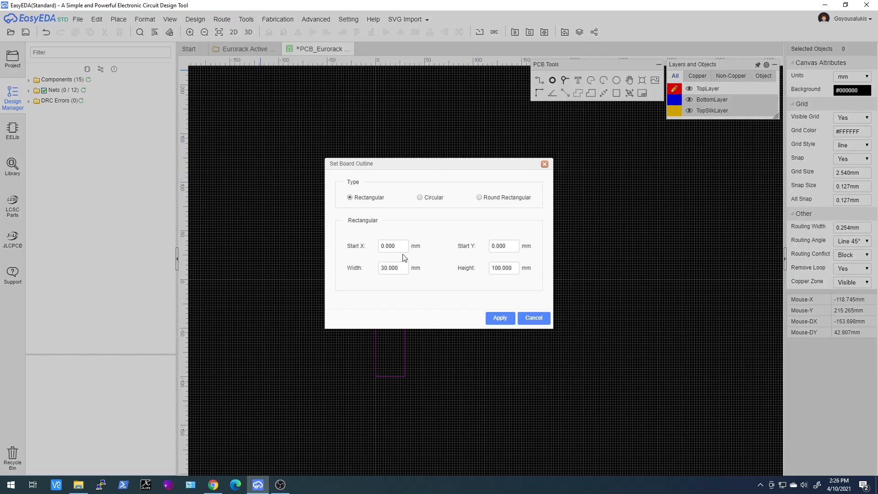
double_click(508, 246)
text(100)
click(498, 320)
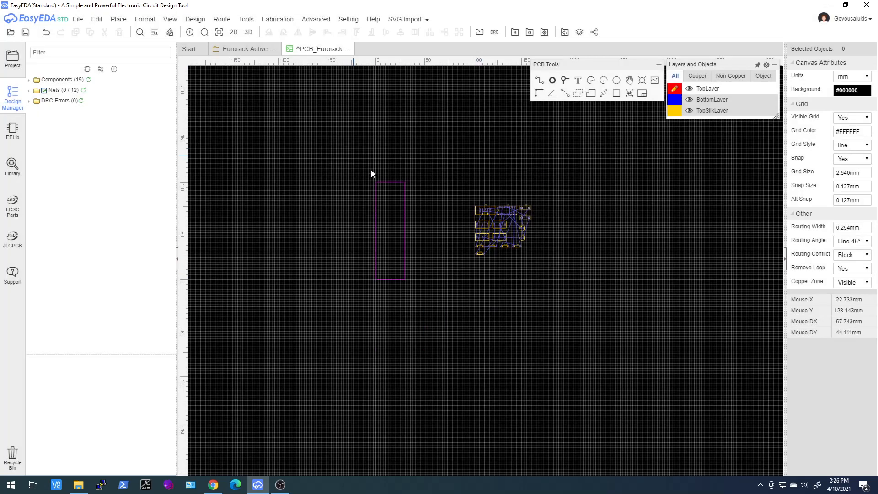
Place jacks J1, J2, J3 and J4 in a column along the left side of the board, in order from the upper edge.
scroll(388, 188, up, 4)
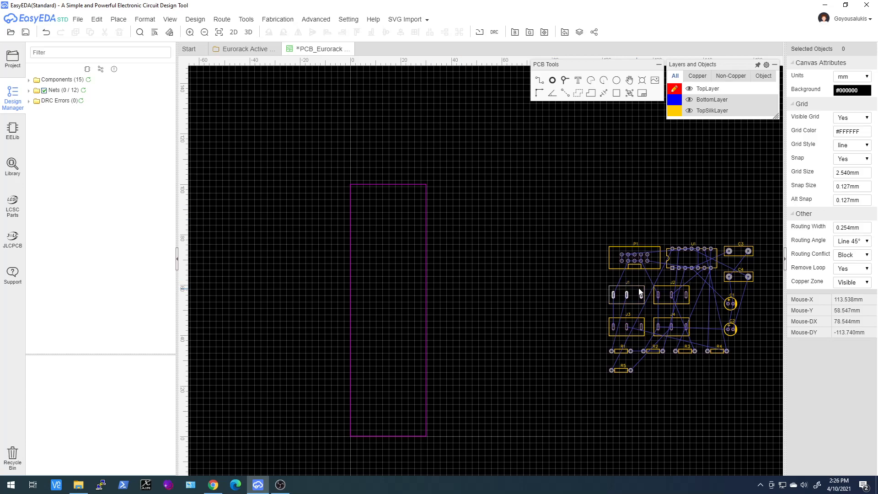
drag(634, 286, 381, 191)
drag(669, 287, 371, 222)
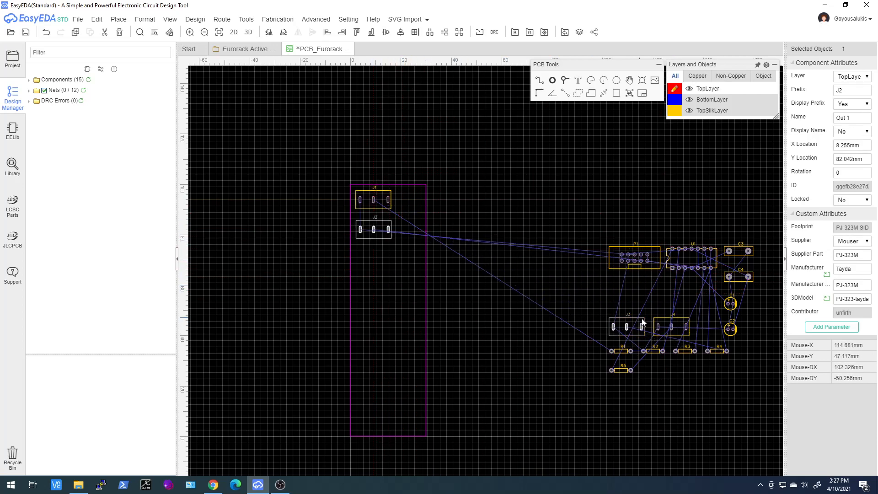
drag(634, 321, 380, 262)
drag(680, 318, 383, 285)
click(484, 306)
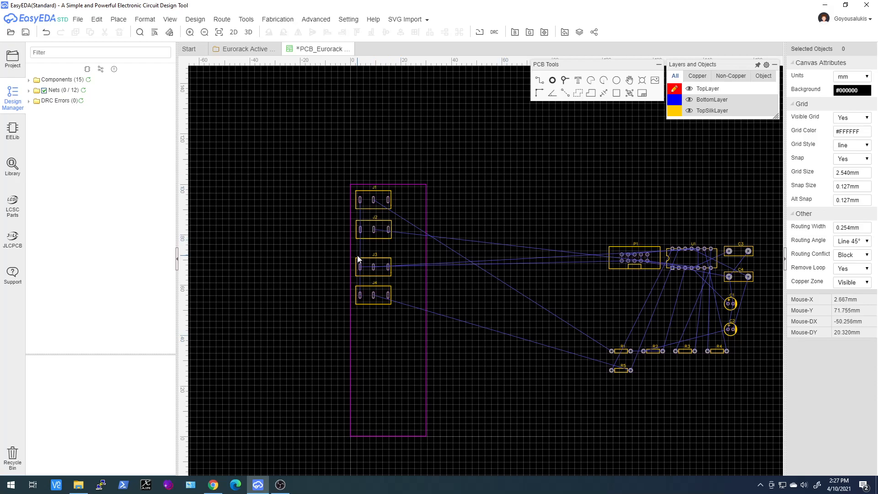
Switch the canvas units to inches.
scroll(361, 251, up, 3)
scroll(362, 251, down, 3)
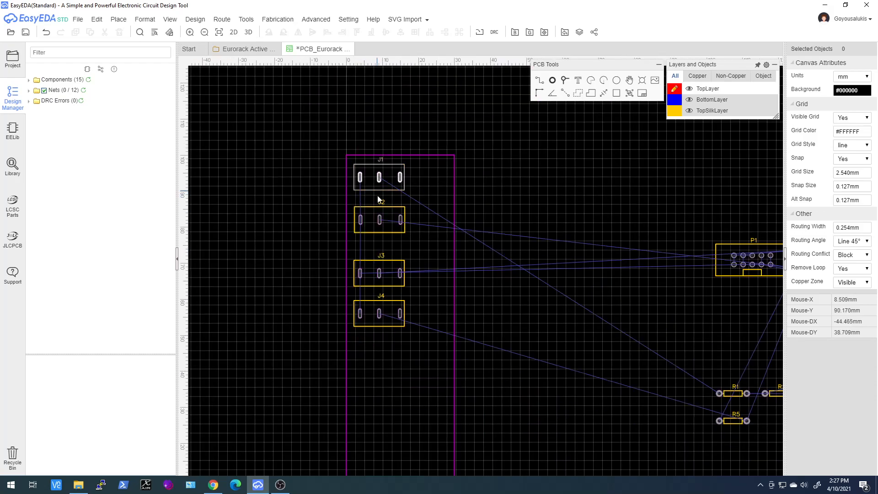
scroll(377, 190, up, 2)
scroll(378, 188, up, 1)
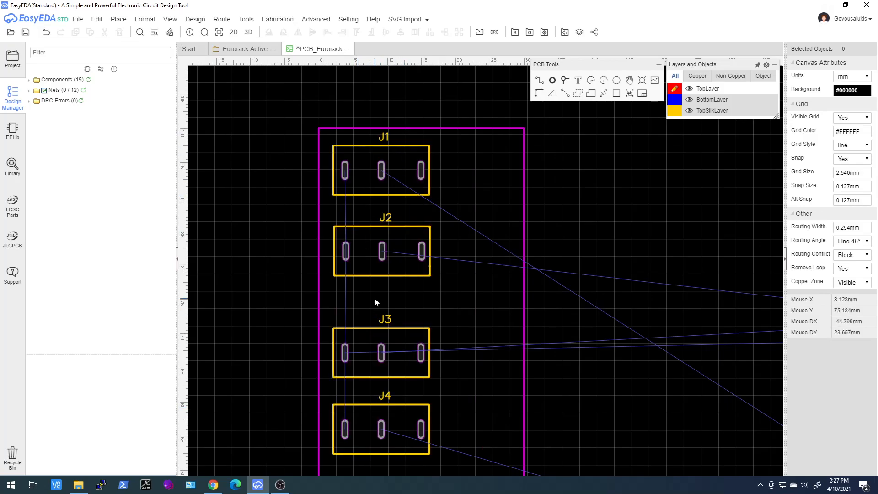
scroll(379, 295, down, 1)
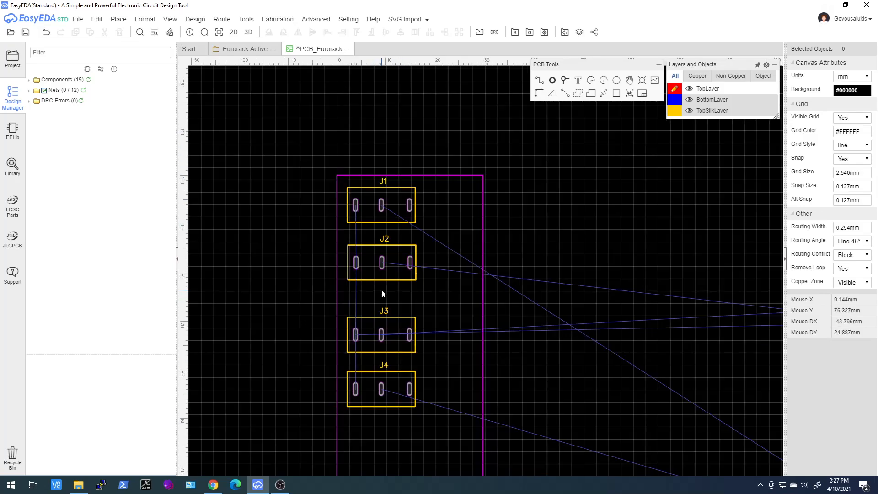
scroll(384, 288, down, 1)
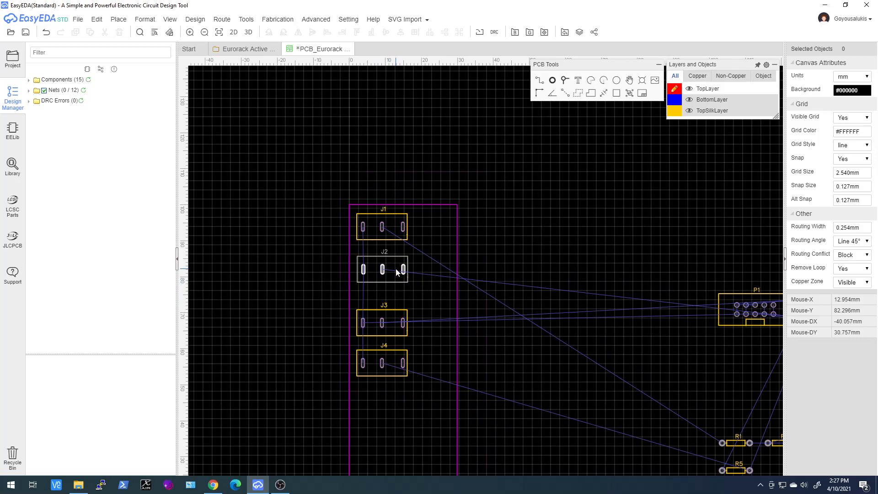
mouse_move(767, 119)
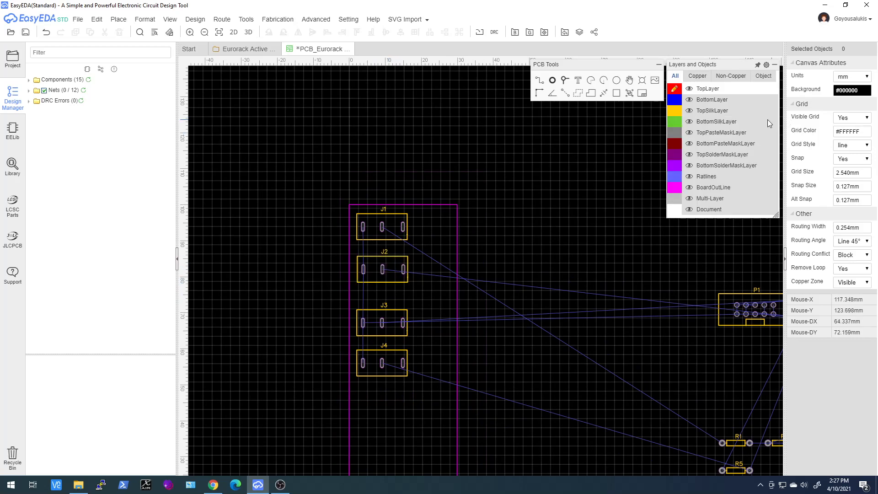
click(847, 81)
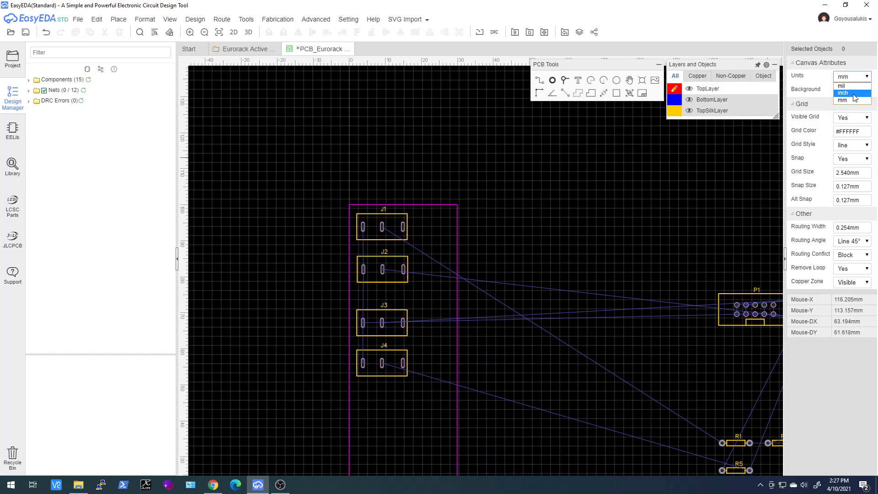
click(852, 93)
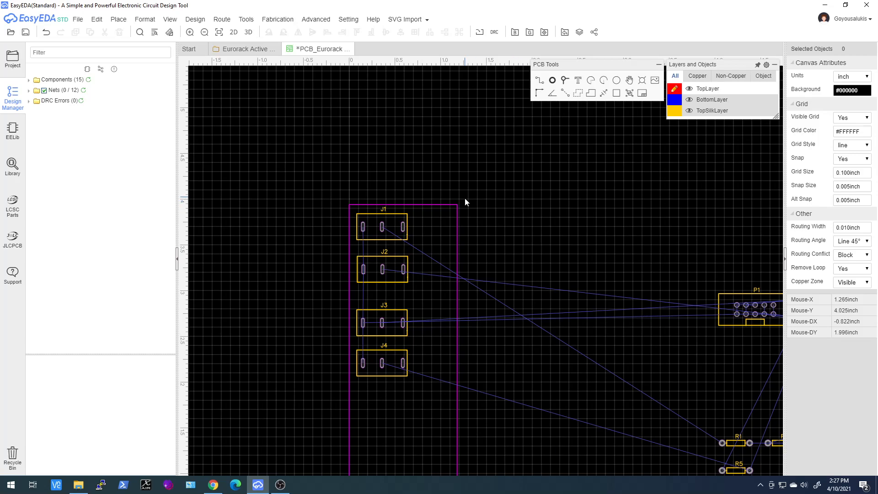
Set the canvas snap size to 0.050 inch in the canvas attributes.
right_click(501, 237)
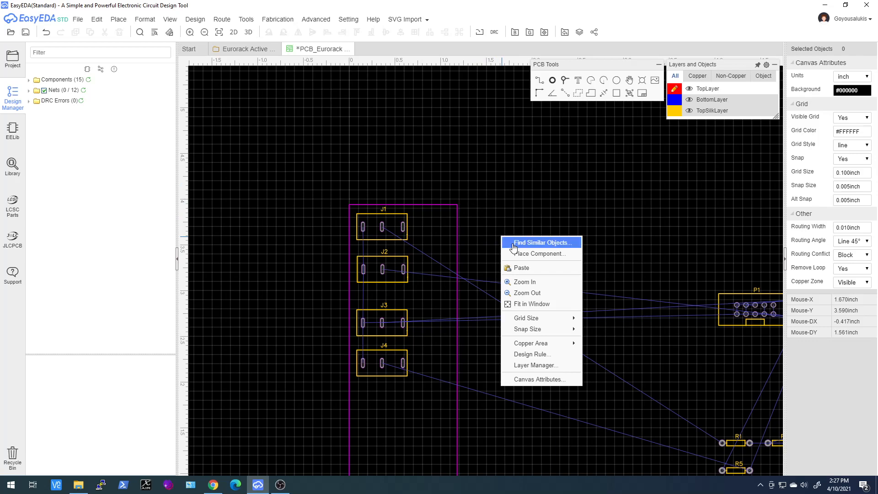
click(521, 379)
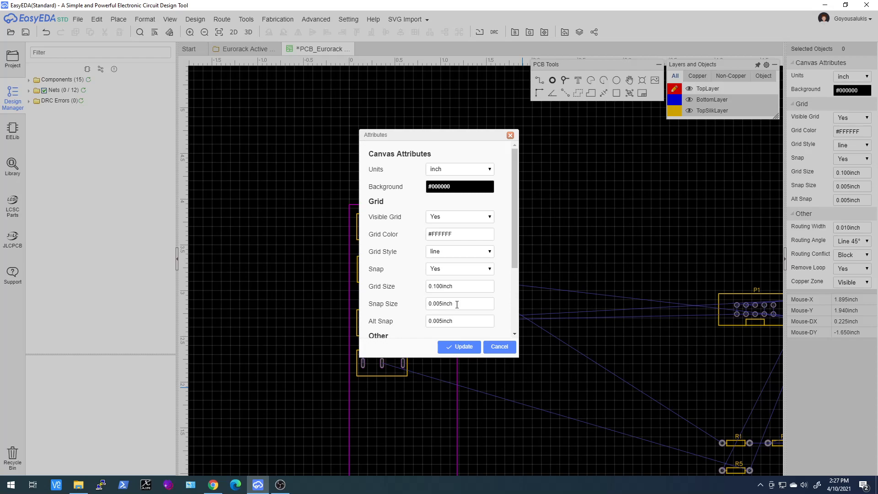
click(441, 303)
click(440, 303)
click(459, 347)
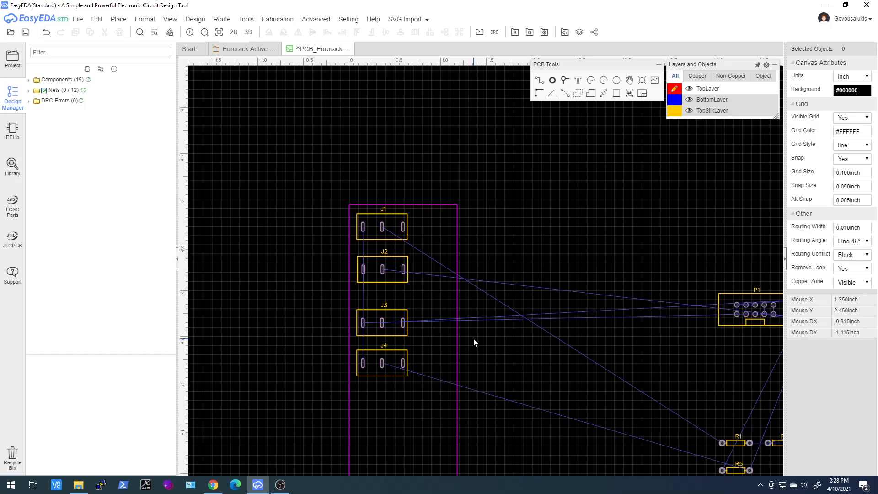
Move jack J1 close to the board's left edge, at X 0.250 inch and Y 3.700 inch.
mouse_move(376, 234)
mouse_down()
mouse_move(392, 239)
mouse_move(364, 232)
mouse_up()
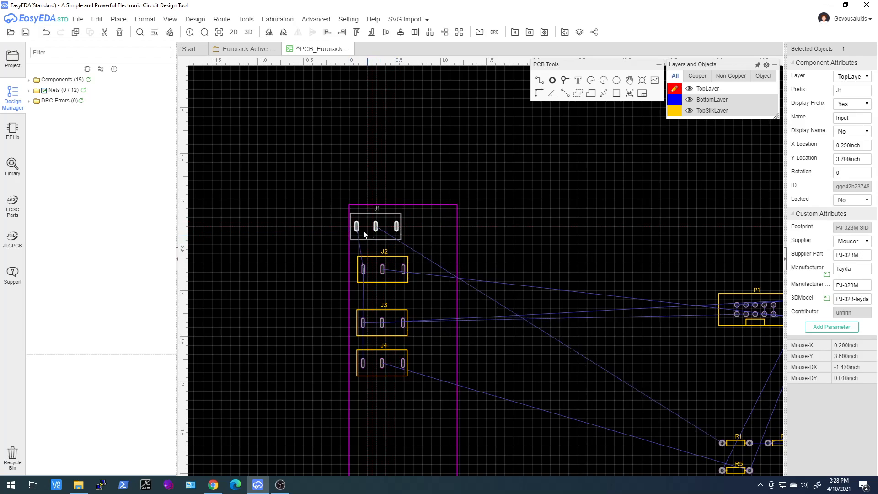
scroll(362, 231, up, 5)
scroll(359, 228, up, 3)
scroll(358, 225, down, 2)
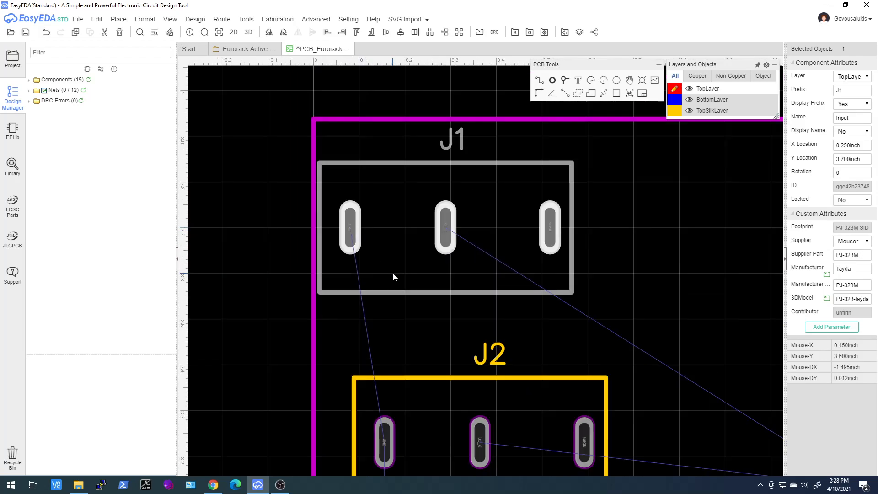
Move jacks J2, J3 and J4 into a tight stack directly below J1, aligned with it at X 0.250 inch.
mouse_move(402, 293)
mouse_down()
mouse_move(375, 286)
mouse_move(456, 289)
mouse_move(397, 291)
mouse_up()
scroll(398, 291, down, 3)
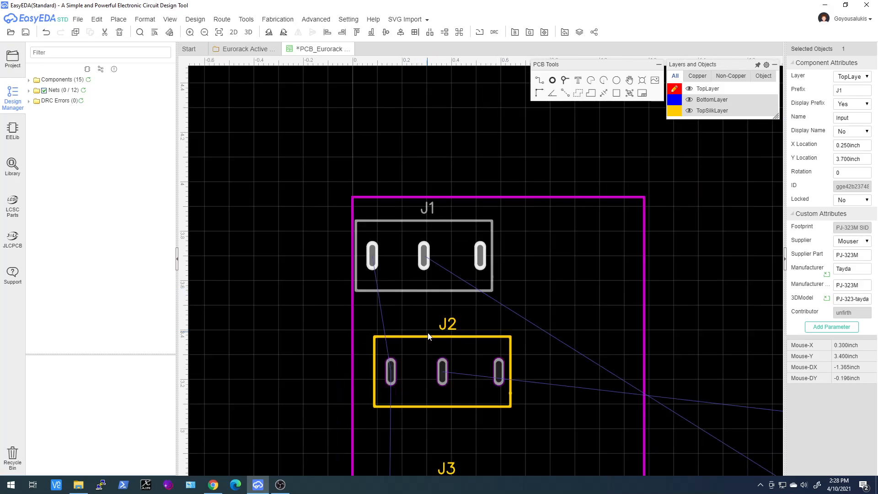
drag(425, 339, 404, 291)
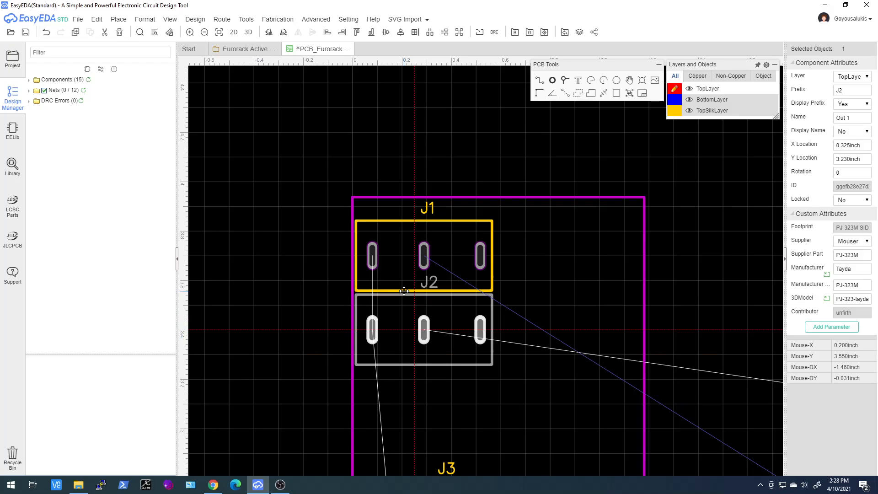
scroll(403, 374, down, 5)
drag(408, 399, 404, 372)
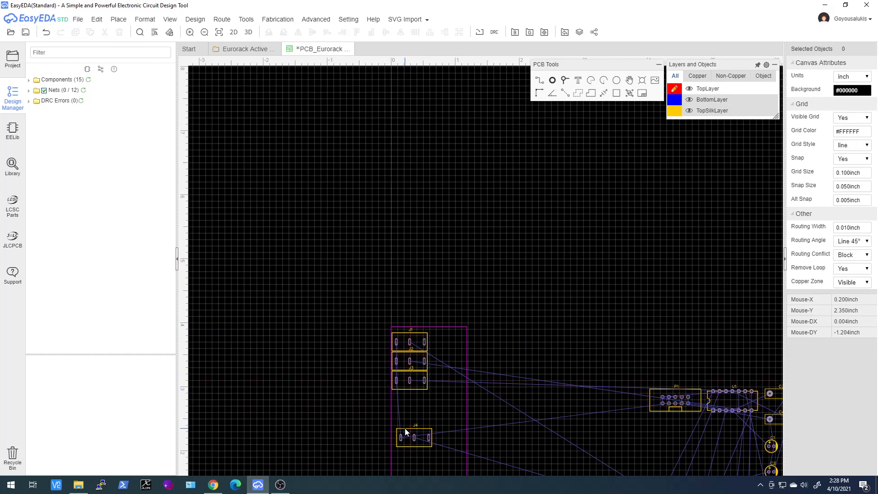
drag(405, 431, 402, 392)
scroll(402, 385, up, 4)
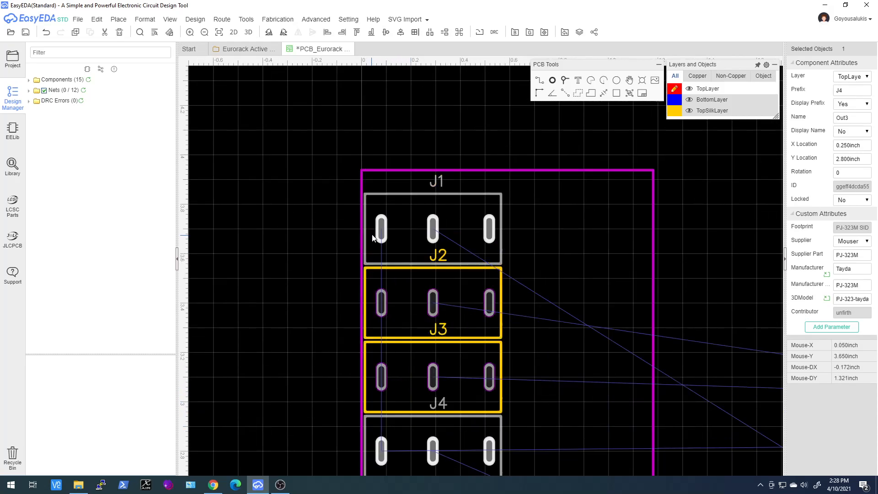
scroll(372, 237, down, 4)
scroll(382, 284, up, 2)
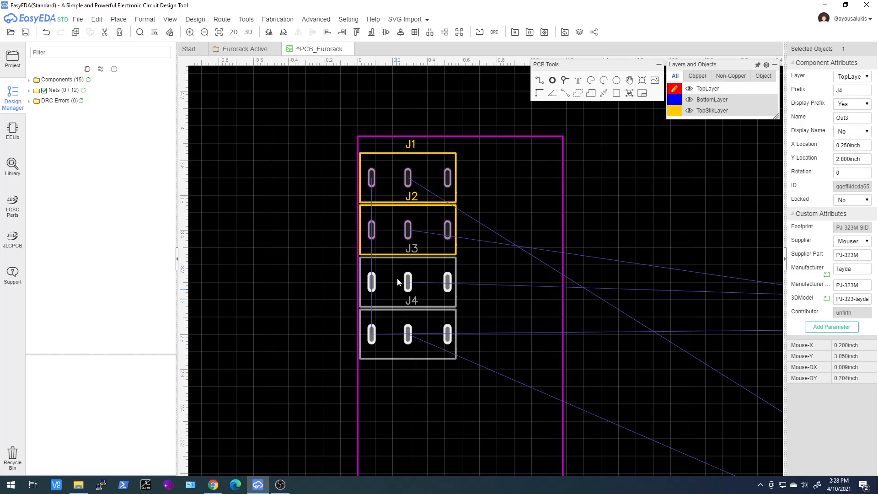
Spread jacks J2, J3 and J4 evenly down the board below J1, ending with J4 at Y 2.050 inch.
drag(392, 231, 389, 274)
drag(384, 325, 401, 491)
drag(400, 304, 401, 368)
scroll(405, 413, down, 3)
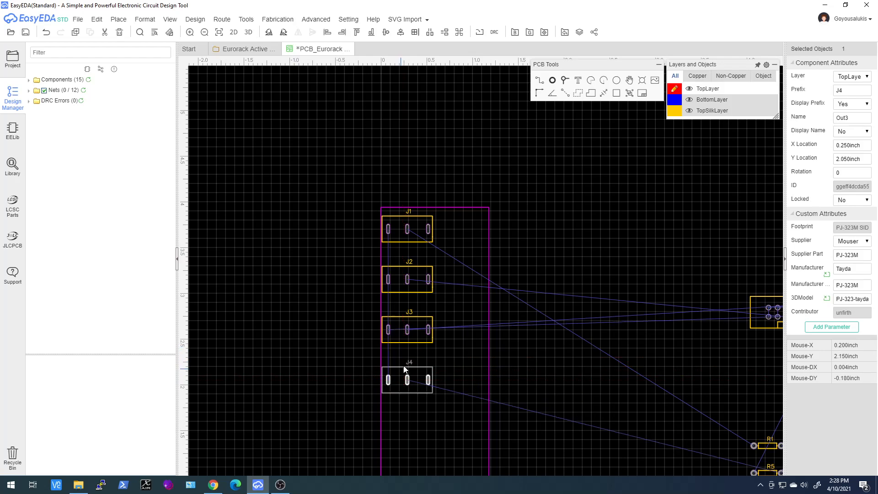
Try to nudge jack J4 closer to the board's left edge.
scroll(407, 359, up, 5)
right_drag(410, 345, 384, 251)
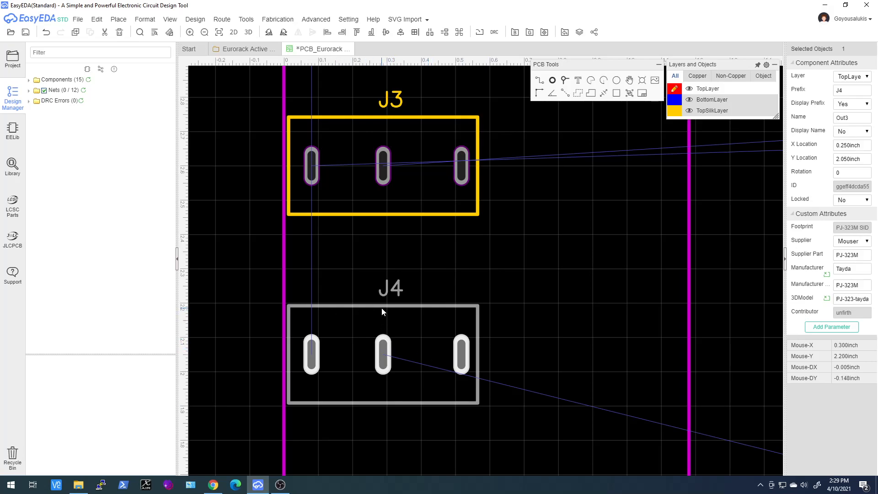
scroll(385, 314, down, 3)
scroll(382, 310, up, 2)
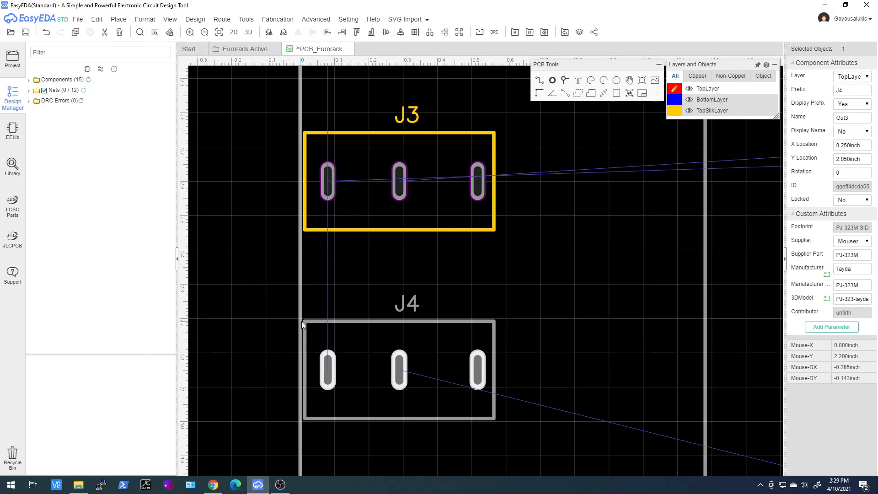
mouse_move(322, 320)
mouse_down()
mouse_move(313, 320)
mouse_move(323, 319)
mouse_up()
Set the canvas snap size to 0.010 inch in the canvas attributes.
click(531, 290)
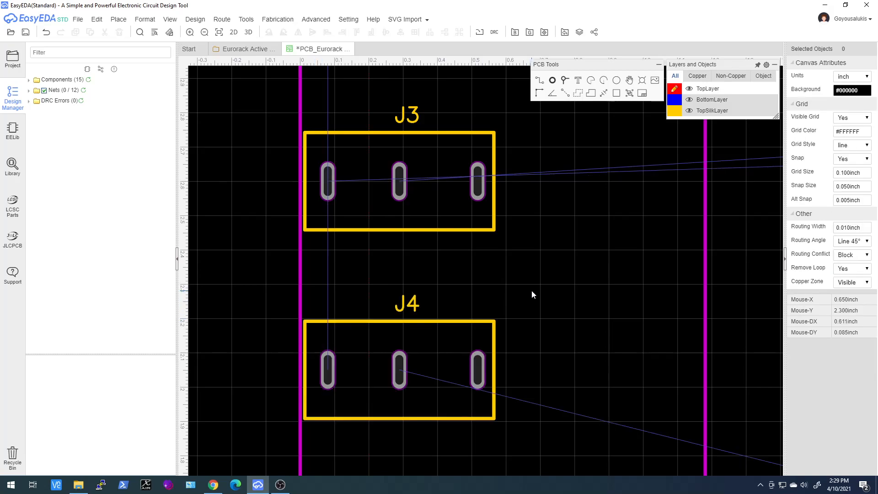
right_click(573, 286)
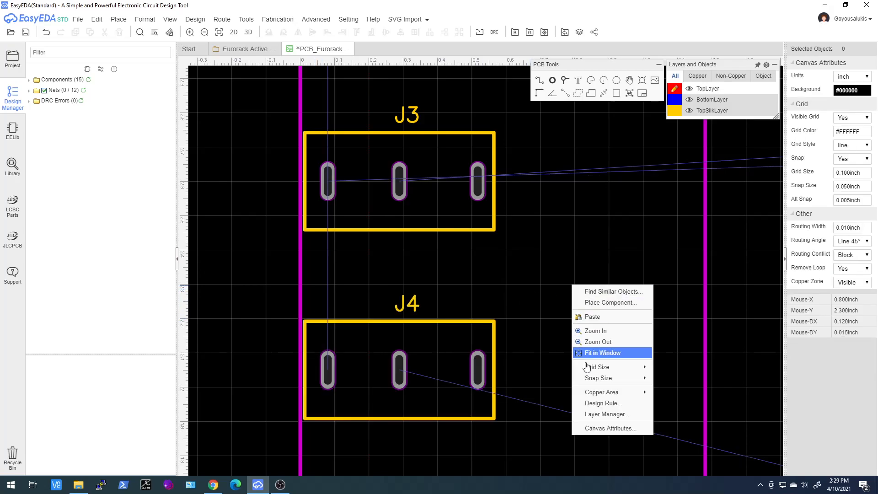
click(598, 428)
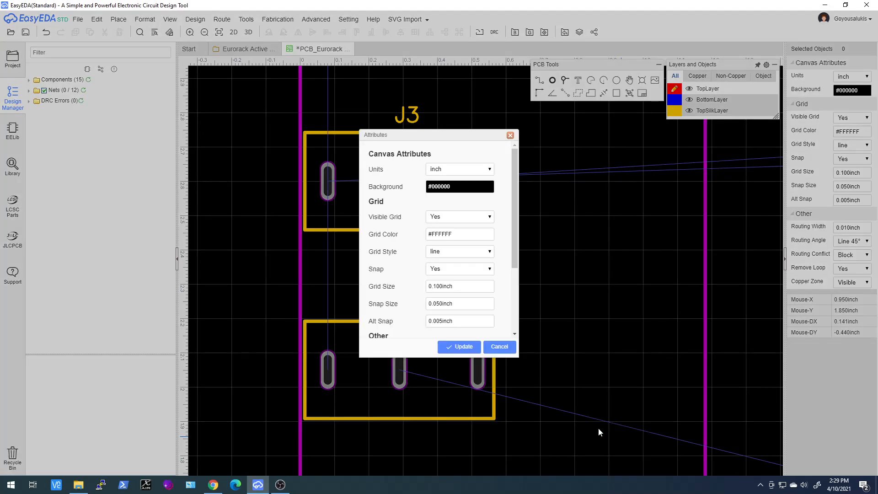
click(452, 303)
key(End)
key(Return)
click(458, 346)
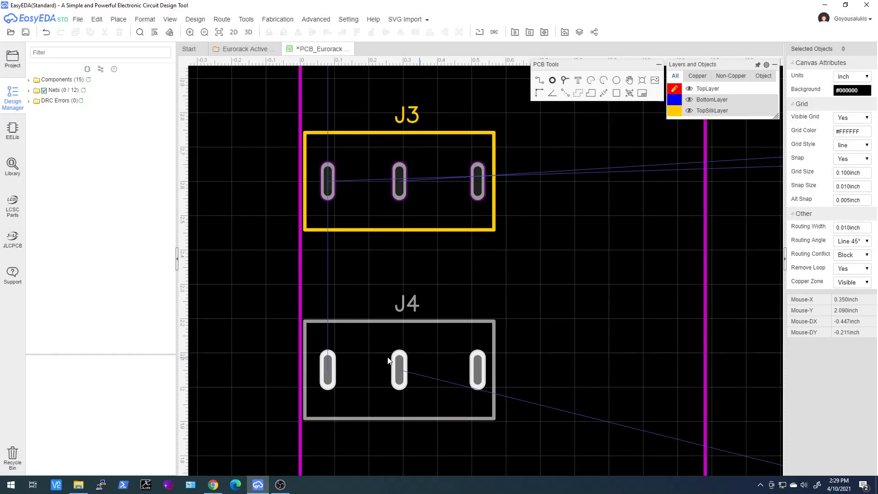
Shift jacks J4, J3, J2 and J1 flush against the board's left edge, at X 0.240 inch.
click(346, 331)
drag(345, 331, 345, 330)
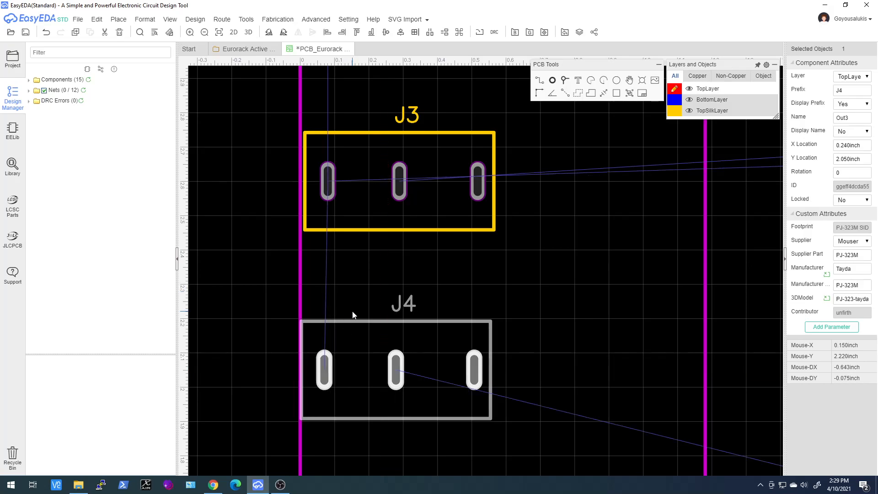
drag(356, 226, 352, 226)
scroll(355, 220, down, 3)
scroll(353, 153, up, 3)
drag(356, 149, 350, 146)
scroll(355, 164, up, 3)
scroll(356, 163, down, 3)
scroll(355, 163, down, 3)
scroll(358, 122, up, 3)
drag(358, 121, 354, 121)
scroll(361, 125, down, 3)
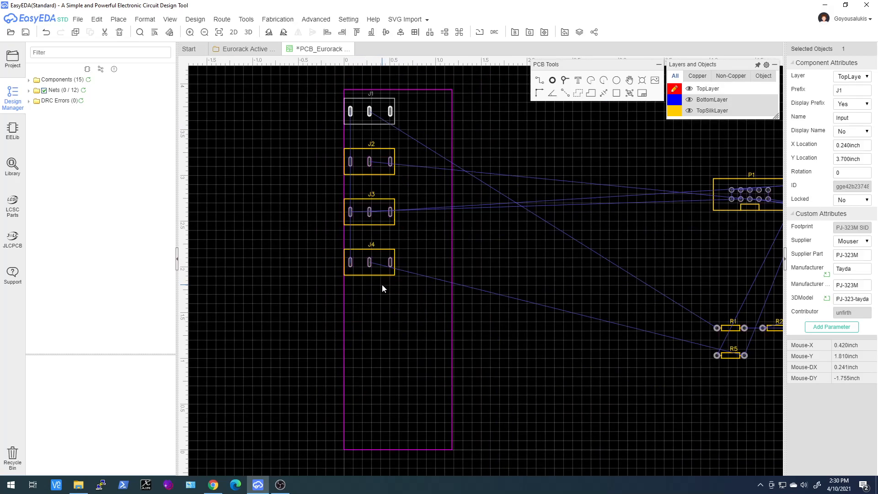
right_click(497, 327)
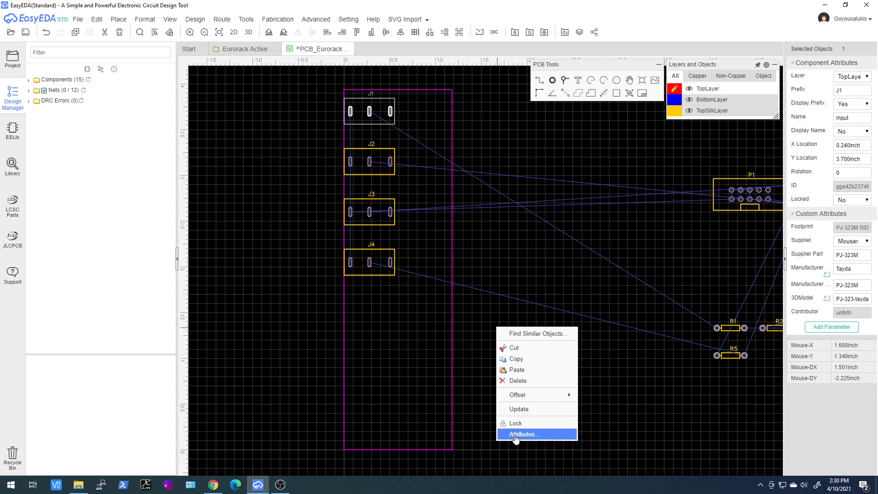
click(520, 434)
click(499, 346)
click(547, 357)
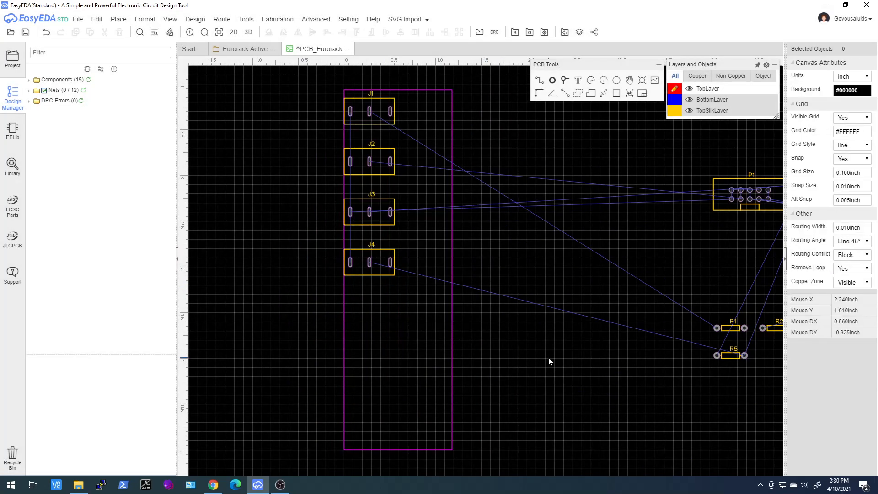
right_click(497, 361)
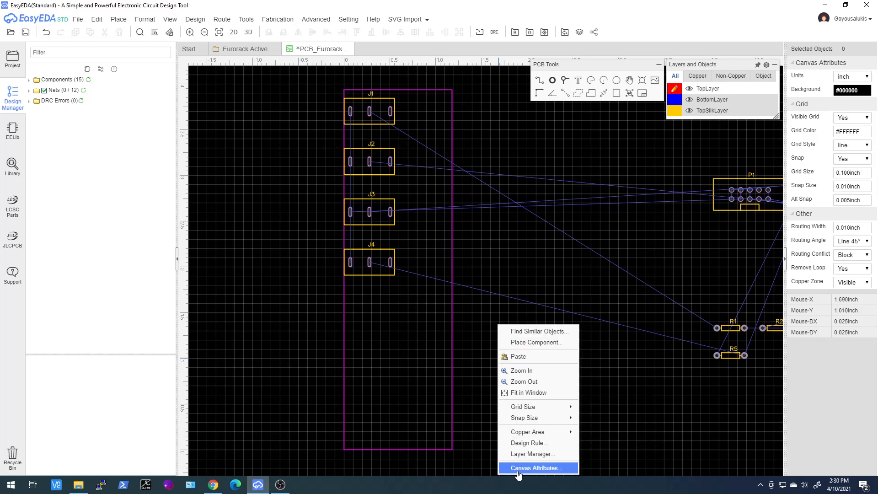
click(519, 470)
click(458, 303)
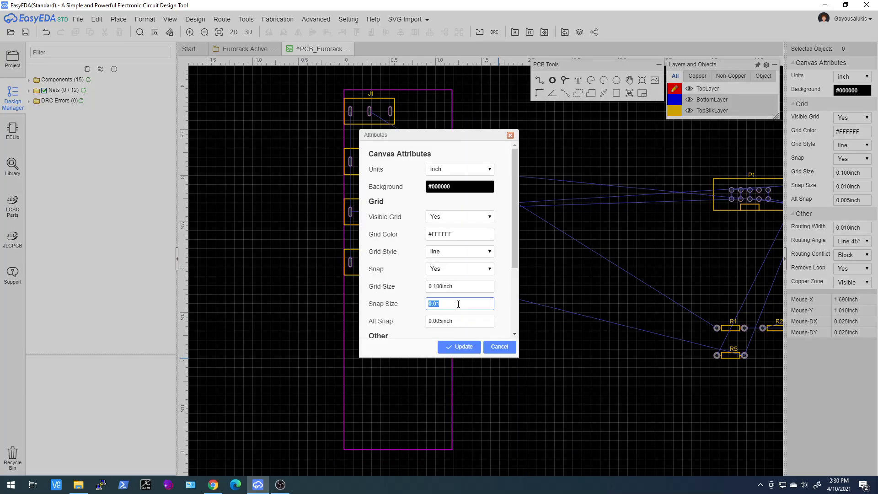
key(BackSpace)
key(Return)
click(509, 135)
Place connector P1 at the lower end of the board and chip U1 above it, at X 0.620 inch and Y 1.220 inch.
scroll(548, 252, down, 3)
scroll(606, 242, up, 1)
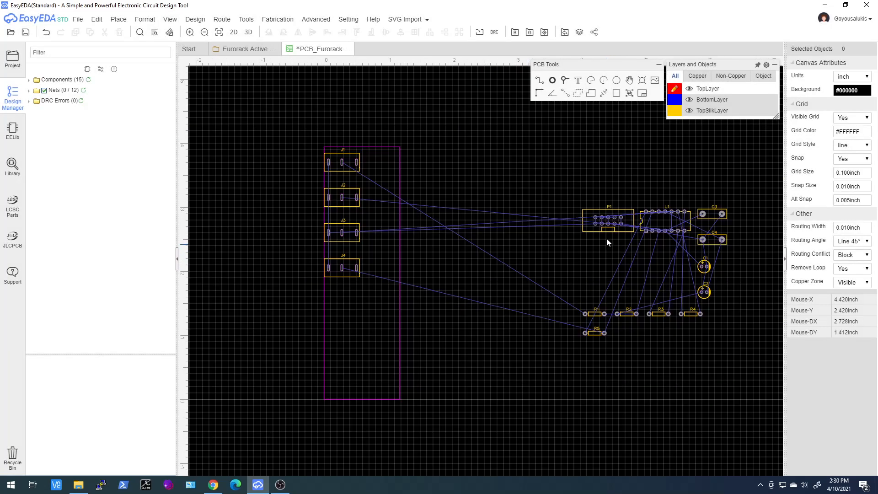
drag(606, 229, 333, 406)
drag(643, 222, 342, 320)
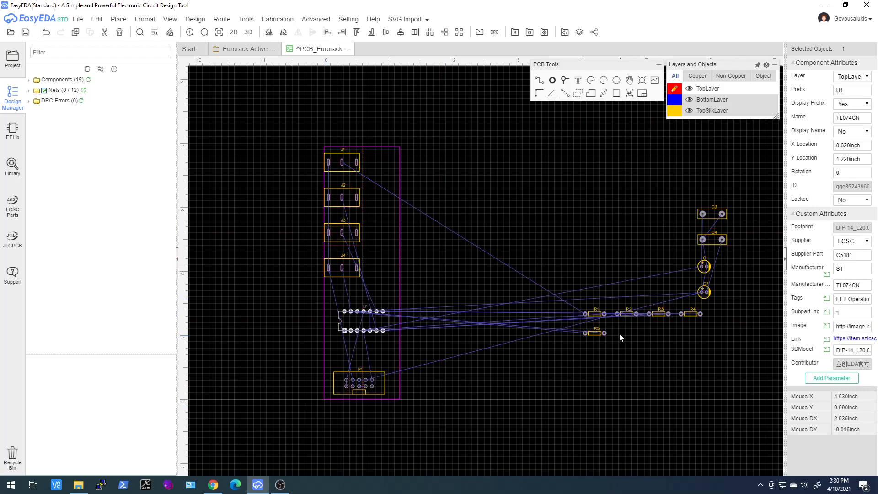
scroll(615, 331, up, 2)
scroll(611, 337, down, 2)
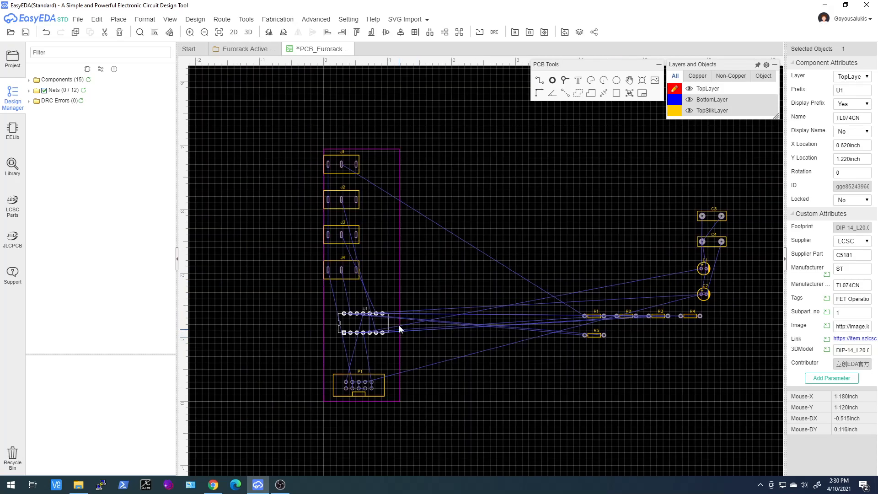
scroll(416, 296, up, 2)
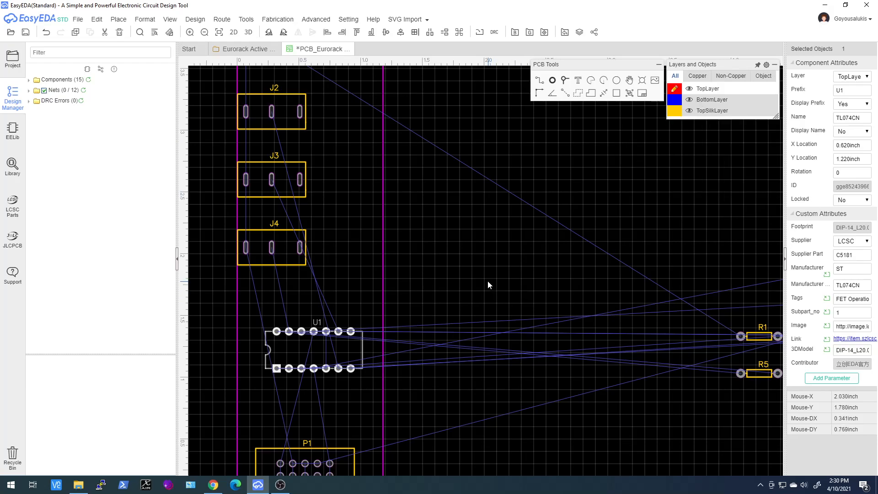
scroll(488, 283, down, 1)
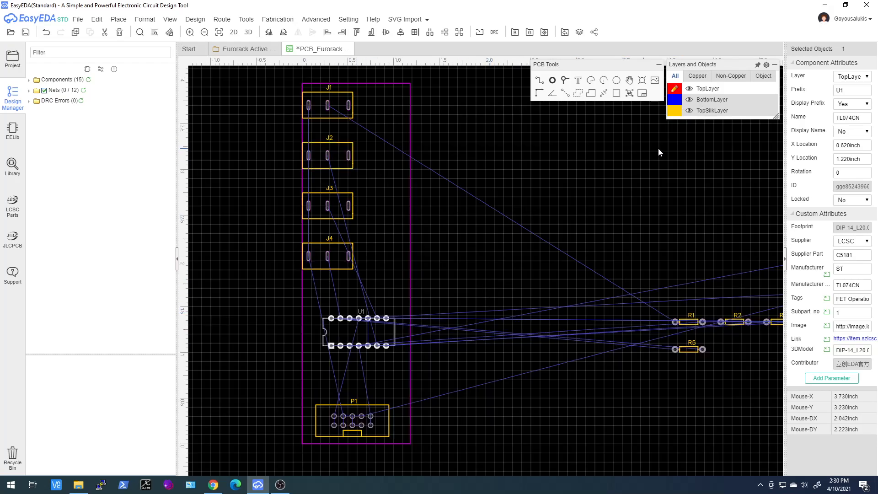
Hide and reshow the Ratlines layer, and make it the active layer.
mouse_move(709, 111)
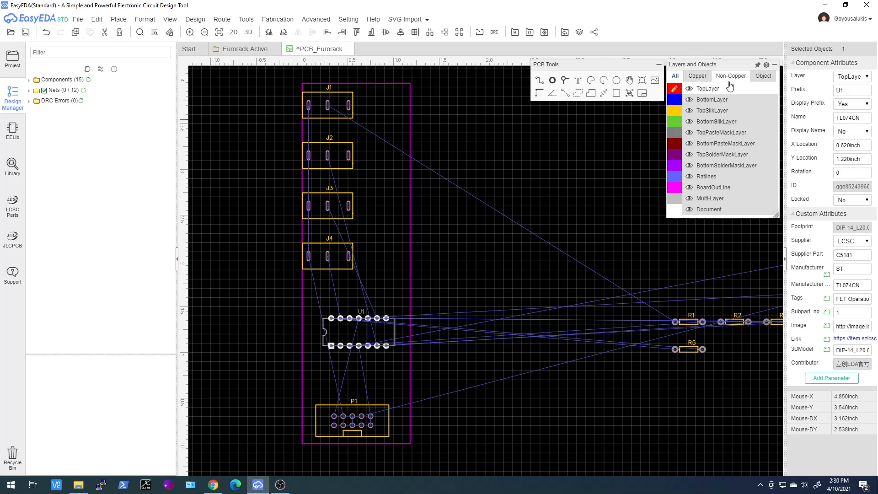
click(689, 177)
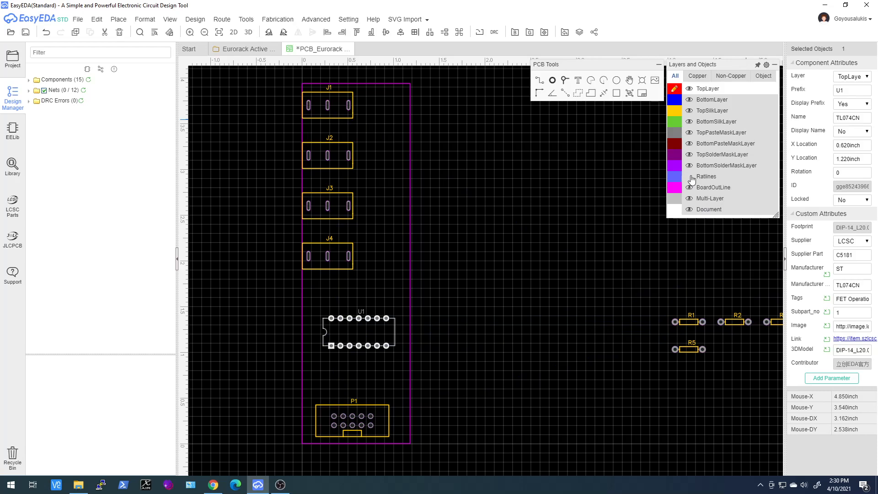
click(689, 177)
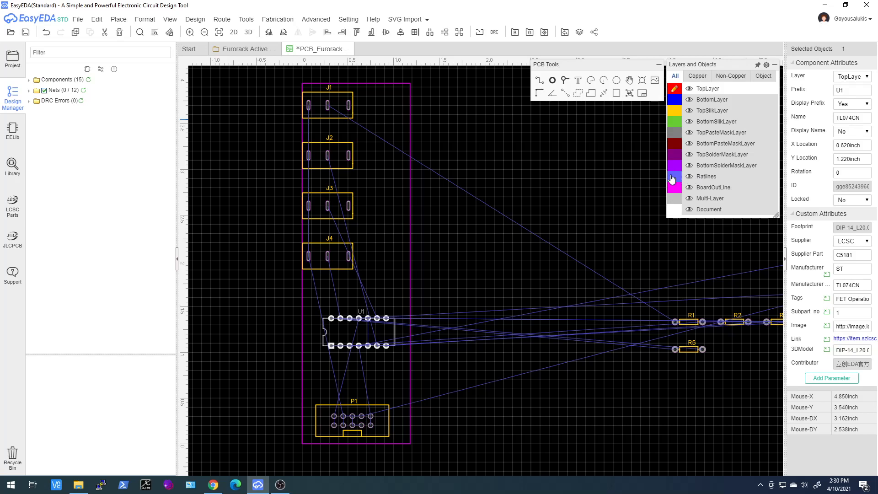
click(675, 178)
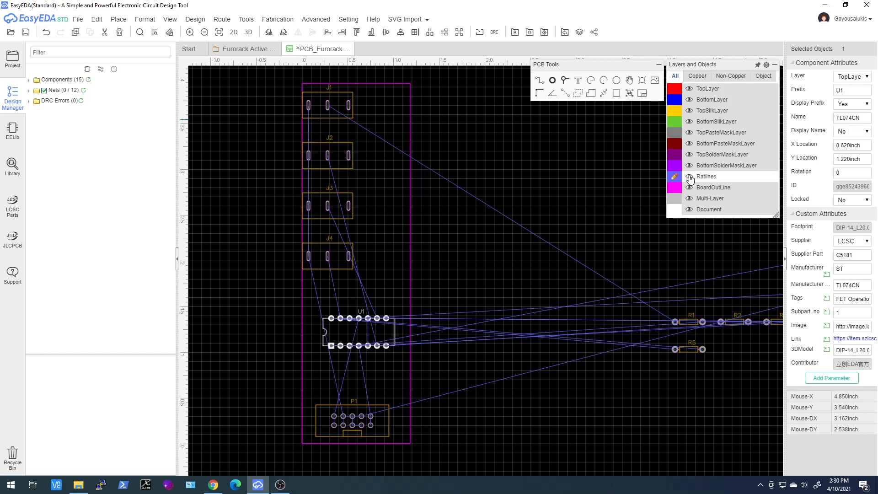
click(689, 177)
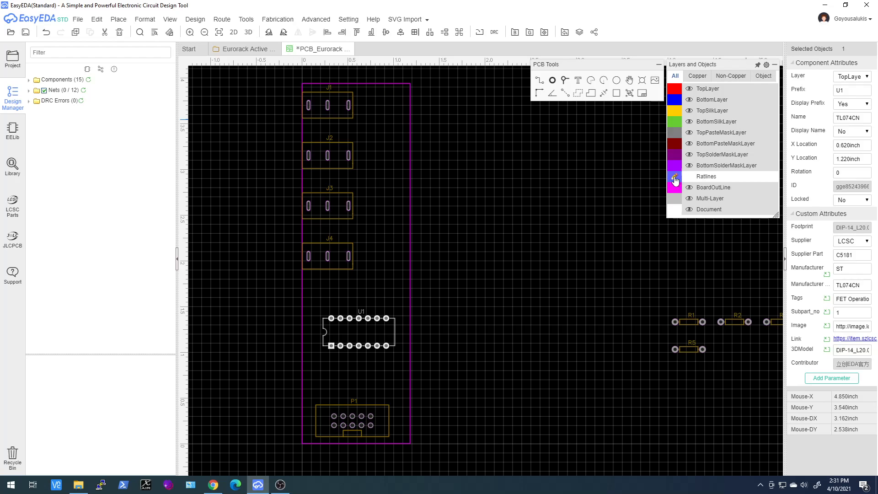
click(689, 177)
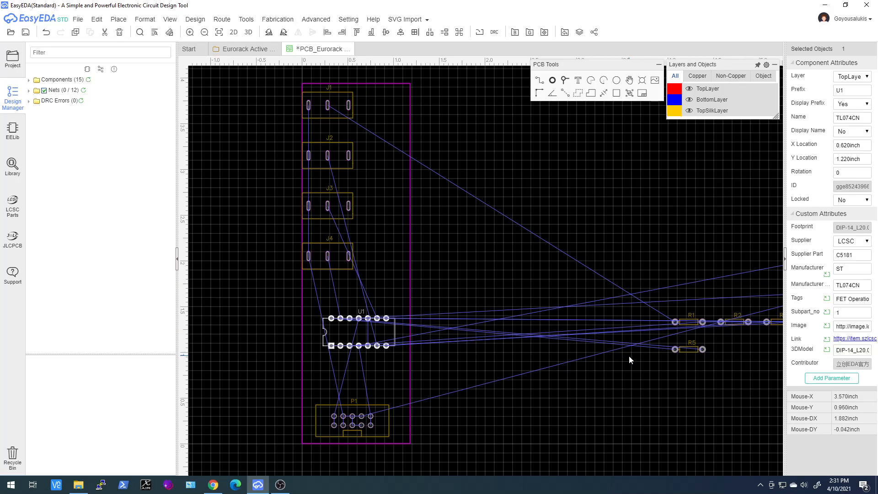
Place resistor R1 between J1 and J2, R2 between J2 and J3, and R3 between J3 and J4.
scroll(627, 348, down, 2)
scroll(627, 347, up, 2)
drag(681, 316, 351, 121)
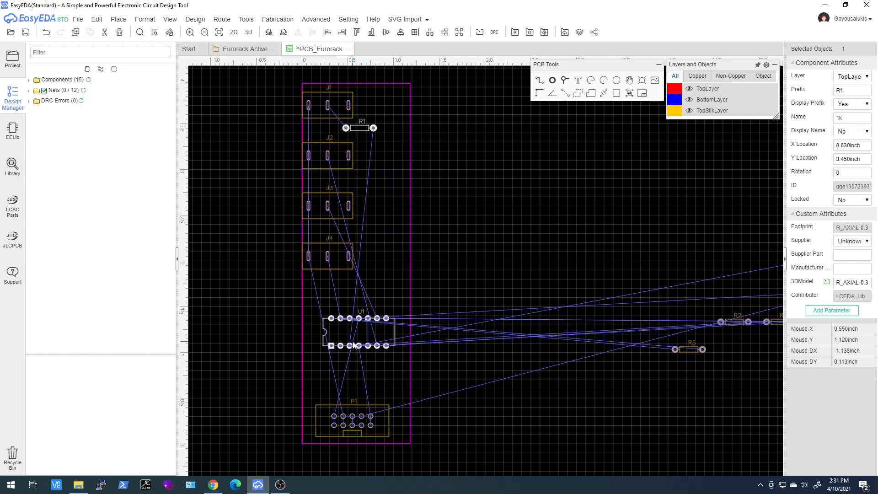
drag(358, 129, 341, 130)
drag(734, 322, 344, 177)
scroll(704, 360, down, 3)
scroll(726, 358, up, 1)
scroll(729, 355, up, 2)
drag(746, 322, 310, 227)
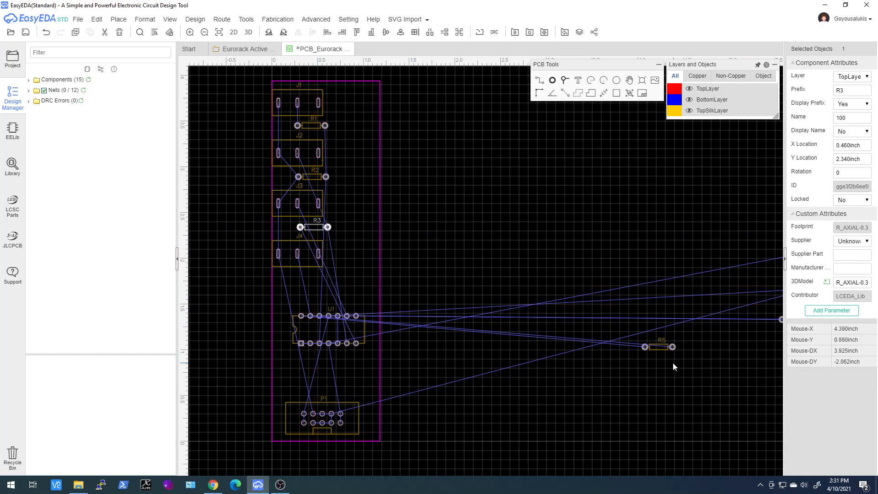
Place resistors R4 and R5 side by side in the gap between jack J4 and chip U1.
right_drag(674, 363, 611, 345)
drag(731, 301, 285, 275)
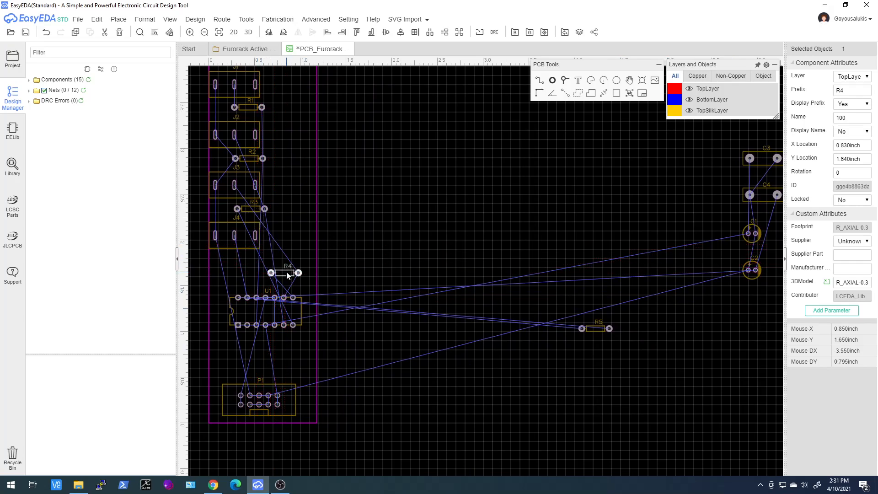
drag(581, 328, 228, 282)
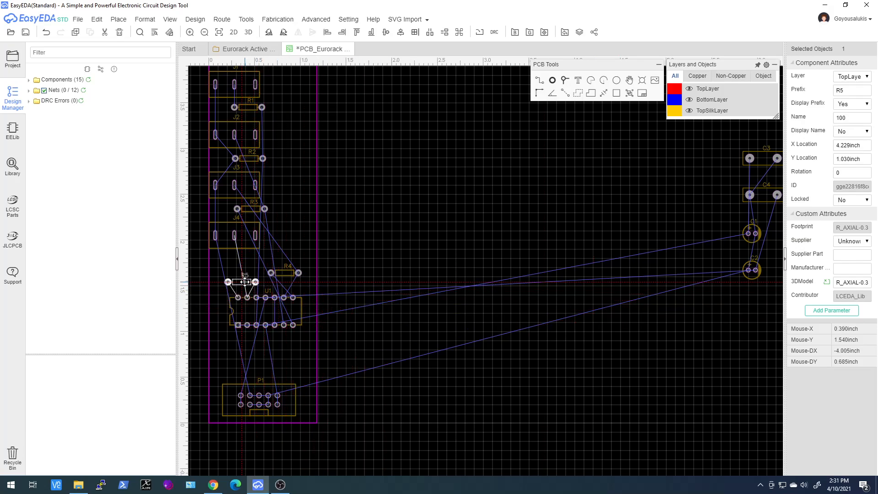
Rotate resistor R4 to 90 degrees and move it beside jack J4, at X 0.720 inch and Y 1.910 inch.
click(283, 273)
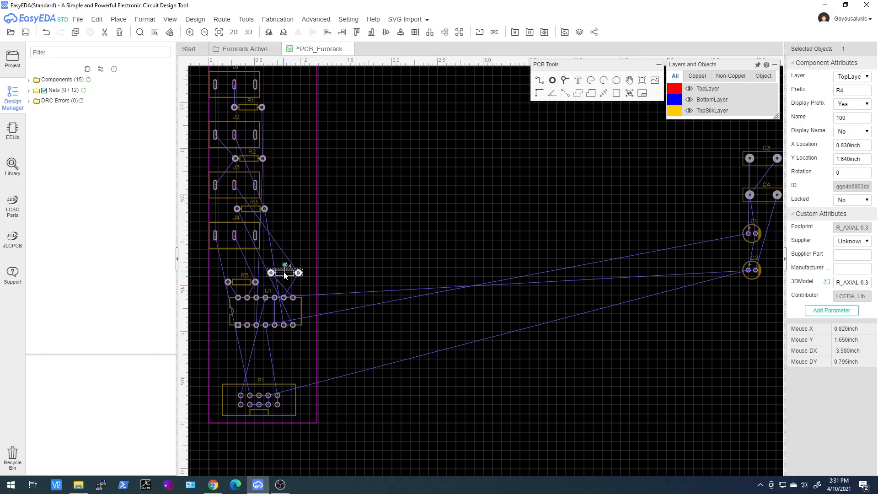
key(space)
drag(283, 273, 276, 243)
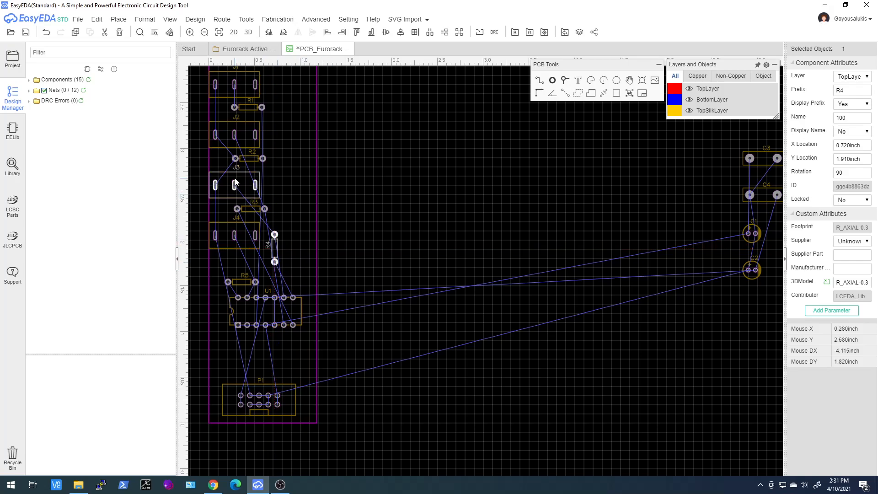
Move resistor R4 to X 0.920 inch, Y 1.630 inch, and place capacitors C1 and C2 between chip U1 and connector P1.
drag(277, 253, 295, 274)
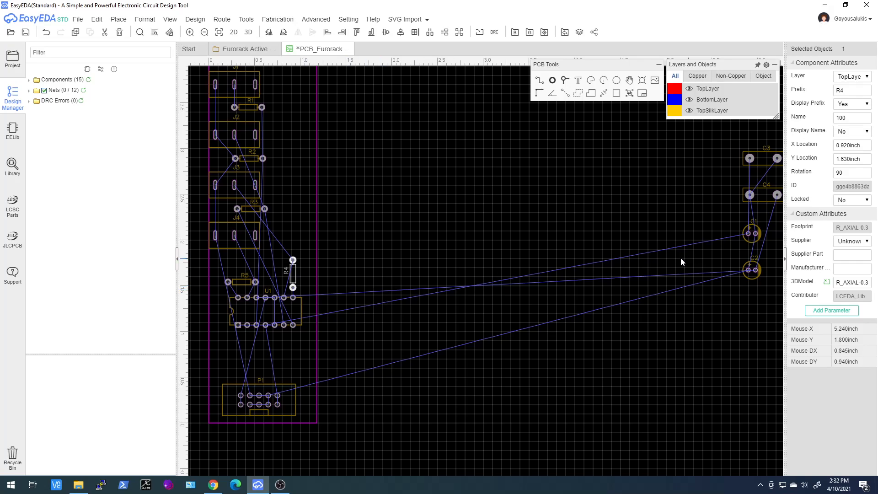
right_drag(687, 259, 640, 236)
drag(703, 220, 240, 343)
drag(697, 257, 201, 349)
scroll(571, 247, down, 3)
scroll(581, 245, up, 3)
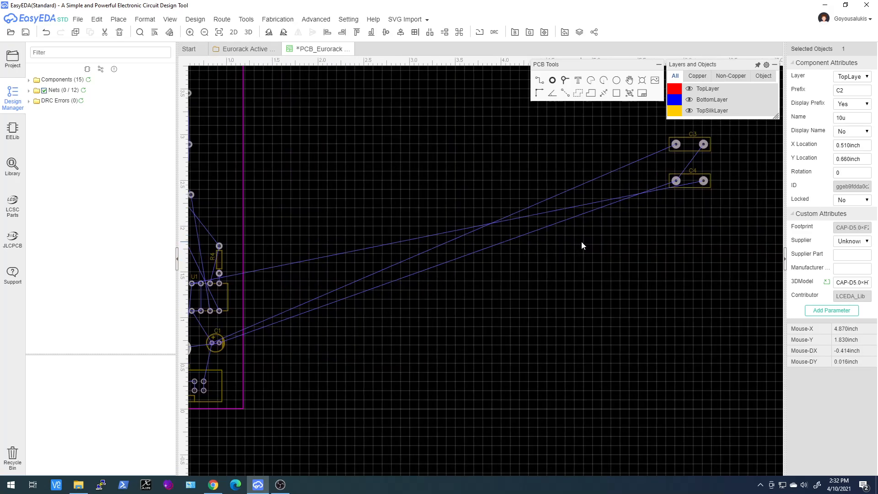
Move capacitors C3 and C4 close to the board, just outside its outline beside chip U1, with C4 at X 1.490 inch and Y 1.430 inch.
drag(689, 145, 273, 250)
drag(692, 183, 273, 280)
scroll(365, 293, down, 2)
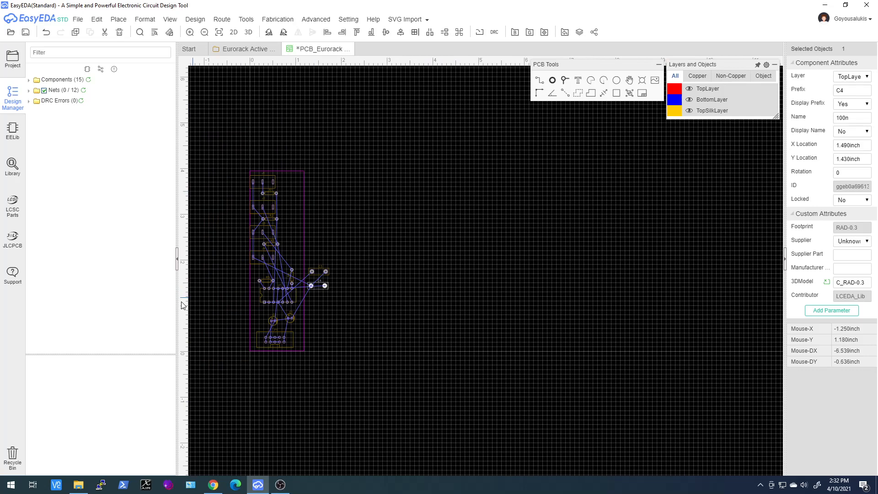
Check the net names on connector P1's pads and move capacitor C2 above P1's -12V pads, to X 0.390 inch and Y 0.560 inch.
scroll(276, 305, up, 3)
right_drag(356, 348, 396, 315)
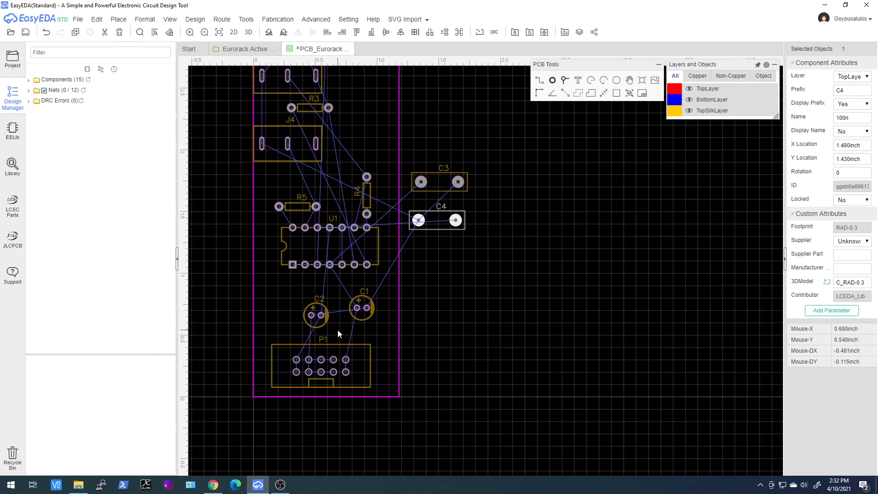
scroll(311, 370, up, 2)
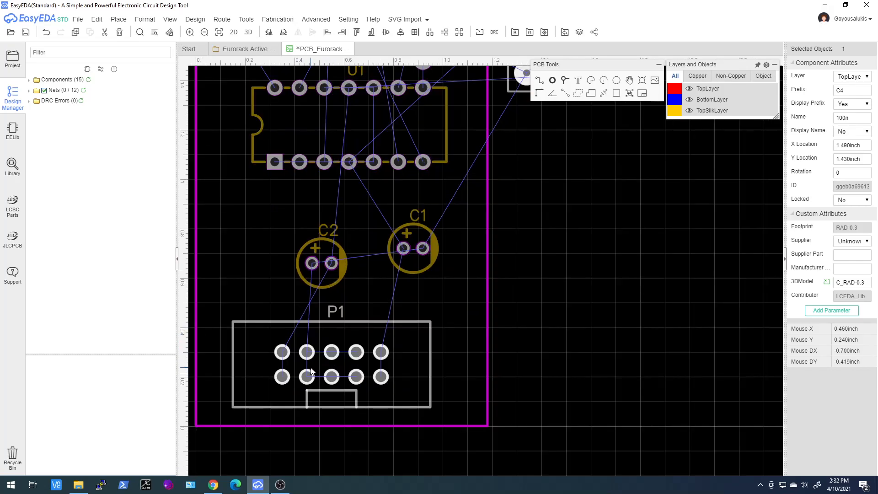
scroll(311, 371, up, 1)
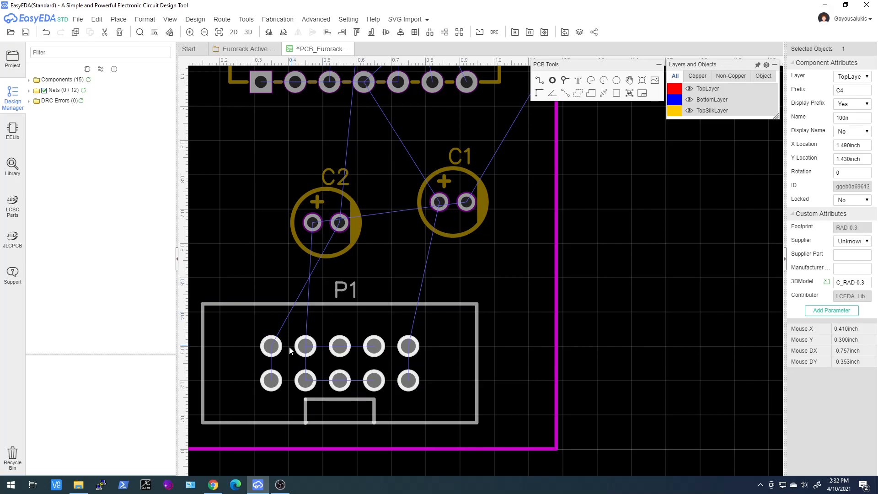
scroll(270, 353, up, 4)
scroll(342, 344, down, 1)
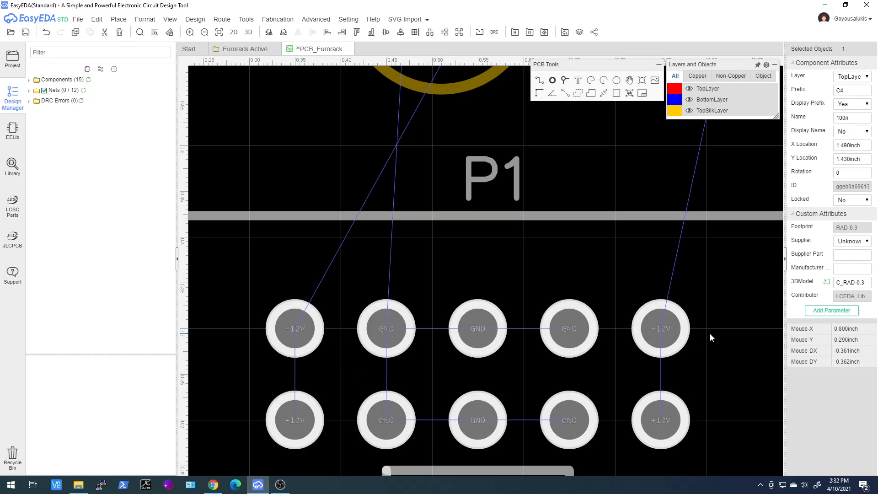
scroll(473, 334, down, 4)
click(472, 219)
drag(472, 219, 438, 248)
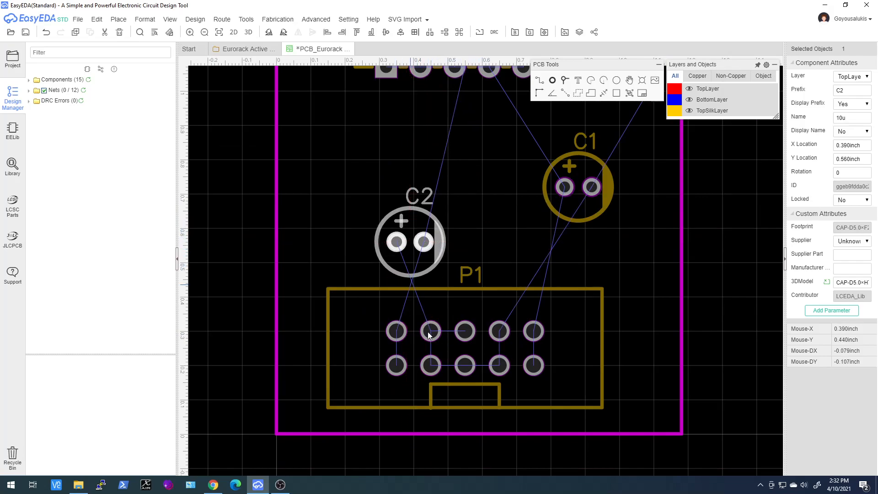
Rotate capacitor C2 to 180 degrees and shift it slightly farther away from connector P1.
click(429, 243)
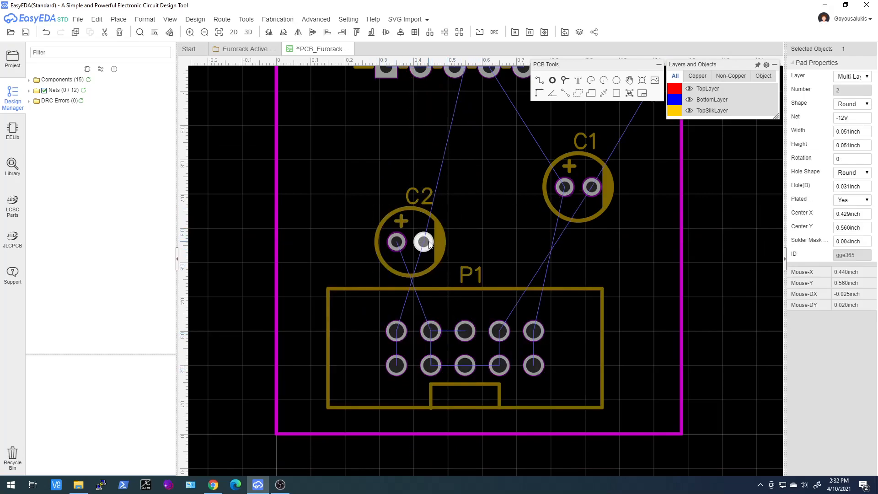
key(space)
key(space)
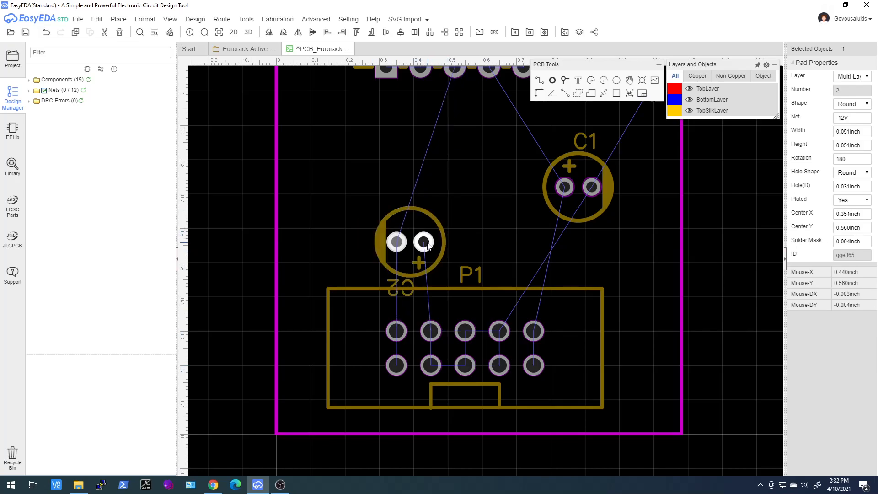
click(428, 243)
drag(429, 243, 429, 227)
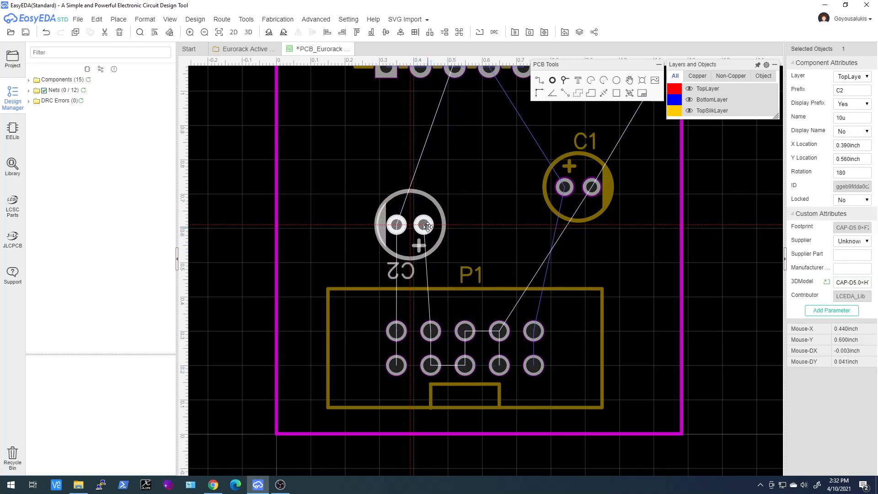
Rotate the C2 silkscreen label to 0 degrees and place it below the capacitor, clear of its outline.
click(398, 272)
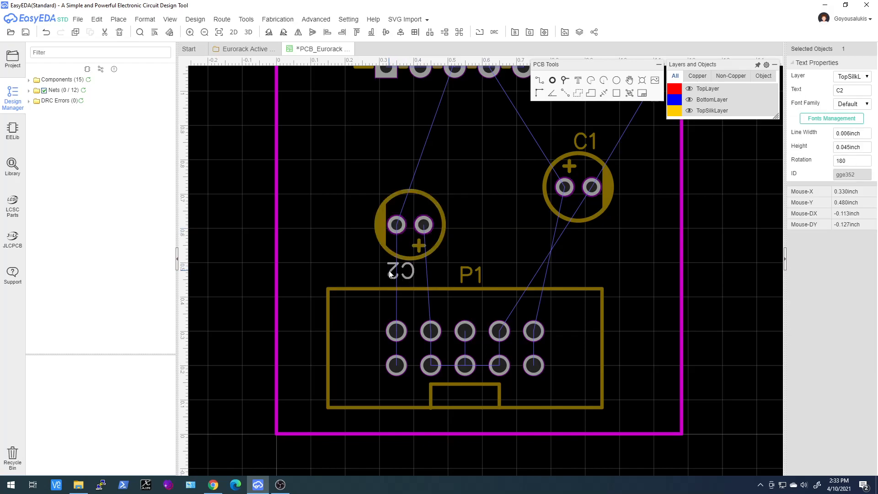
key(space)
key(space)
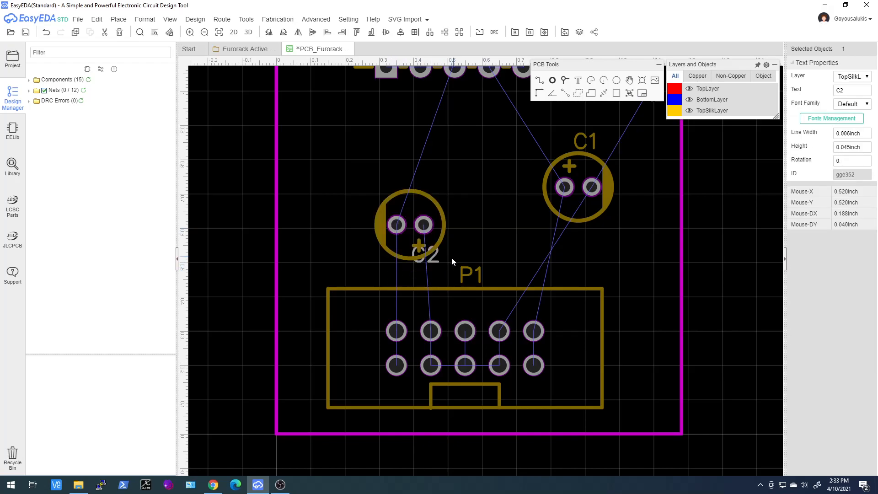
drag(433, 258, 392, 273)
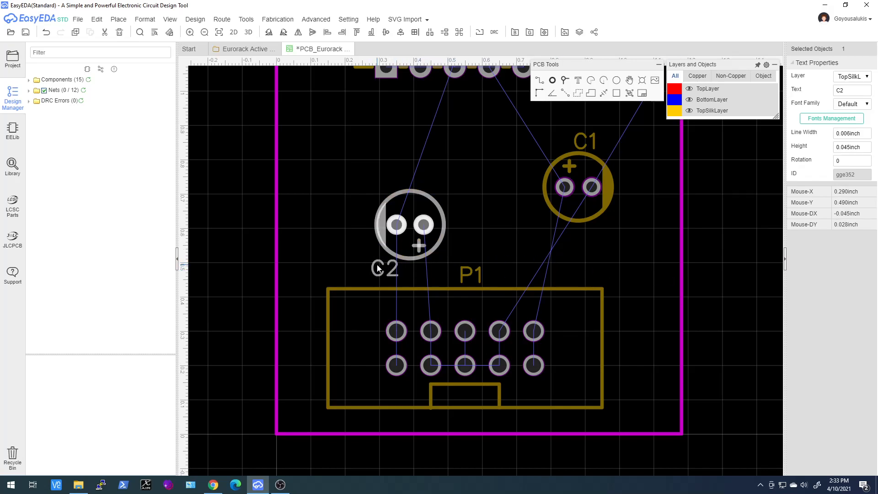
Move capacitor C1 level with C2, at X 0.710 inch and Y 0.610 inch, and rotate it to 180 degrees.
click(595, 218)
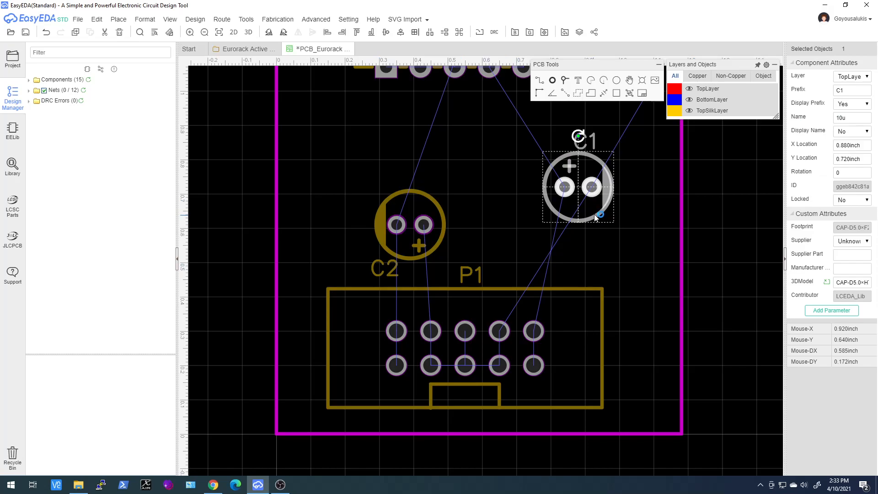
drag(598, 214, 533, 251)
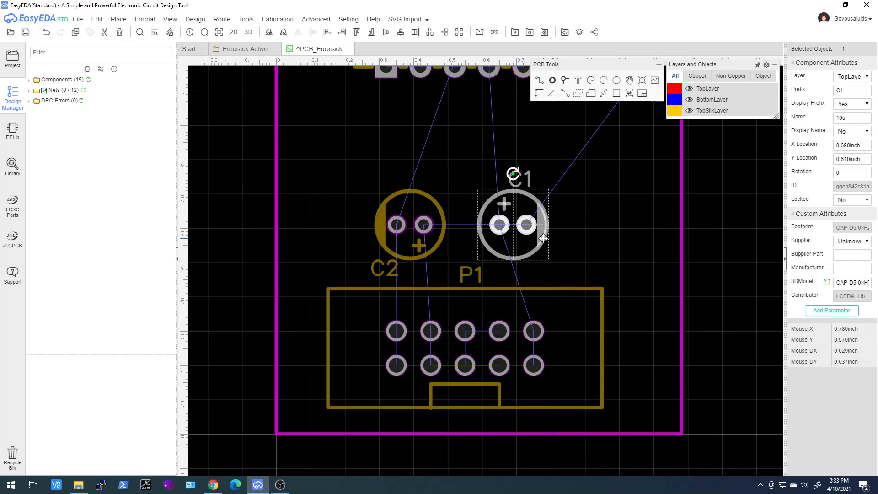
drag(498, 253, 499, 253)
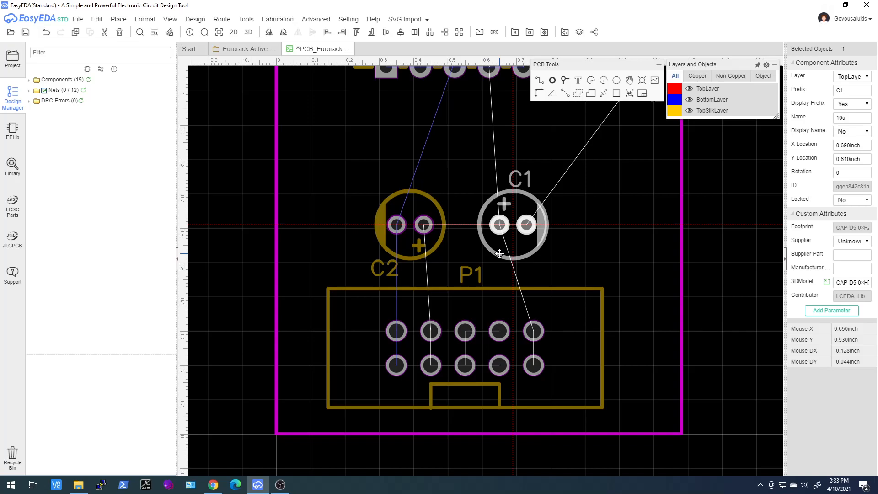
drag(499, 253, 506, 253)
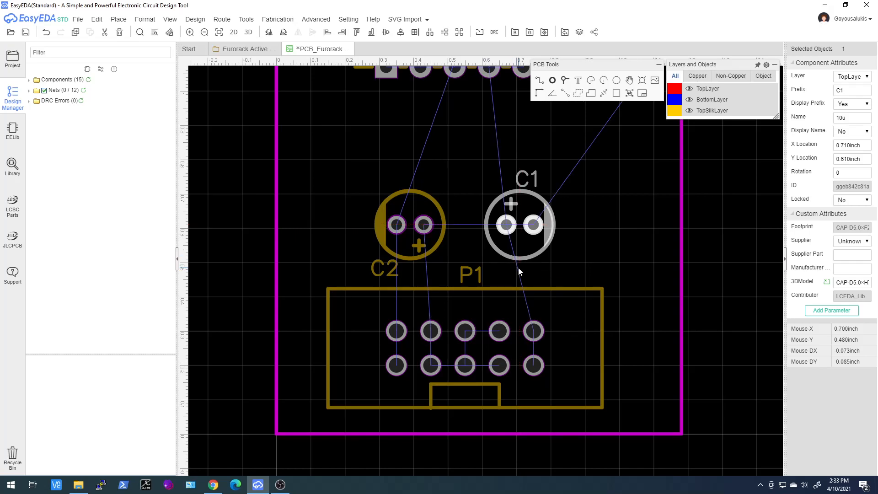
click(506, 254)
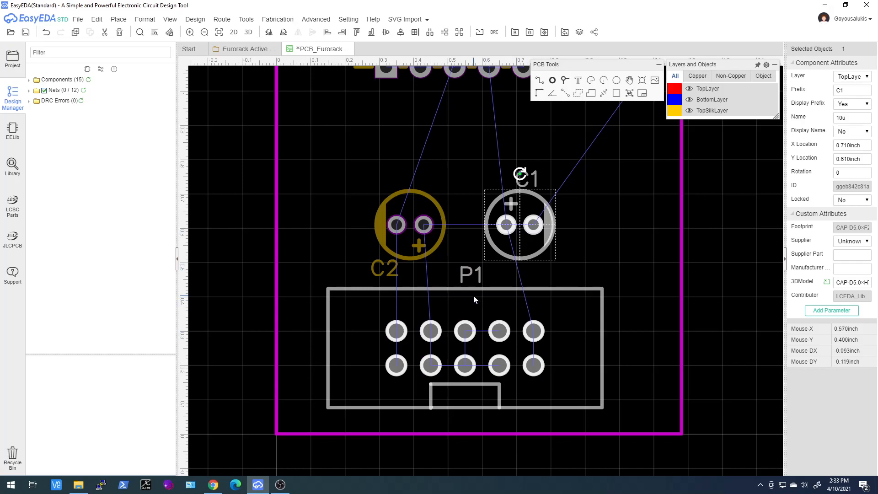
key(space)
key(space)
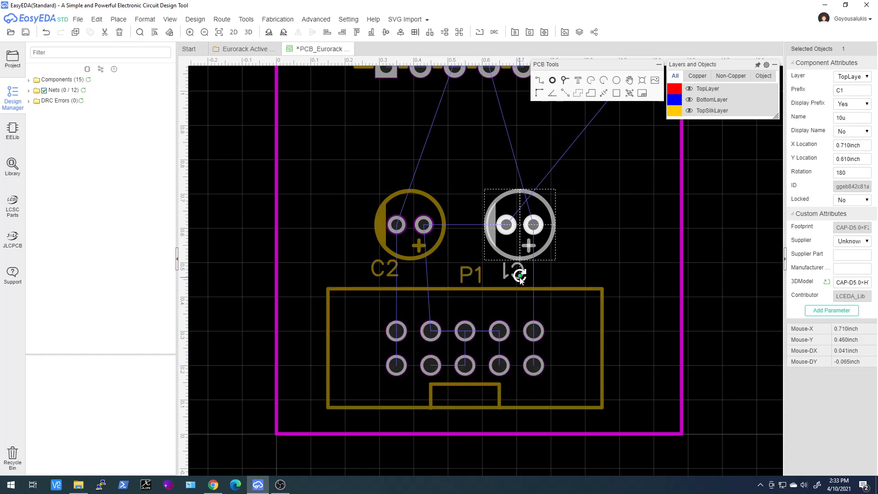
Save the PCB layout.
scroll(519, 274, down, 5)
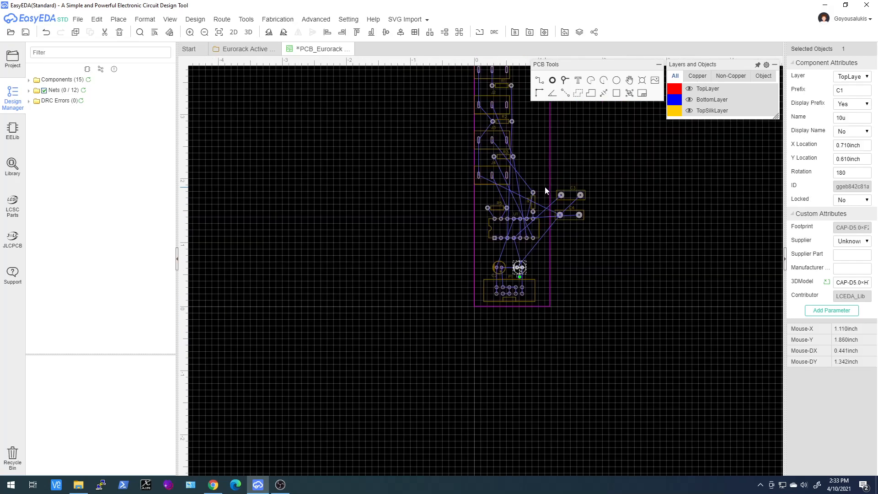
scroll(545, 186, up, 5)
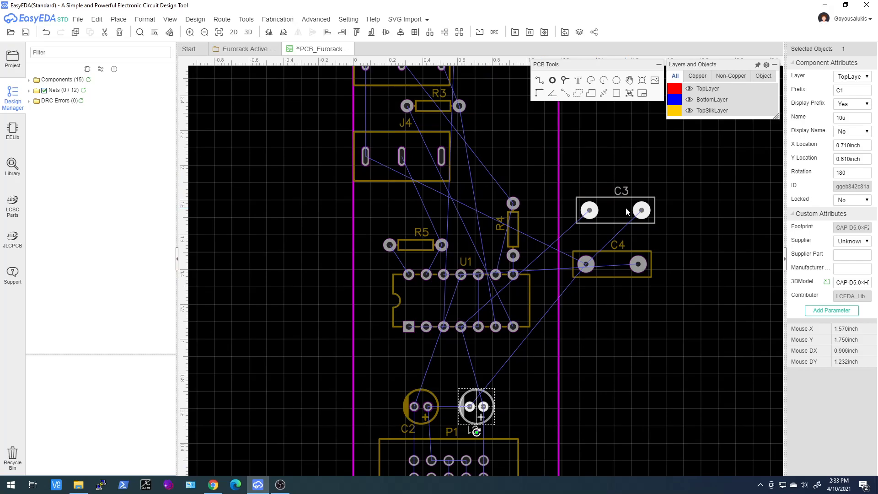
key(ctrl+s)
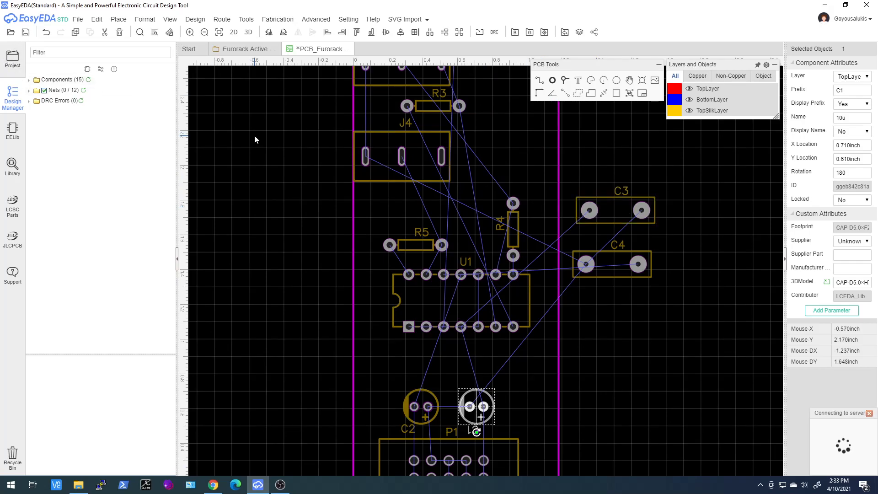
click(315, 19)
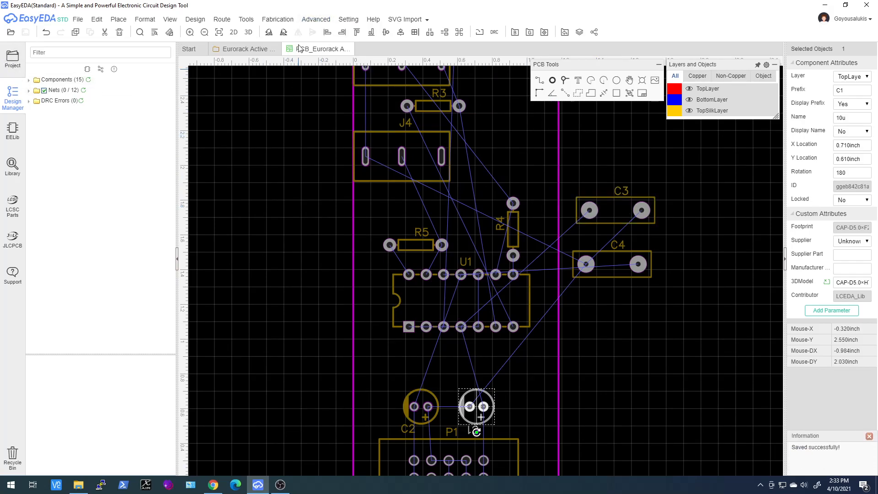
Switch to the Eurorack Active Multiple schematic and change capacitor C4's footprint to RAD-0.1 with the Footprint Manager.
click(240, 50)
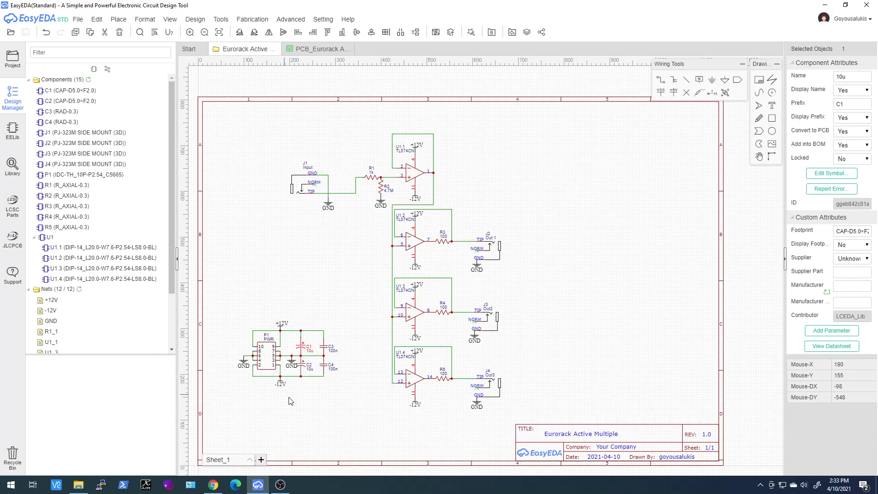
scroll(308, 371, up, 4)
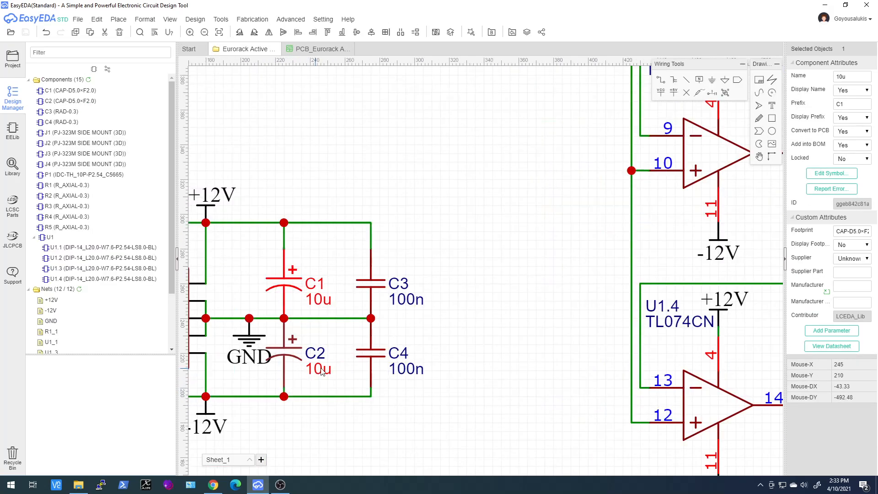
click(390, 359)
click(371, 354)
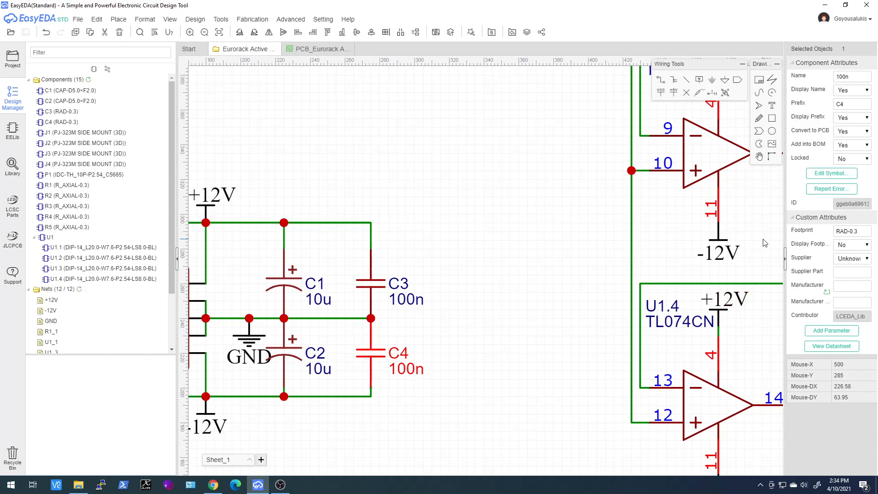
click(848, 231)
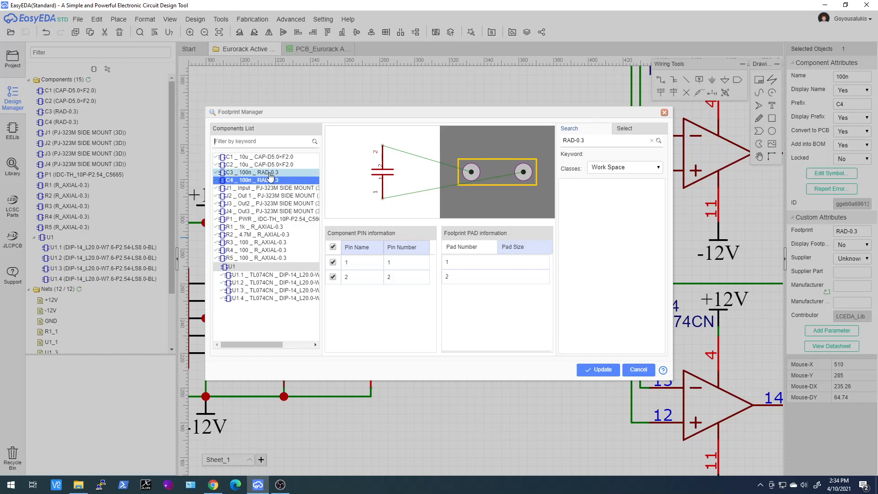
triple_click(593, 140)
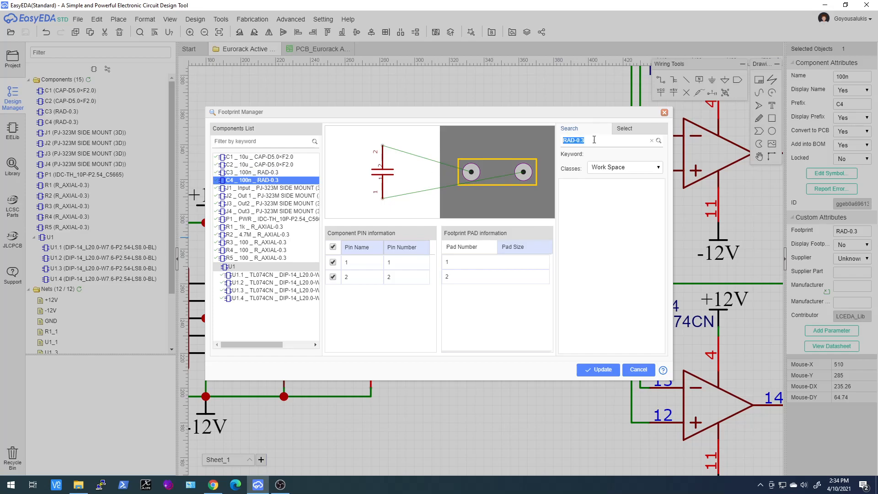
click(595, 140)
text(1)
click(658, 140)
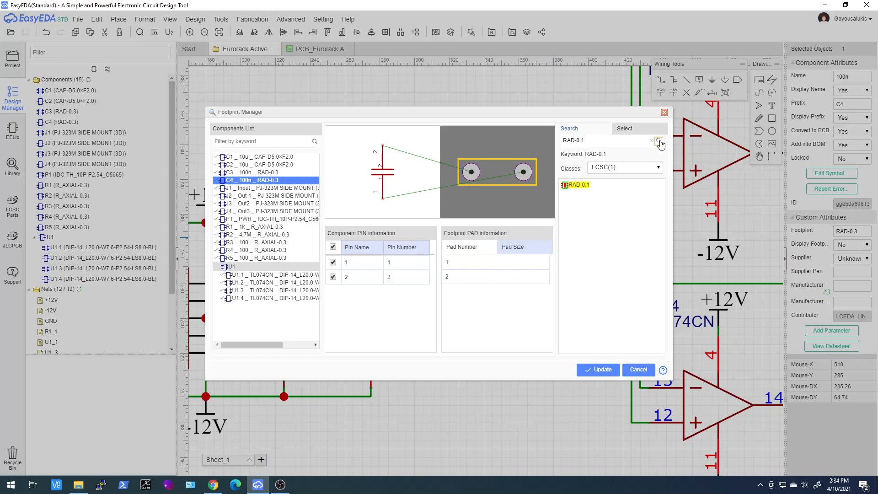
click(575, 187)
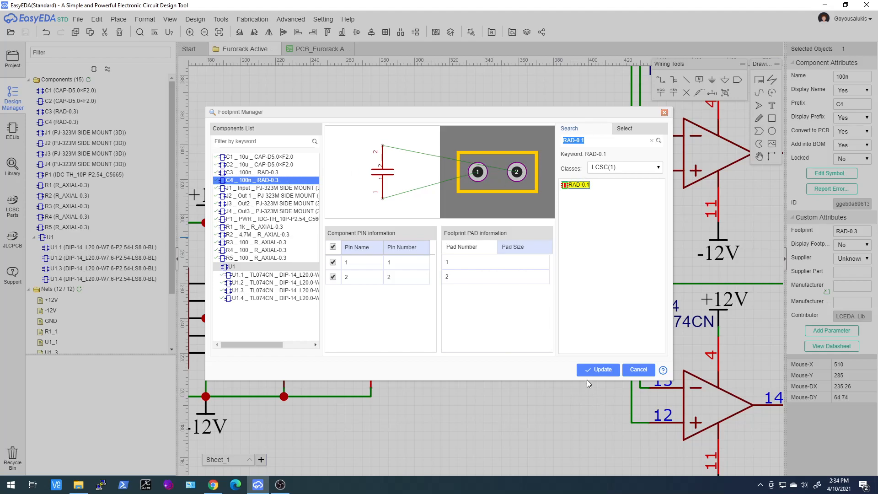
click(595, 369)
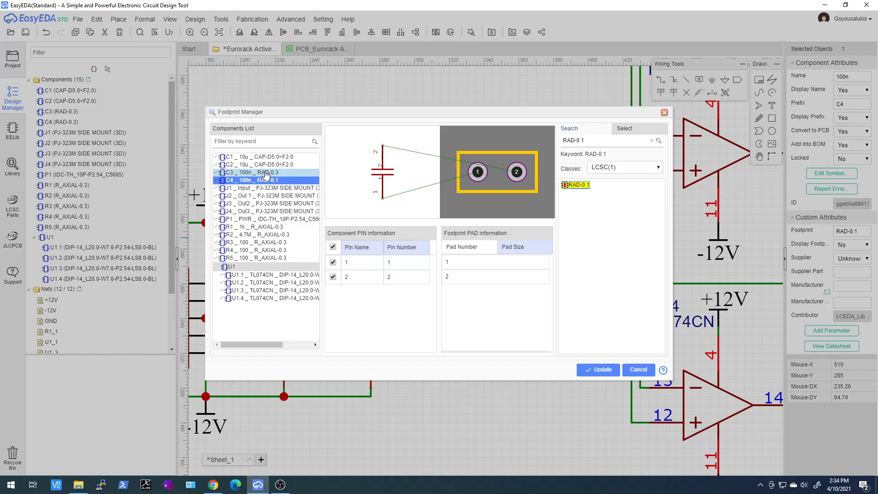
Try to update the footprint of capacitor C3 as well, and close the Footprint Manager.
click(267, 174)
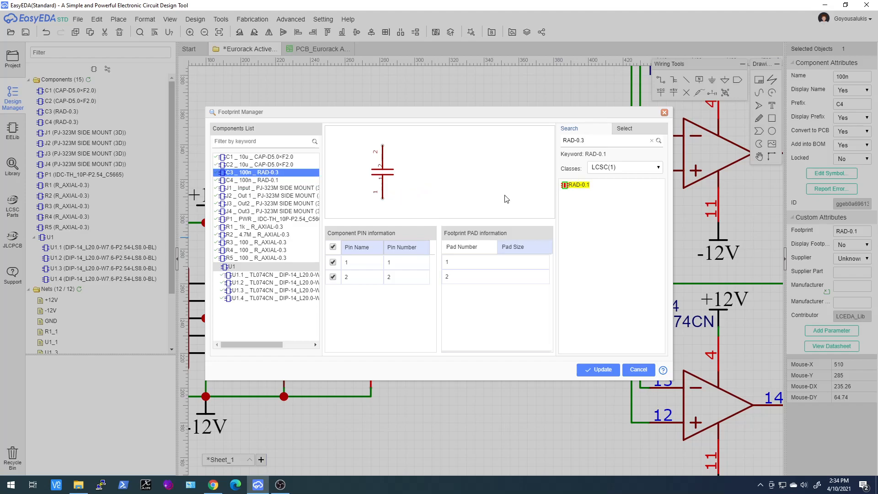
click(601, 371)
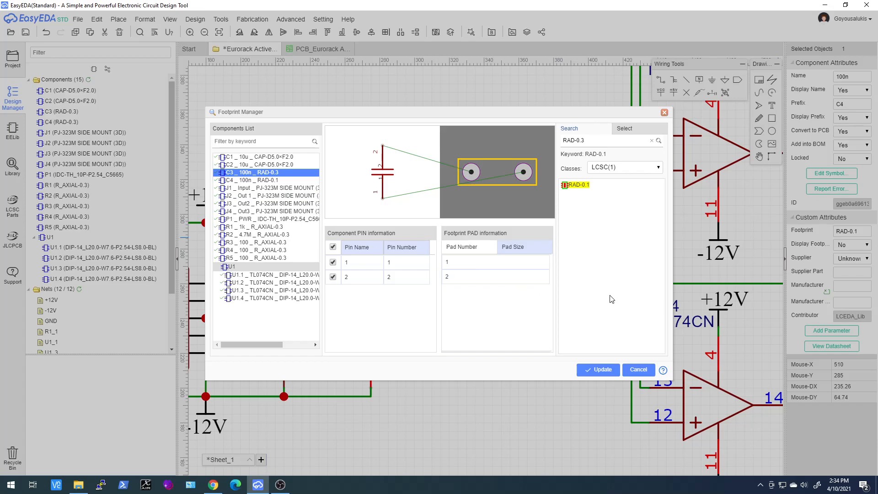
click(664, 112)
Change capacitor C3's footprint to RAD-0.1 with the Footprint Manager.
click(488, 286)
click(372, 286)
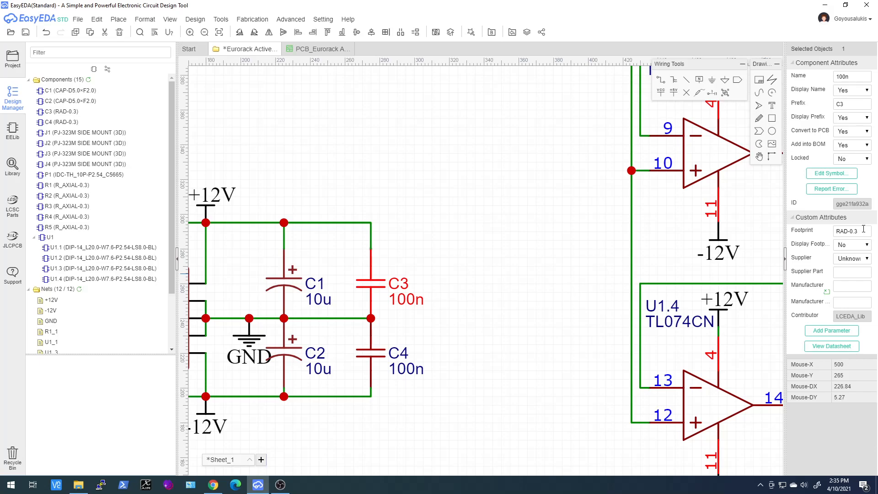
click(395, 365)
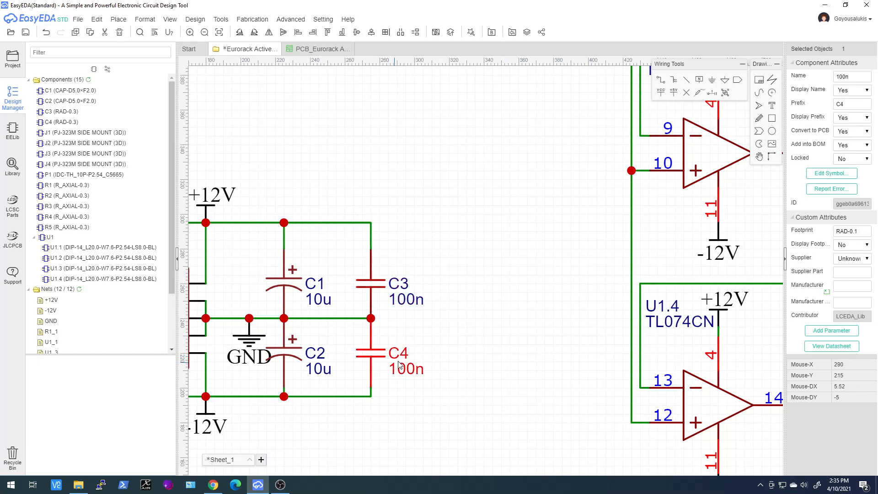
click(399, 287)
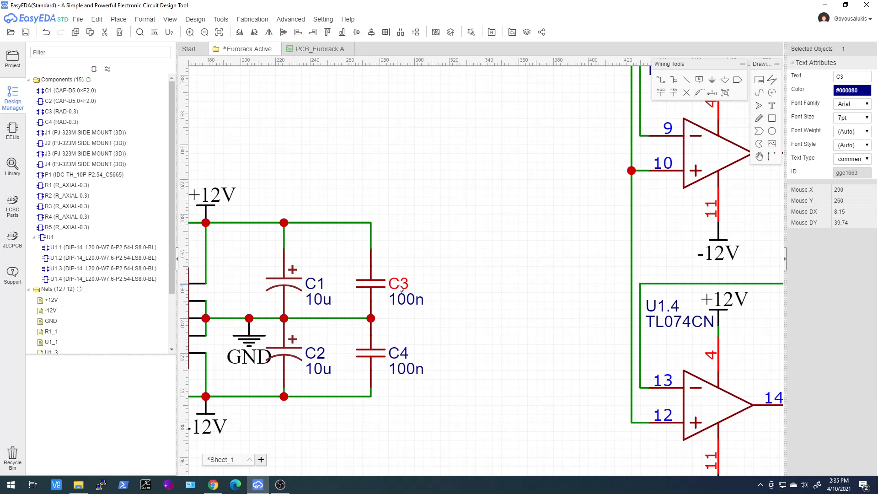
click(372, 287)
click(855, 231)
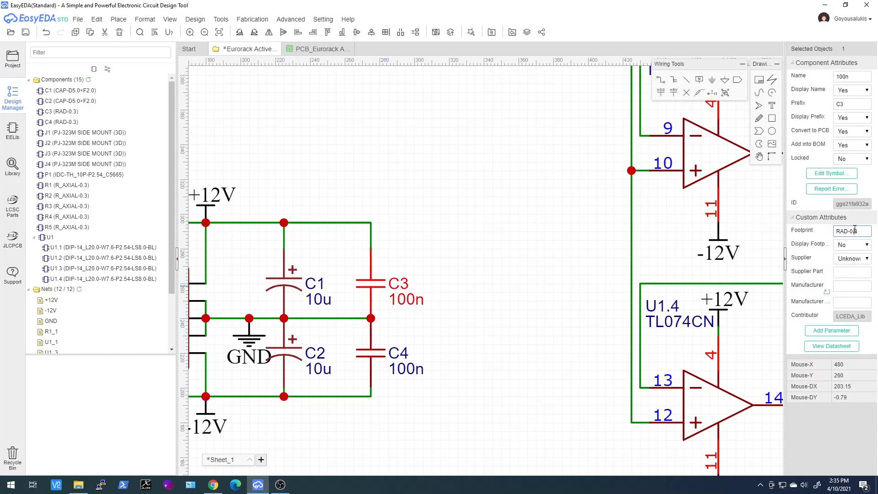
click(577, 187)
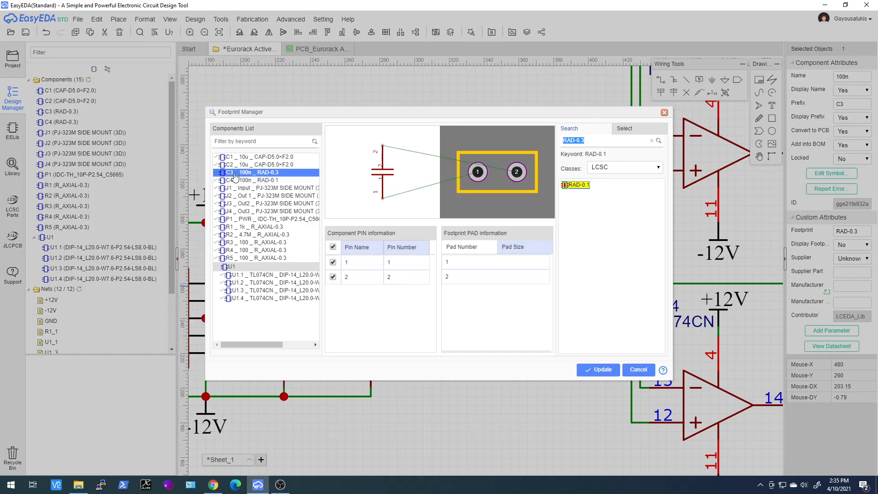
click(600, 371)
click(663, 113)
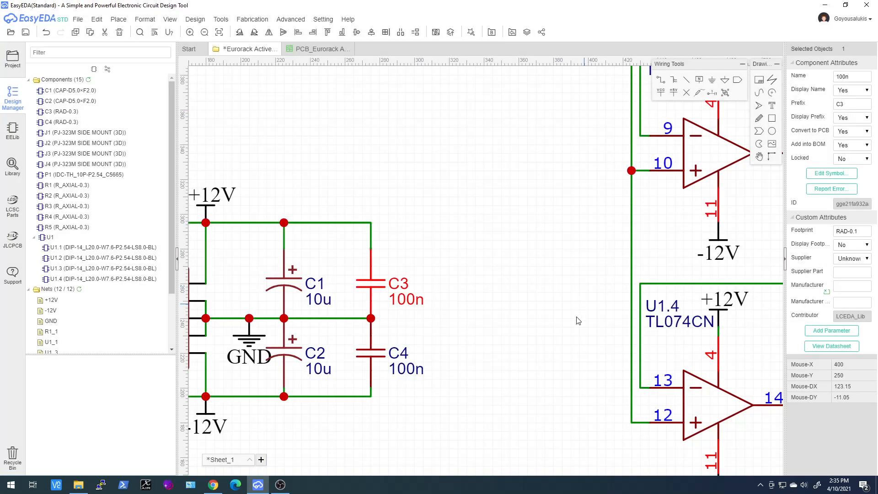
Save the schematic and update the PCB from it, applying the replacement of C3 and C4.
click(378, 289)
click(25, 36)
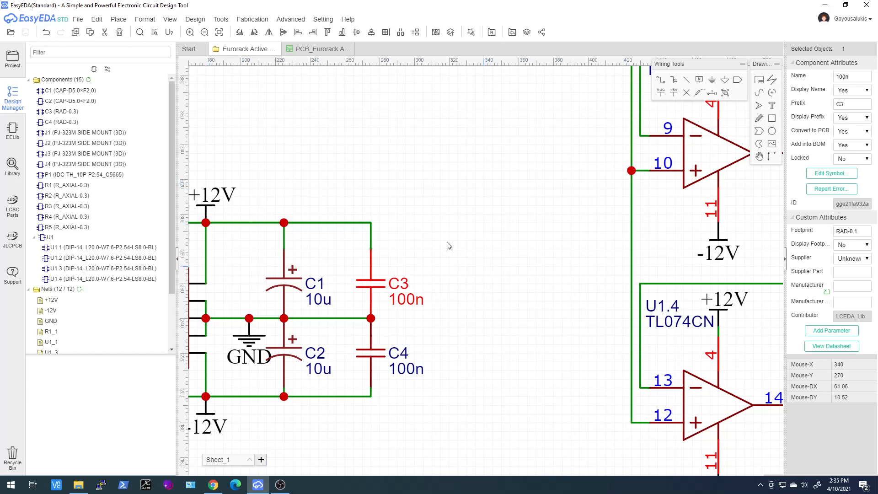
click(297, 49)
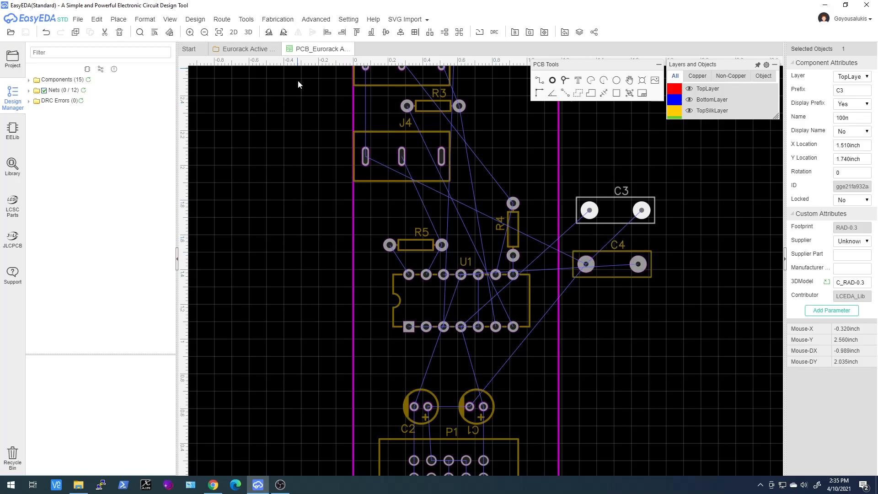
click(236, 51)
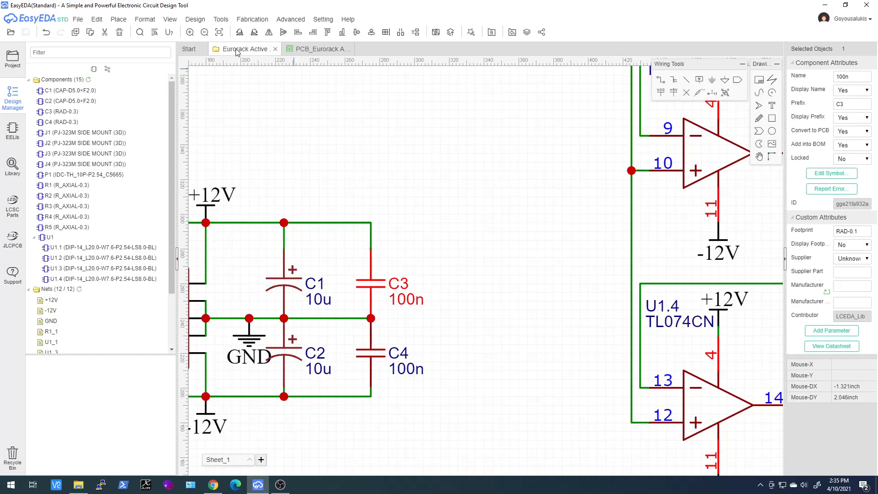
click(451, 34)
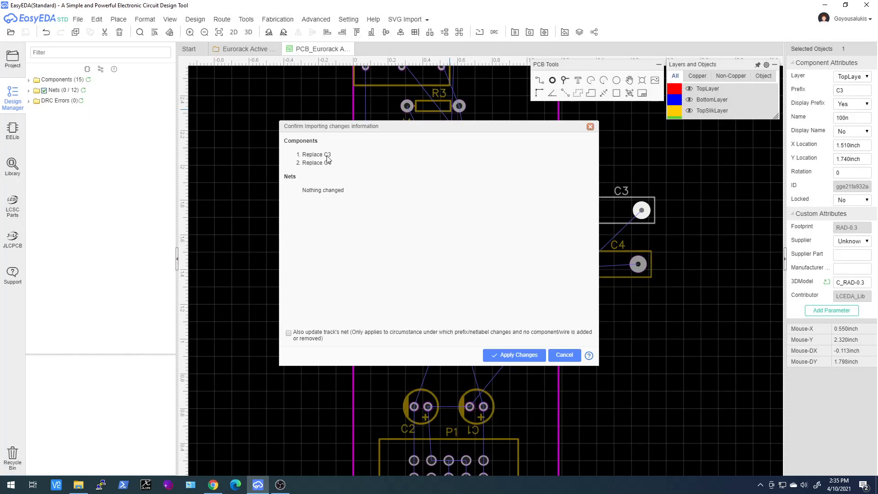
click(513, 354)
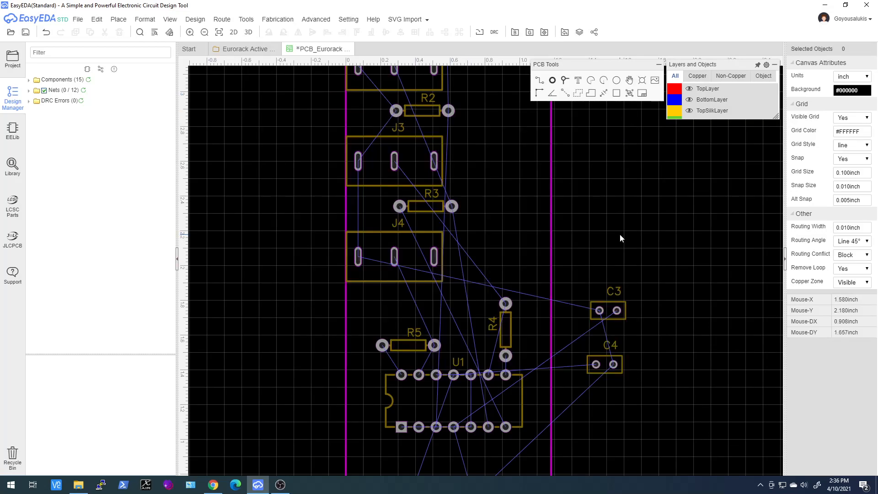
Place capacitor C4 above C1 at X 0.710, Y 0.790 inch and C3 above C2 at X 0.390, Y 0.790 inch.
scroll(599, 285, down, 4)
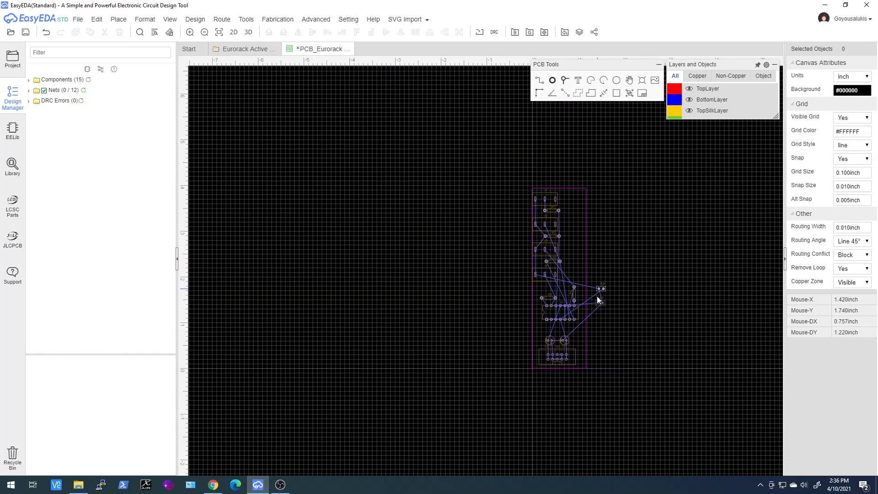
scroll(596, 295, up, 3)
drag(607, 320, 507, 397)
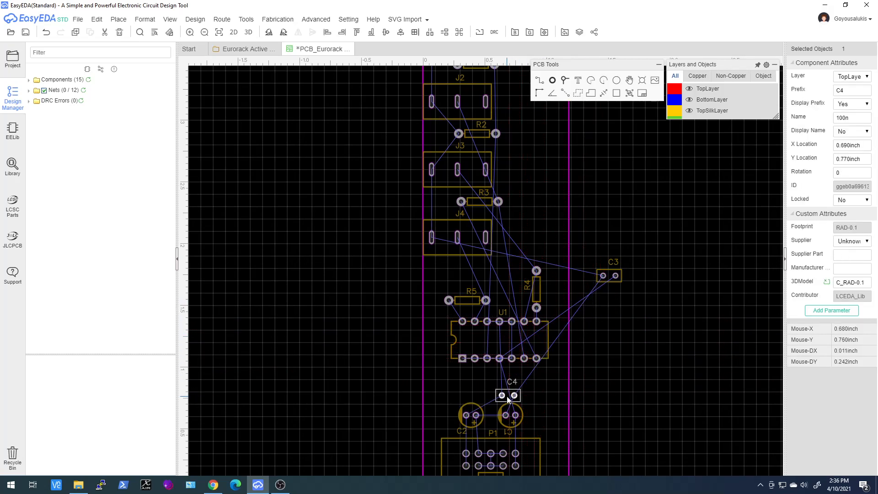
drag(605, 280, 469, 392)
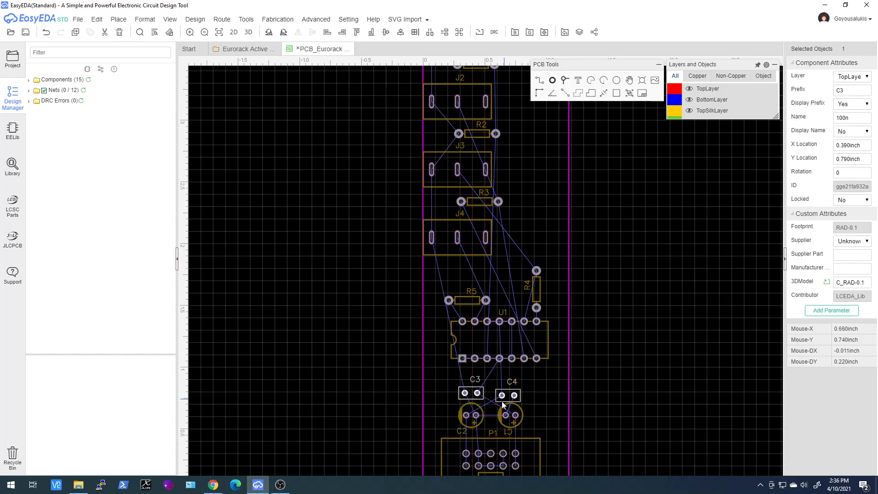
scroll(501, 401, up, 3)
click(515, 374)
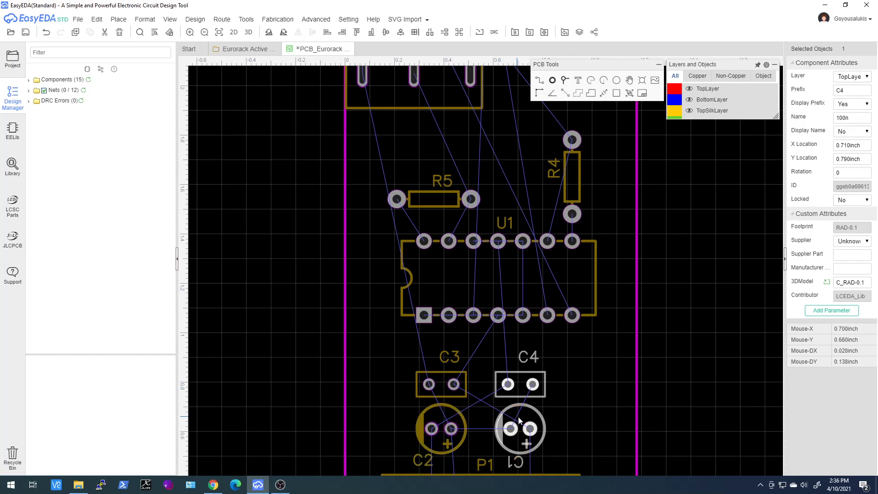
Swap the capacitors so C4 sits above C2 and C3 above C1, and turn C1's label upright below its capacitor.
drag(447, 383, 592, 363)
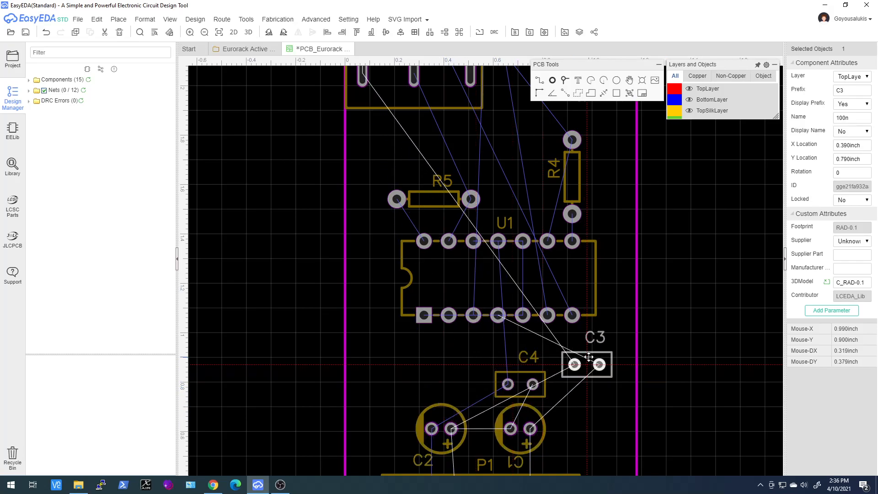
drag(532, 384, 452, 386)
click(516, 462)
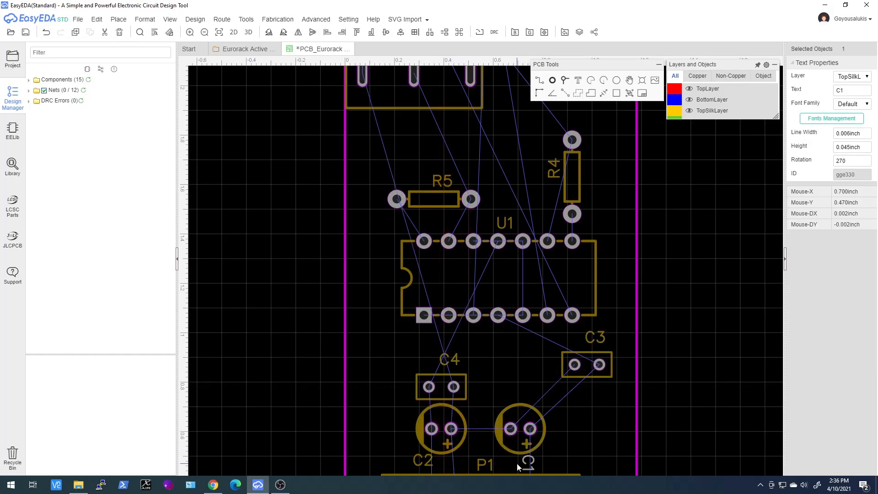
drag(537, 453, 517, 465)
click(534, 455)
drag(580, 375, 511, 389)
Put the C4 and C3 labels beside the outer ends of their capacitors and align C3 level with C4.
drag(452, 386, 411, 382)
drag(541, 359, 572, 385)
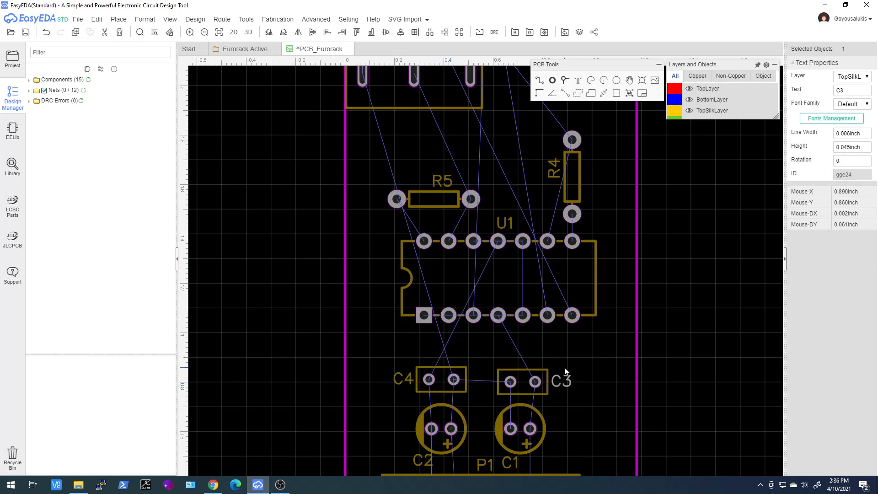
click(501, 375)
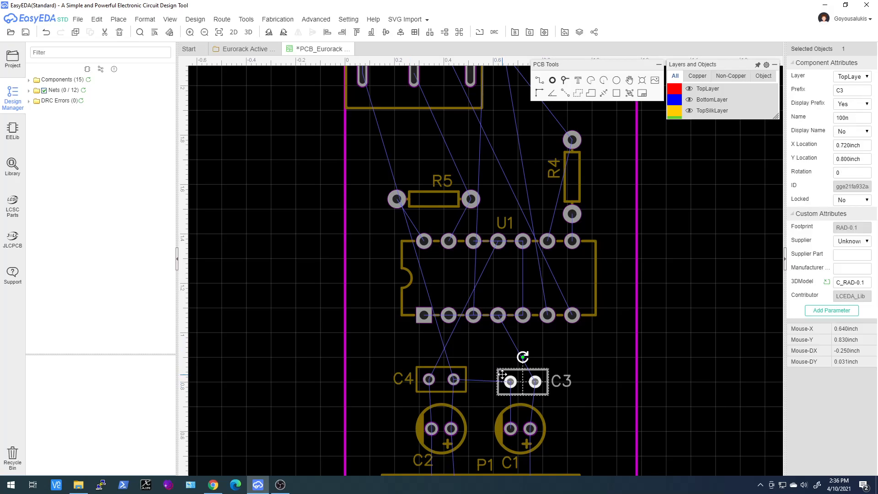
click(473, 406)
Look over the component placement and ratlines across the whole board outline.
scroll(482, 396, down, 2)
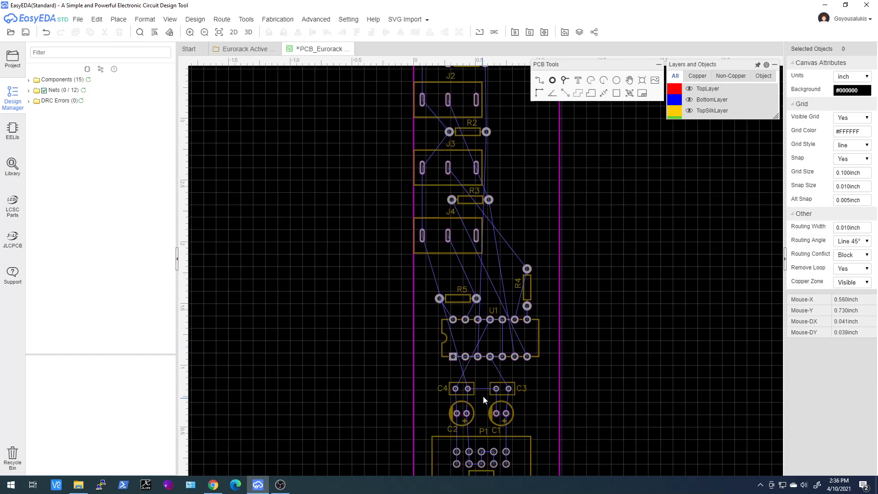
scroll(482, 397, down, 1)
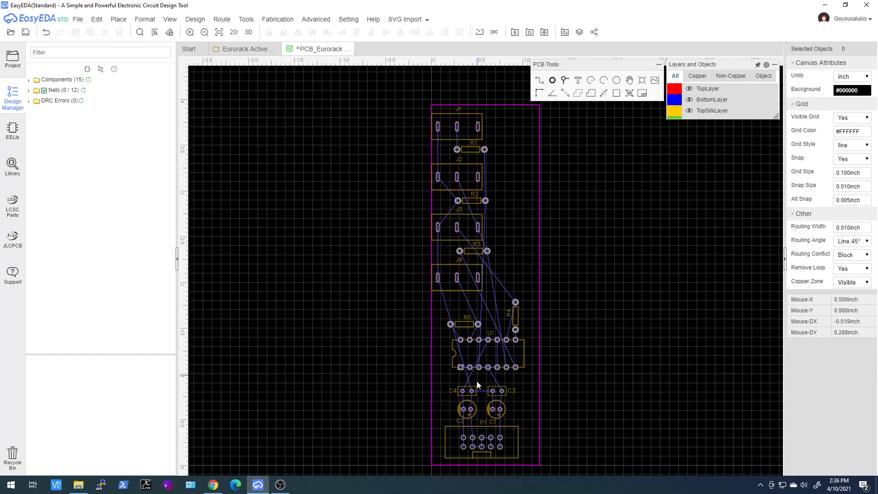
scroll(468, 376, up, 2)
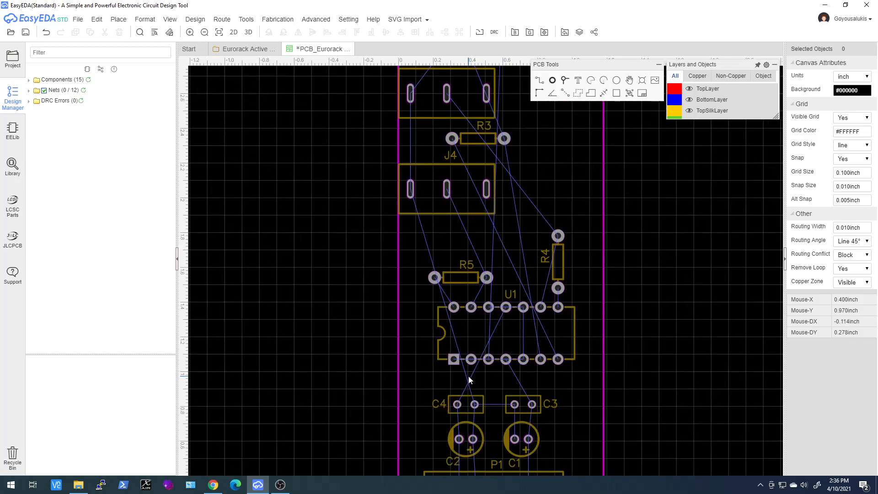
scroll(468, 376, down, 1)
scroll(483, 358, down, 3)
scroll(489, 386, up, 3)
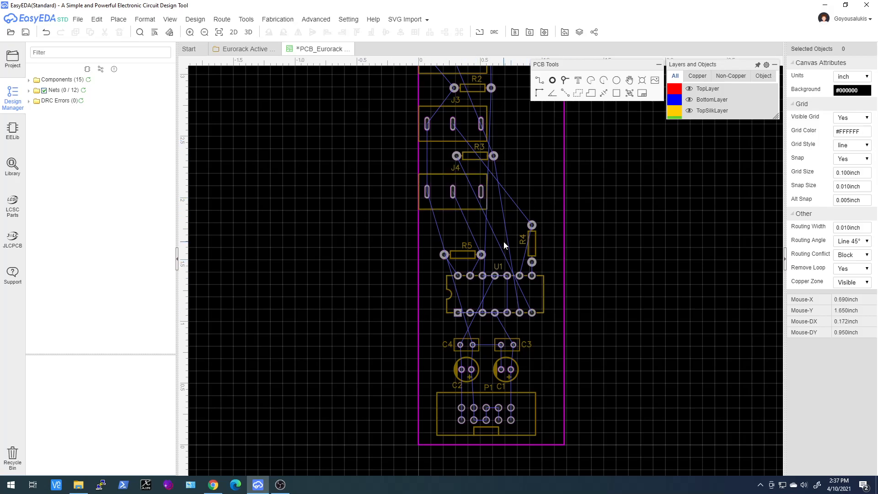
scroll(505, 247, down, 2)
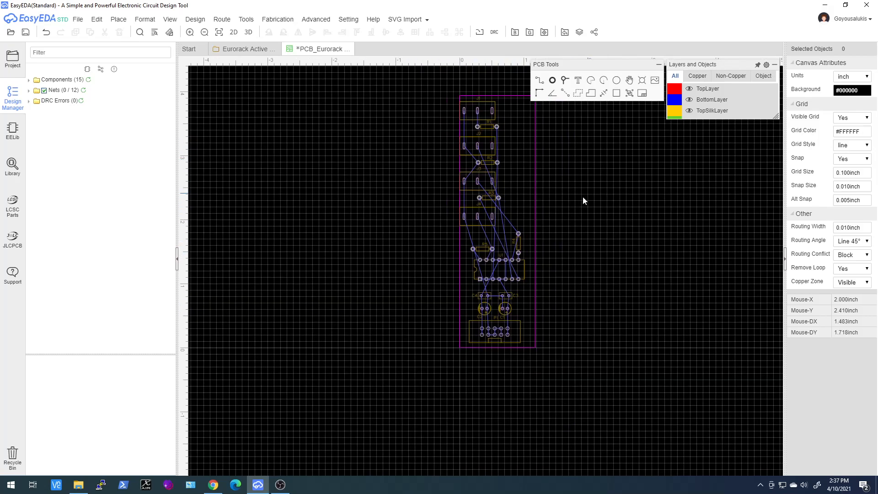
right_drag(585, 193, 524, 271)
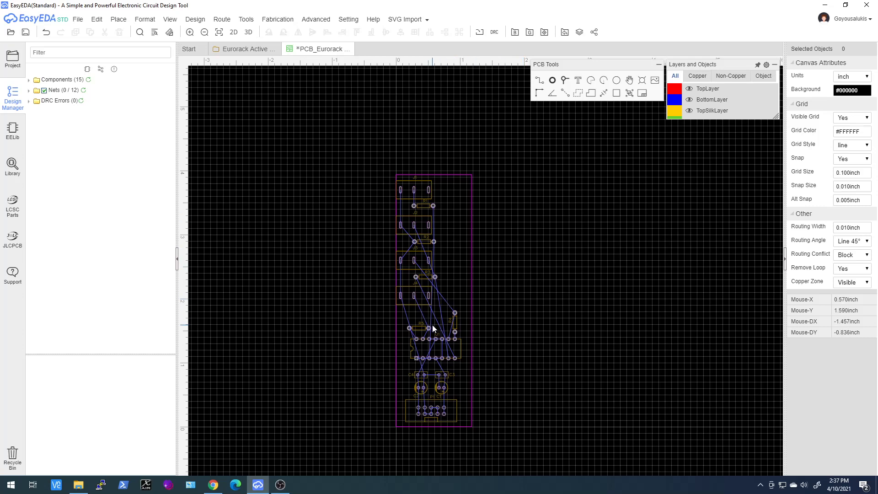
scroll(432, 325, up, 2)
scroll(437, 319, down, 1)
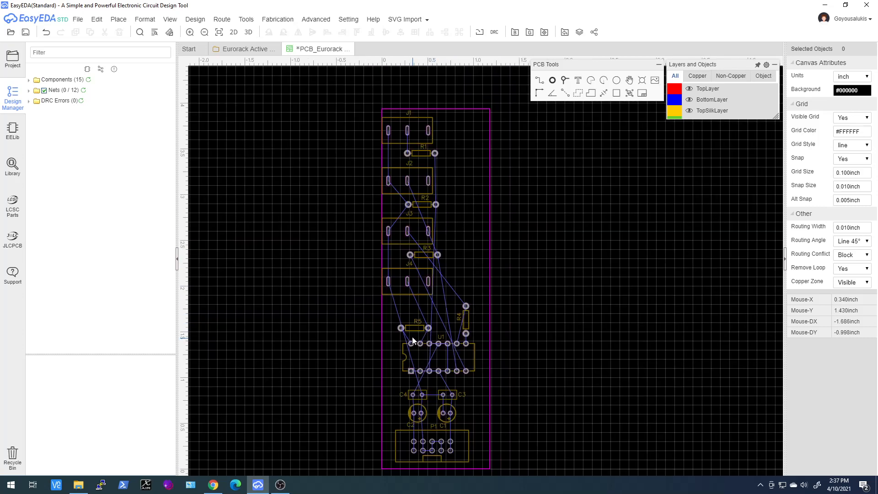
right_drag(367, 332, 374, 317)
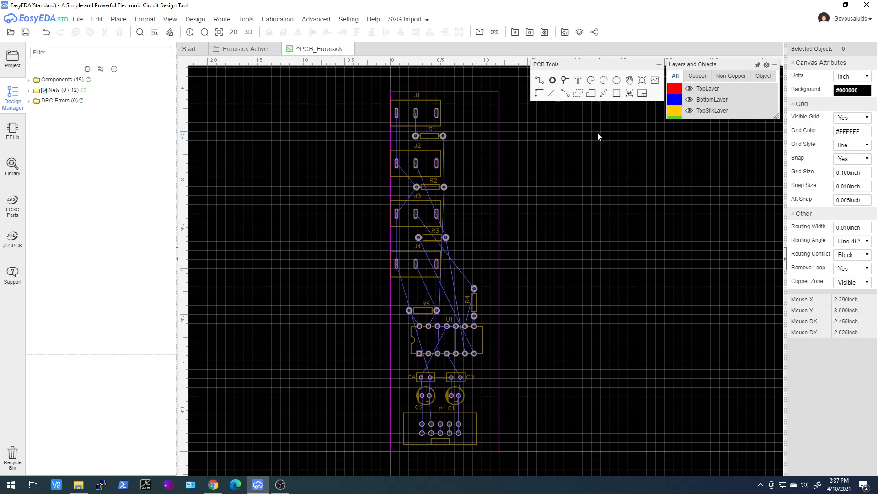
Make TopLayer the active layer and route tracks joining connector P1's two -12V pads and its two +12V pads.
mouse_move(724, 100)
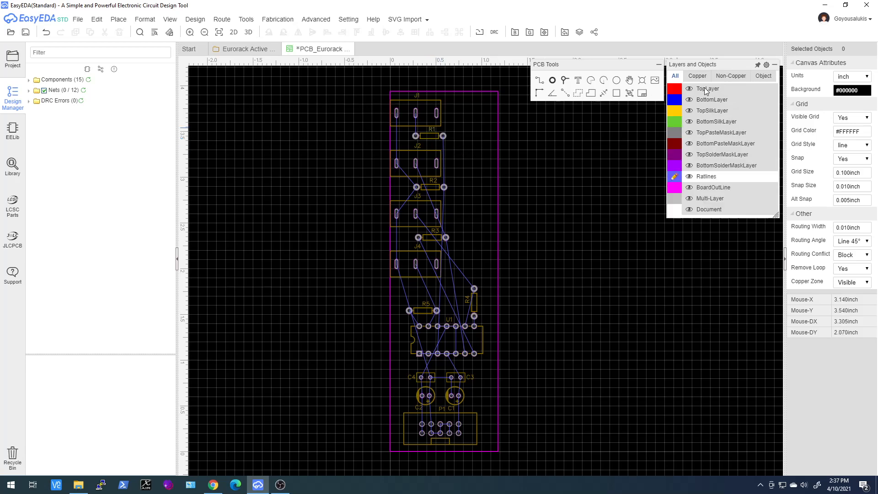
click(674, 89)
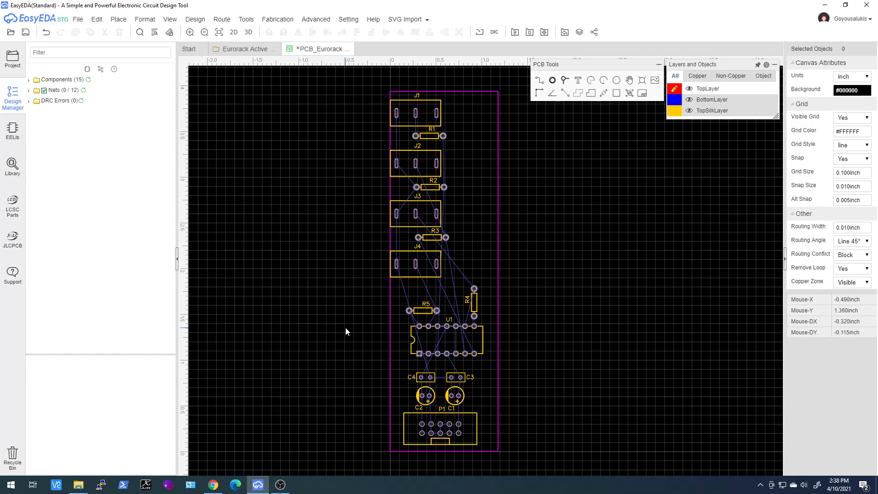
scroll(419, 434, up, 2)
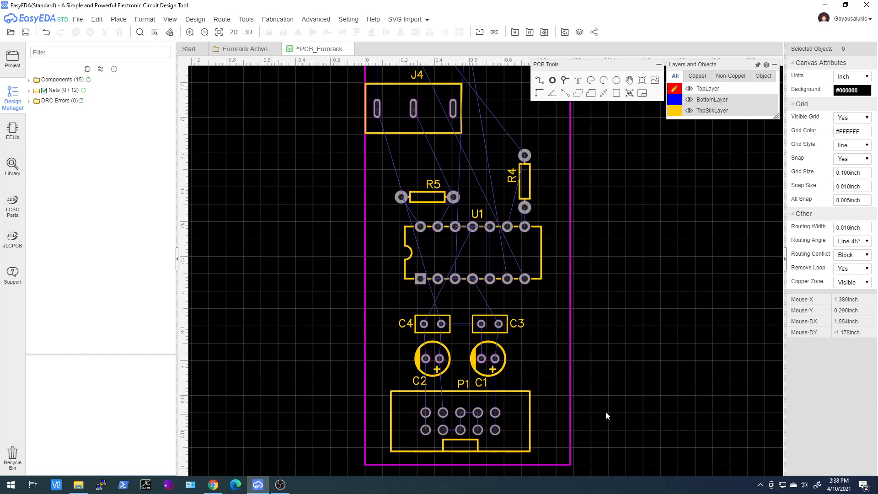
scroll(552, 341, up, 1)
right_drag(593, 392, 560, 340)
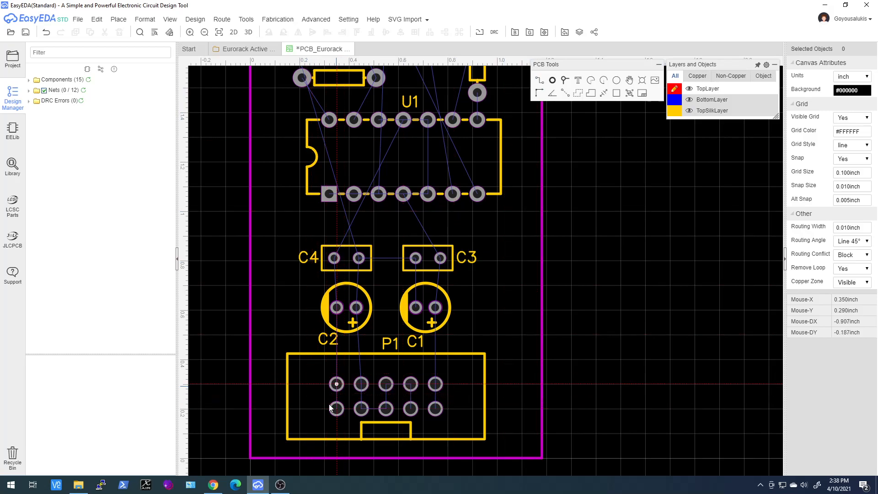
scroll(328, 420, up, 2)
scroll(328, 420, up, 2)
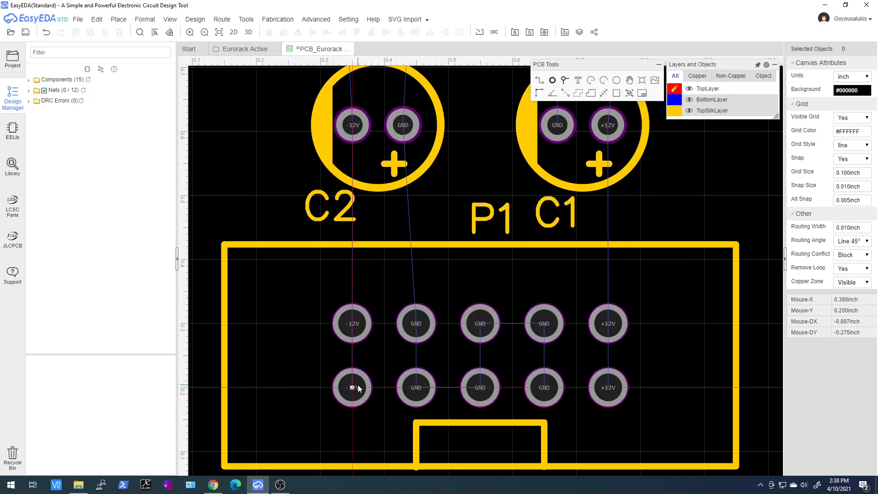
mouse_move(708, 84)
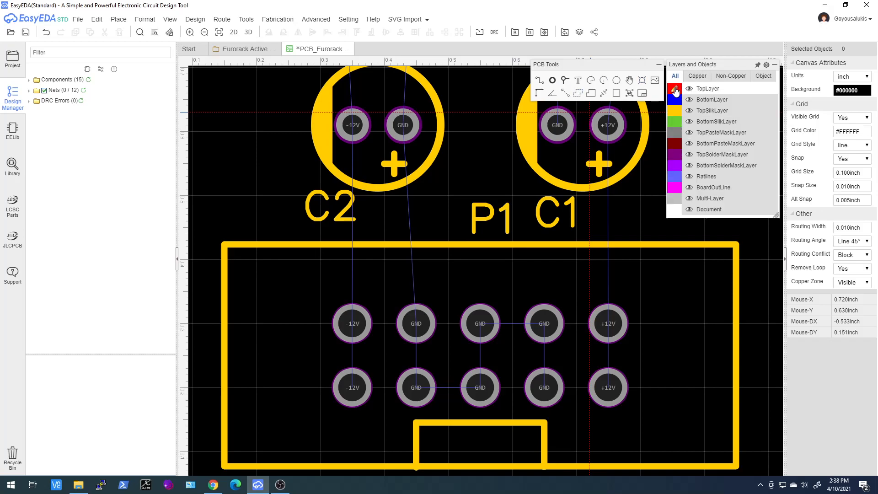
click(538, 81)
click(352, 387)
click(353, 325)
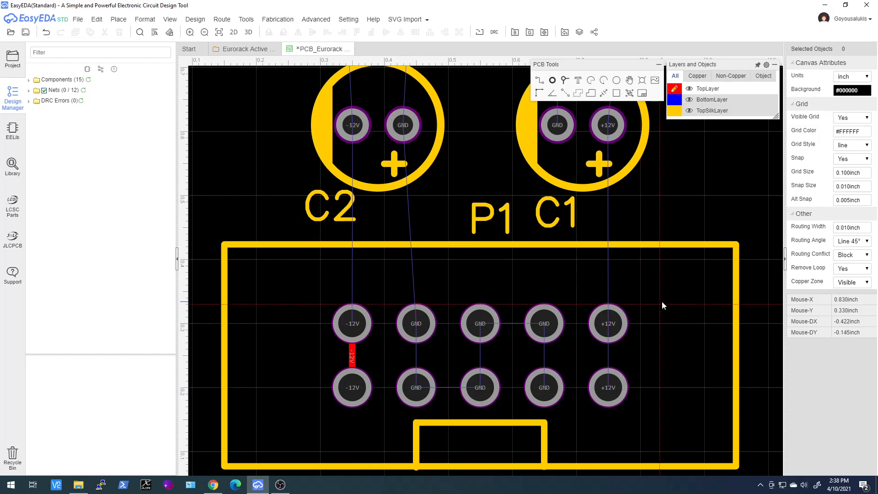
click(608, 388)
click(608, 323)
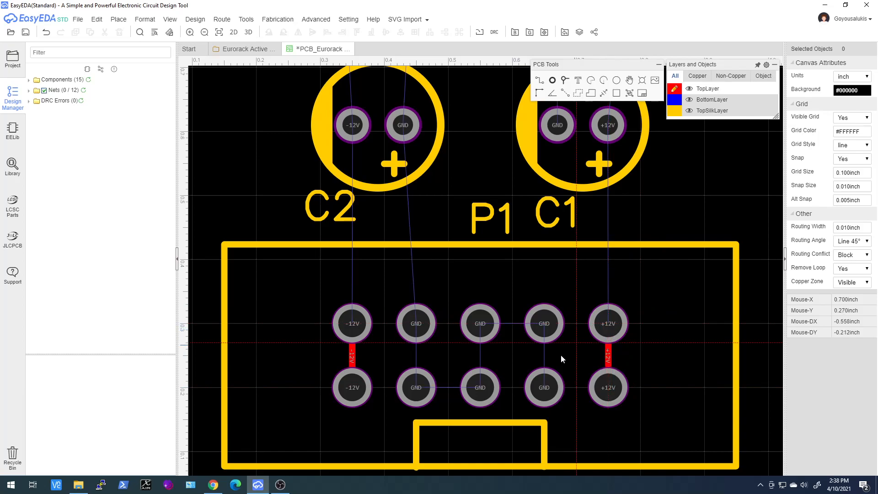
Route top-layer tracks joining connector P1's six GND pads along both rows and between the rows.
click(543, 387)
click(544, 323)
click(480, 324)
click(480, 388)
click(416, 387)
click(416, 324)
click(416, 324)
click(480, 323)
click(416, 387)
click(475, 386)
click(482, 386)
click(542, 387)
click(545, 320)
click(481, 321)
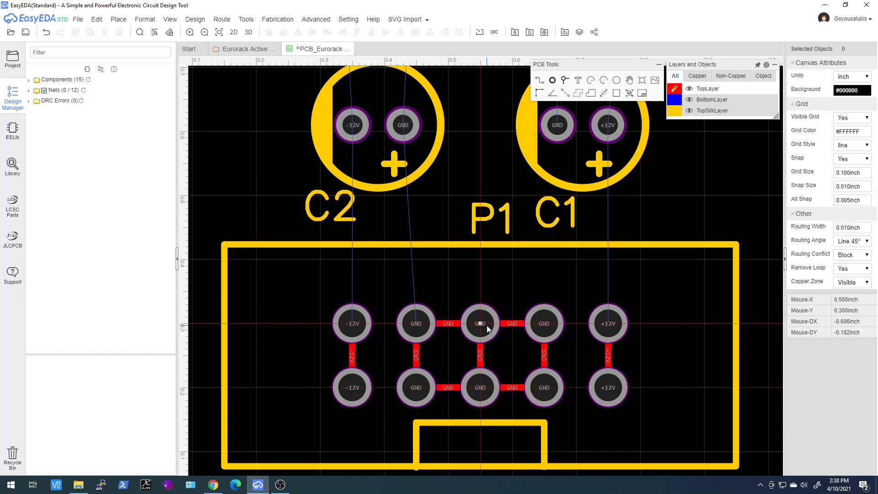
Try a straight track from P1's upper -12V pad to C2's -12V pad and undo it.
scroll(391, 280, down, 3)
scroll(370, 217, up, 2)
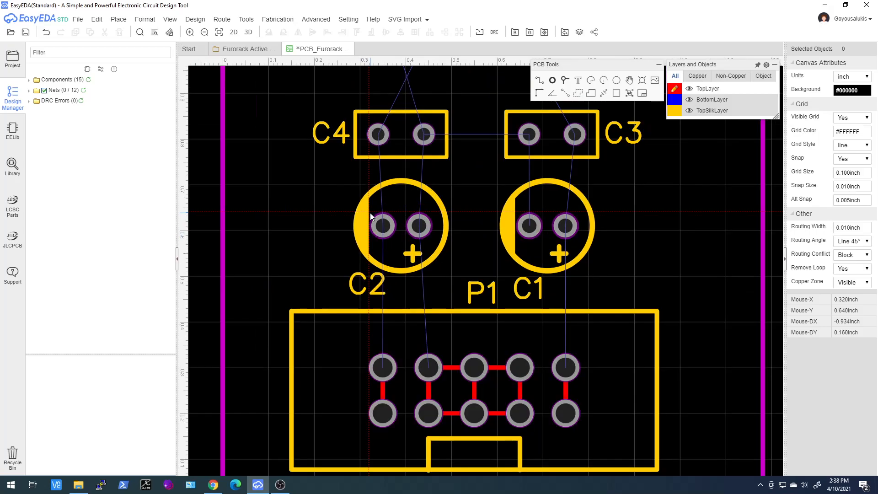
click(382, 367)
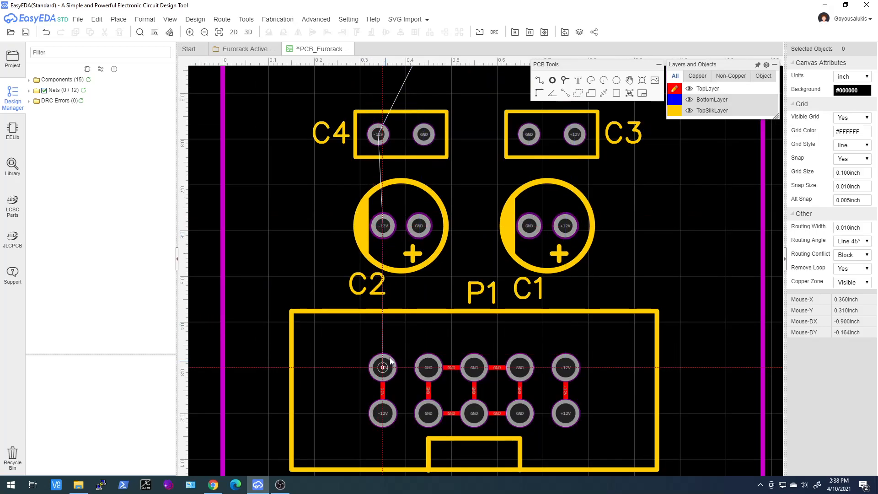
click(387, 225)
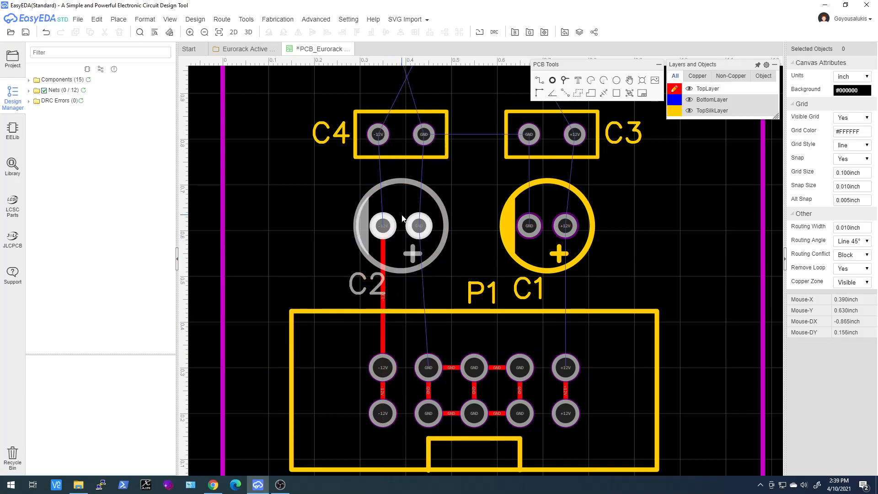
key(ctrl+z)
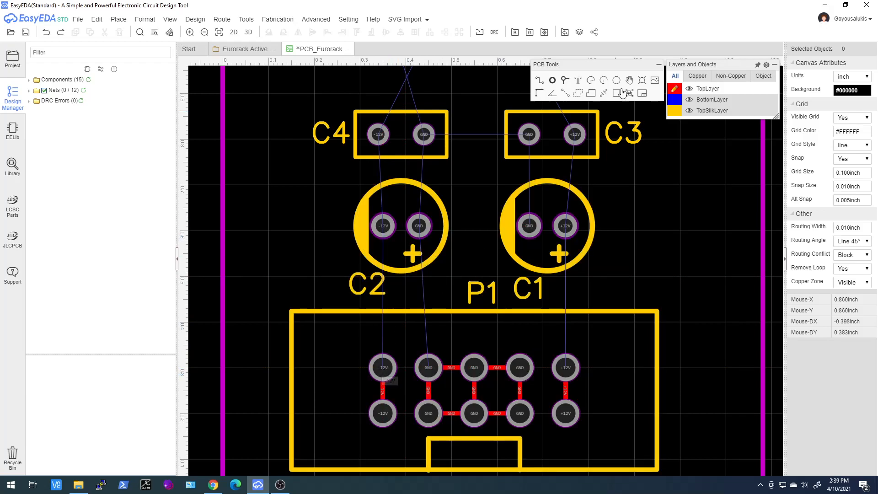
Try a bent -12V track from P1 around the outer side of C2's label to C2, and delete it.
click(539, 82)
click(383, 367)
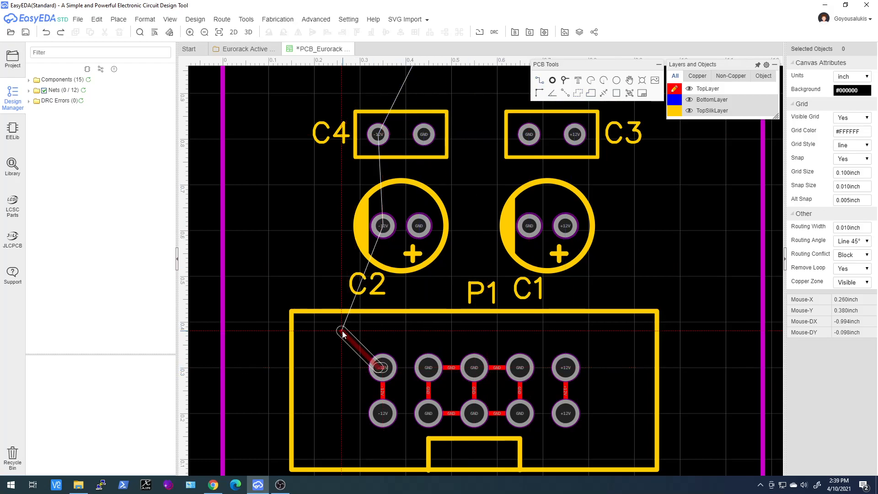
click(342, 332)
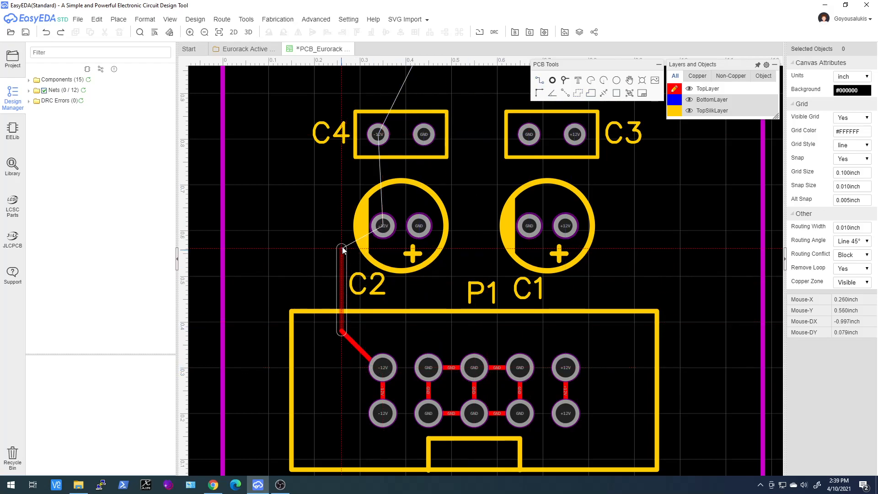
click(343, 244)
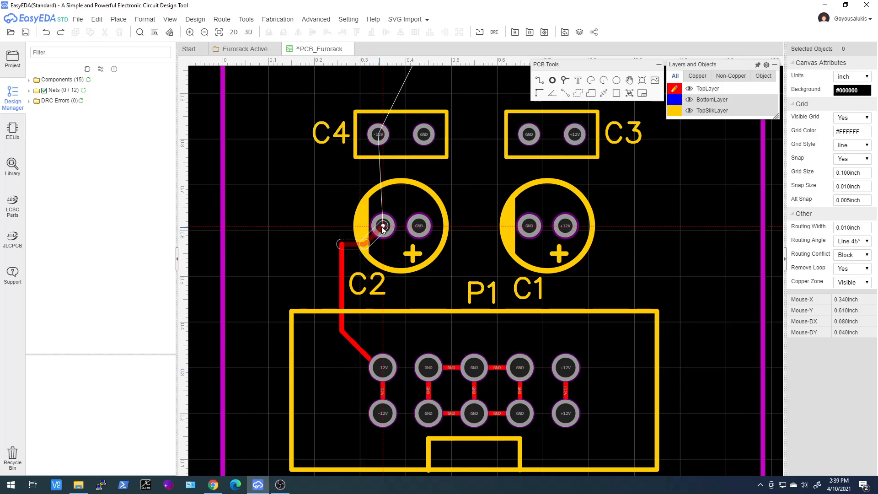
click(383, 225)
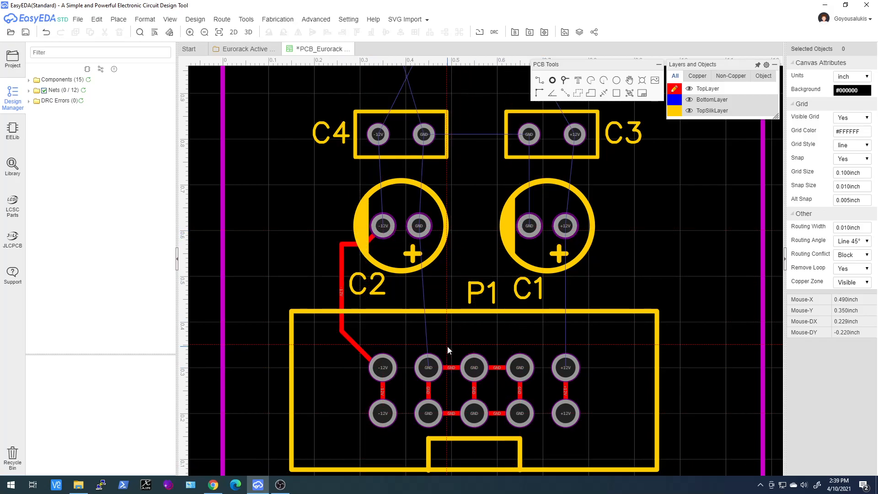
click(340, 277)
key(Delete)
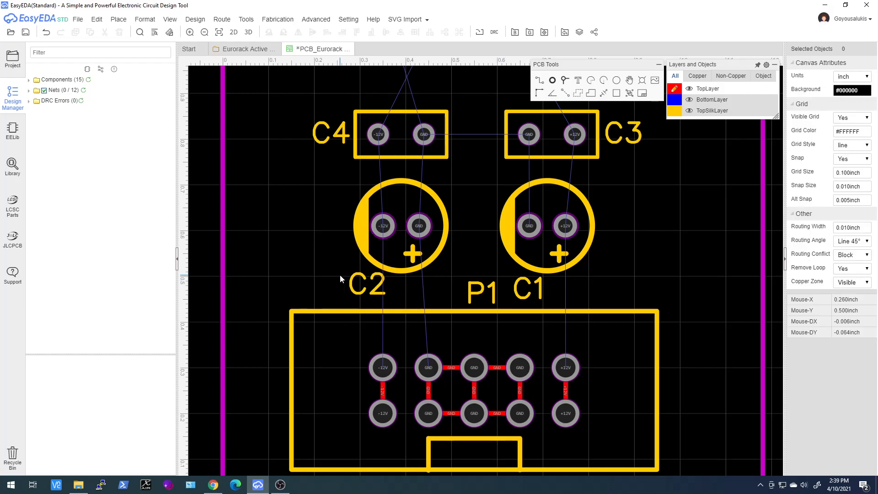
Route a straight -12V track and a GND track from P1's upper row to the matching pads of C2.
click(540, 81)
click(383, 367)
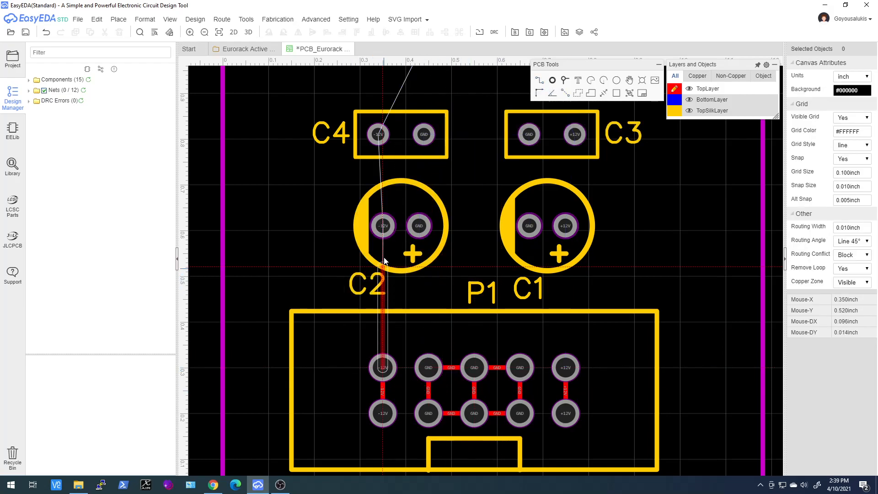
click(383, 225)
click(429, 365)
click(424, 224)
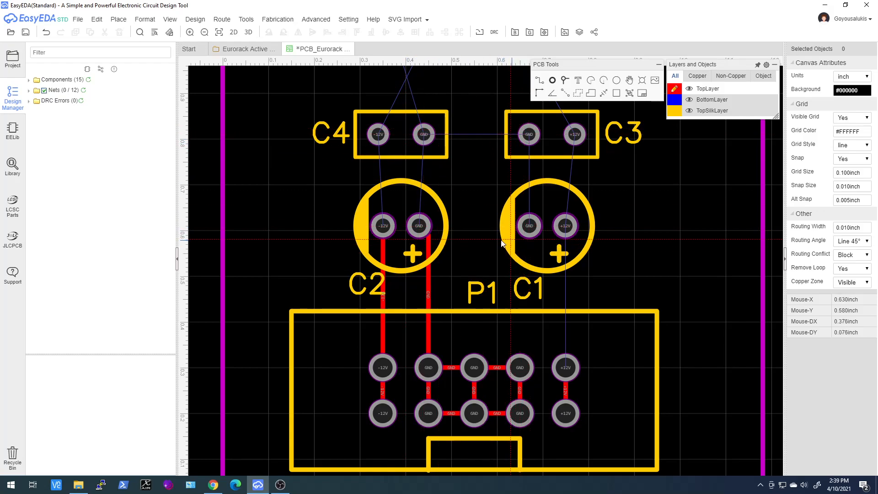
Route GND tracks from C2 to C4 and from C4 across to C3.
click(418, 227)
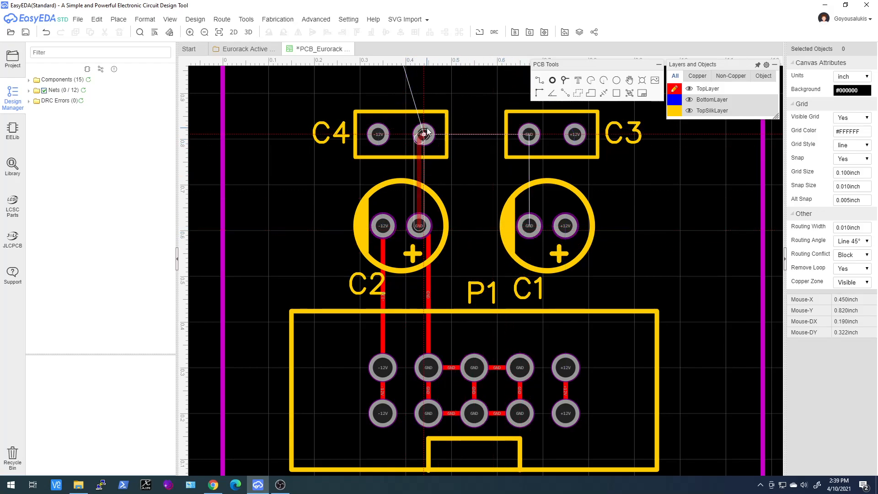
click(425, 134)
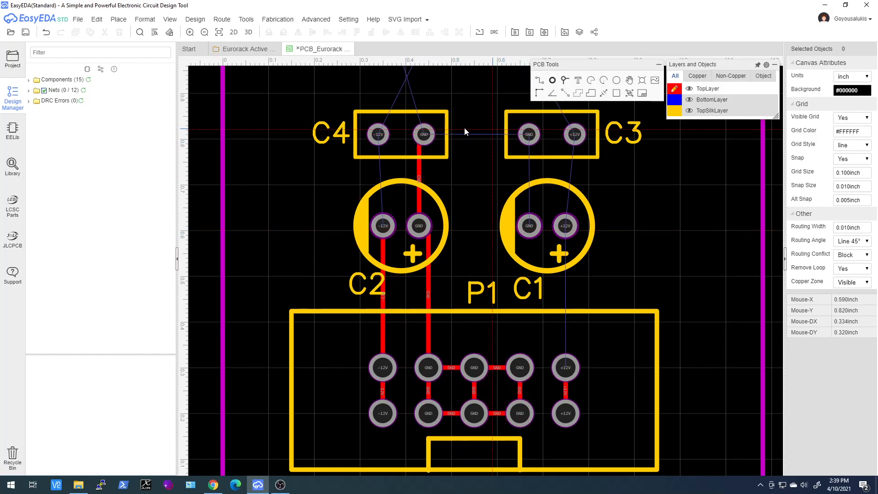
click(528, 134)
Try a GND track between C3 and C1 and delete it.
double_click(529, 225)
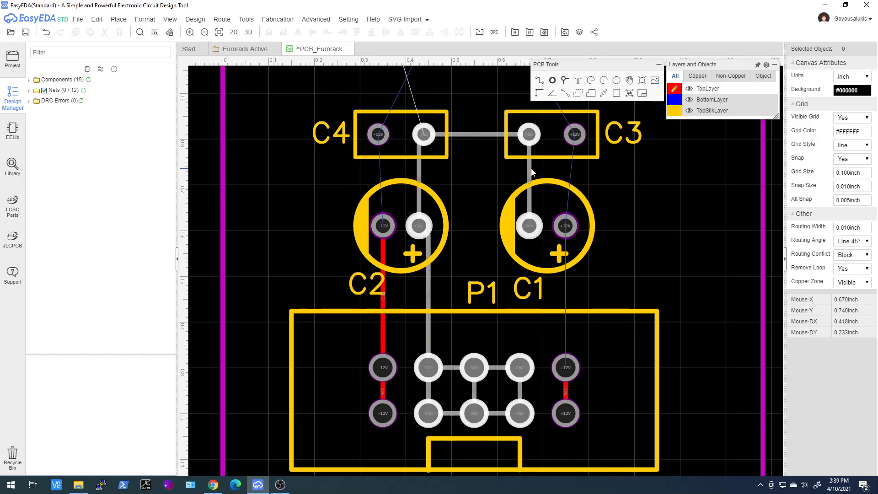
click(530, 169)
key(Delete)
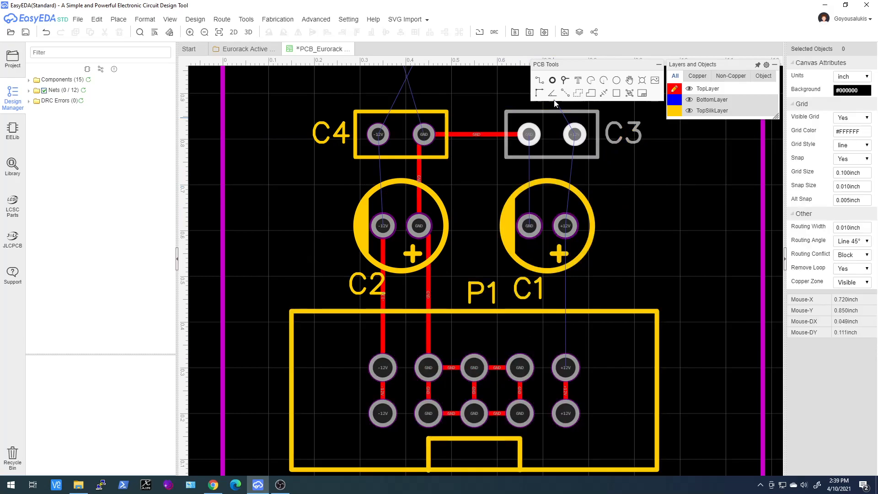
Route a GND track and a +12V track from P1 to the matching pads of C1.
click(539, 81)
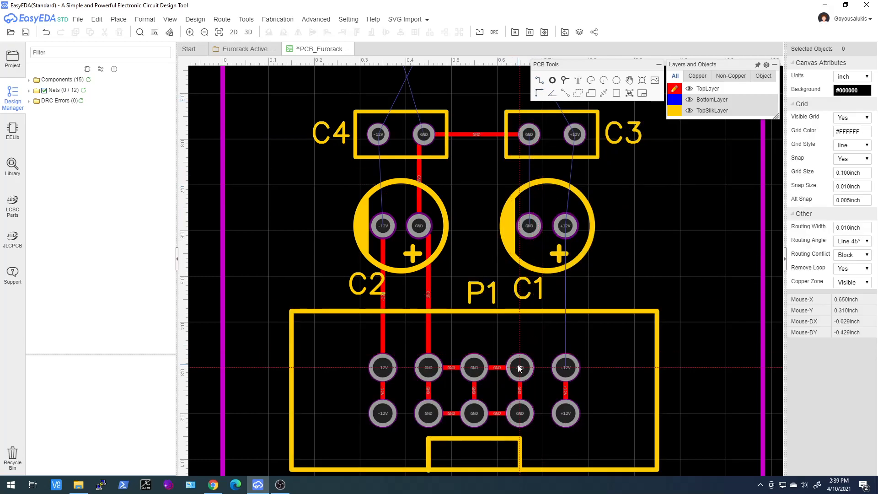
click(519, 367)
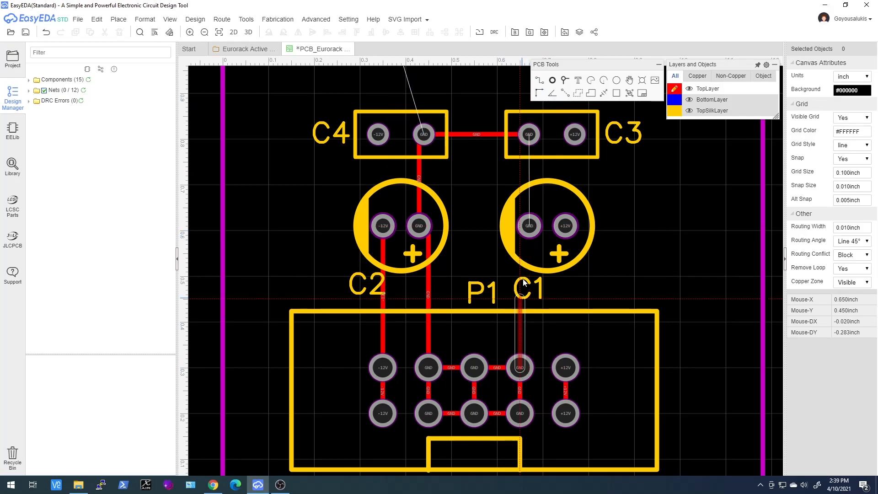
click(527, 229)
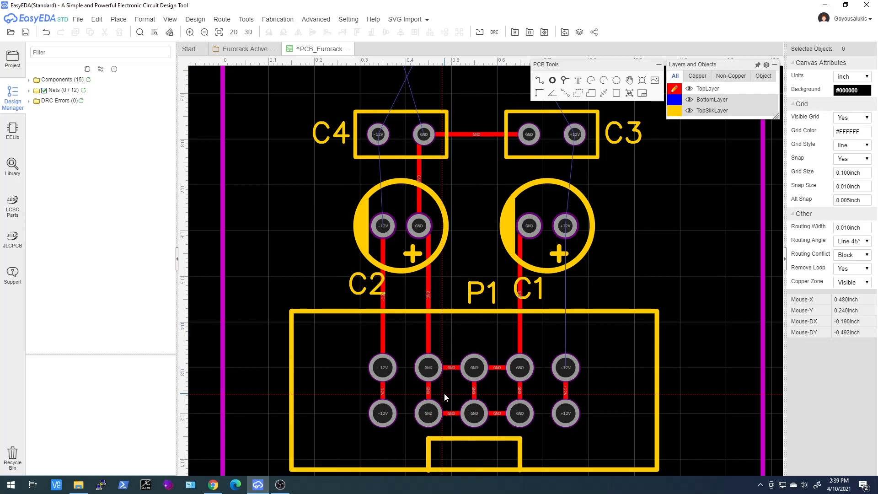
scroll(445, 397, down, 1)
click(540, 410)
click(536, 265)
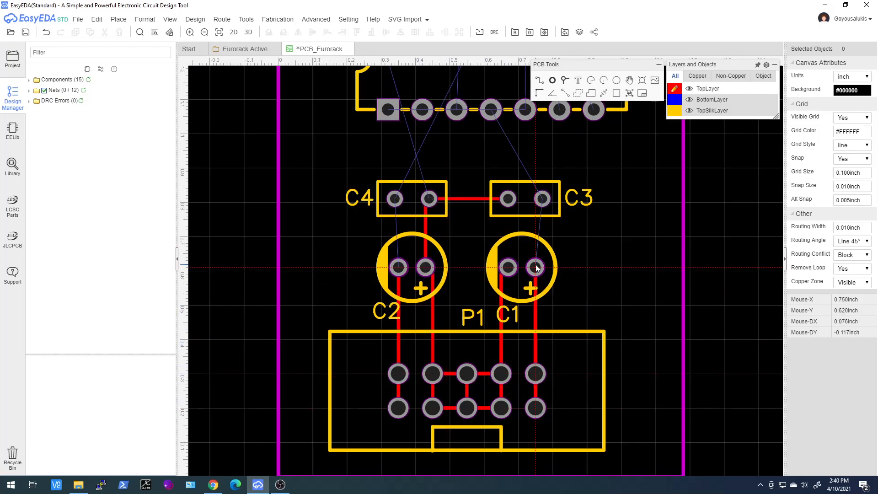
Route a +12V track from C1 to C3 and a -12V track from C2 to C4.
click(536, 268)
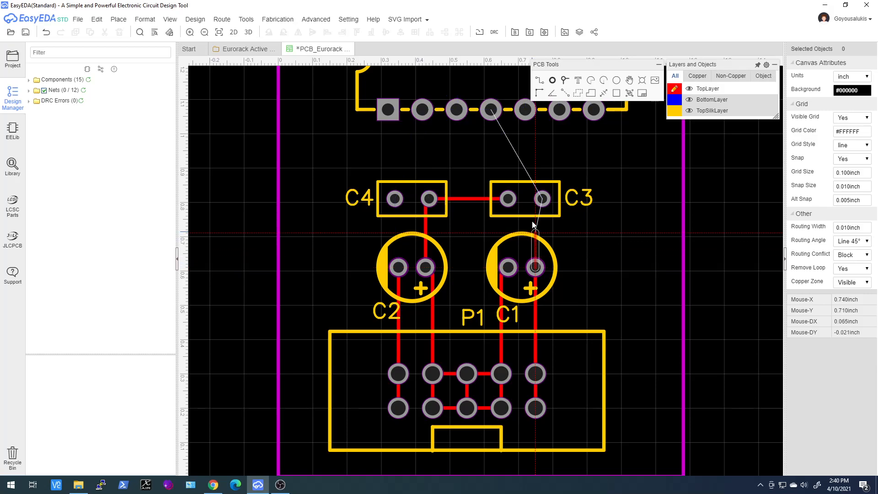
click(542, 199)
click(398, 268)
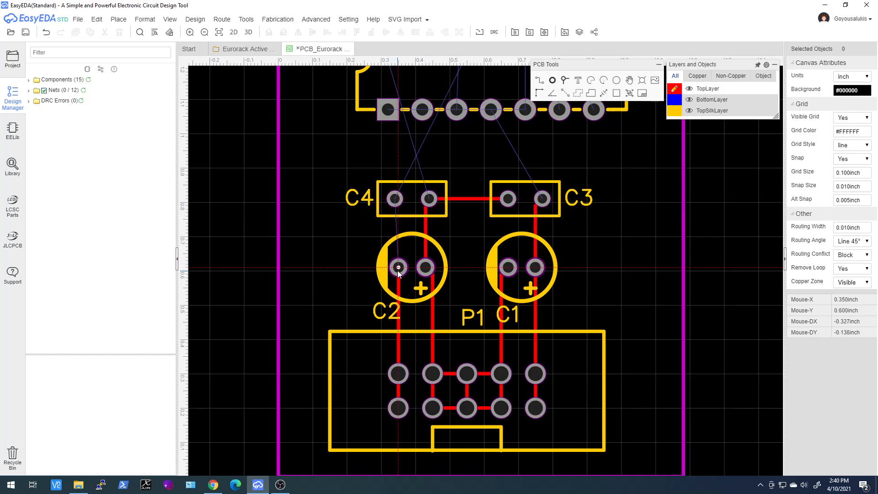
click(395, 198)
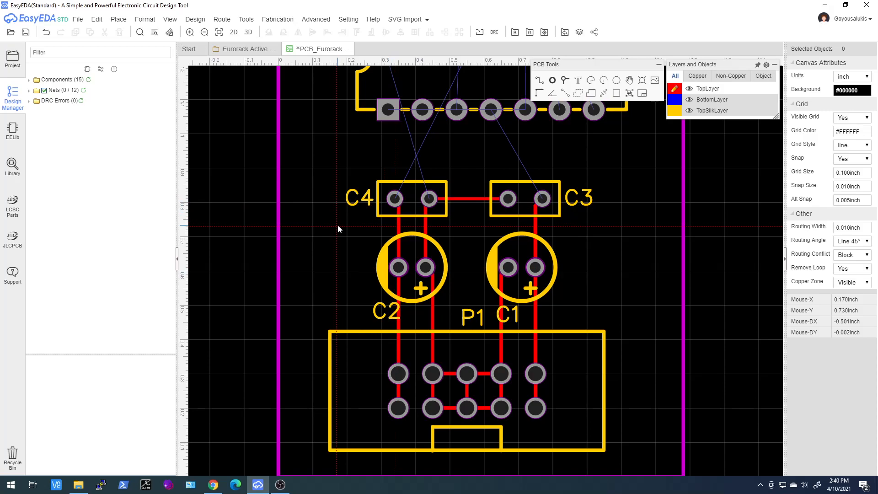
Examine U1's supply pads and the ratlines running between U1 and capacitors C3 and C4.
scroll(337, 224, down, 4)
scroll(360, 180, up, 5)
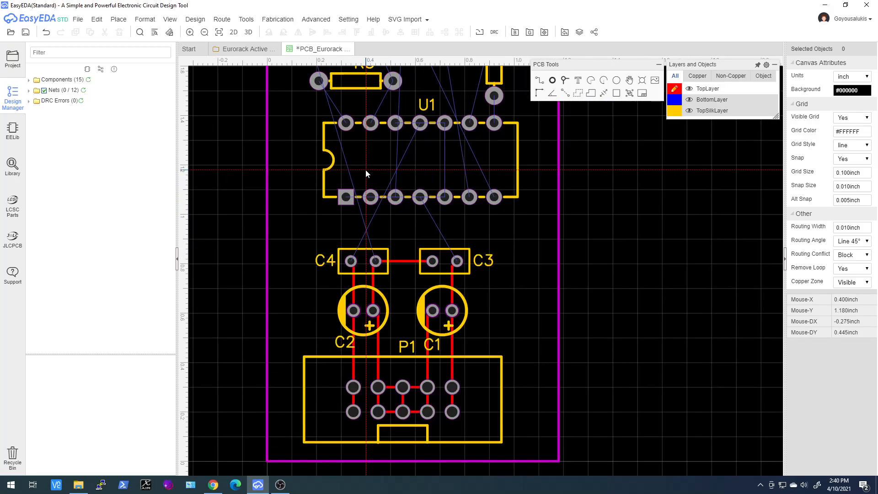
right_drag(345, 246, 287, 358)
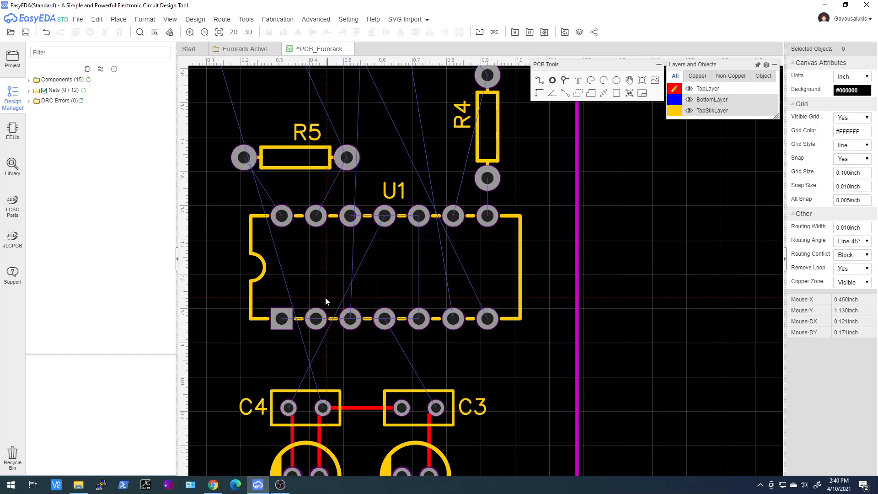
scroll(325, 290, down, 2)
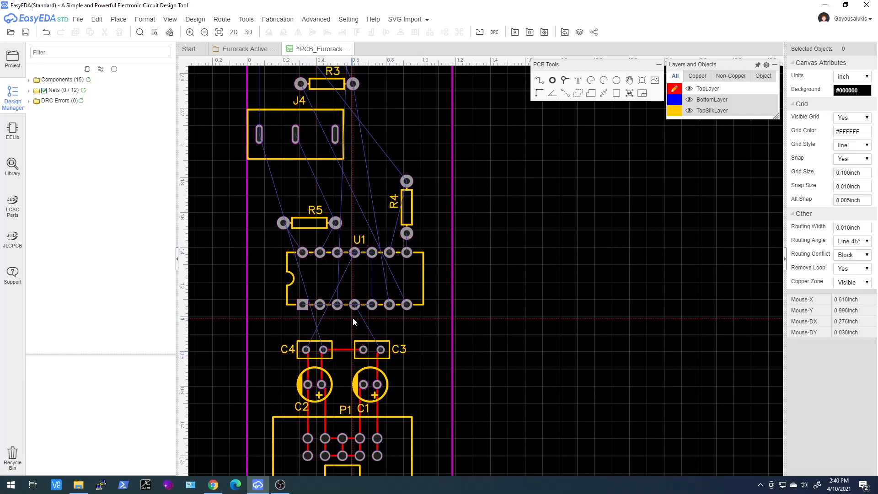
scroll(344, 316, up, 3)
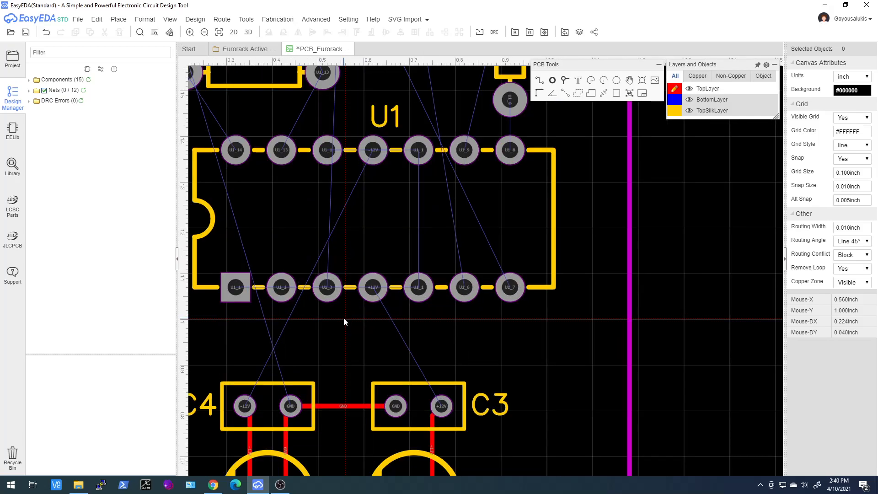
scroll(368, 290, up, 3)
scroll(389, 282, down, 3)
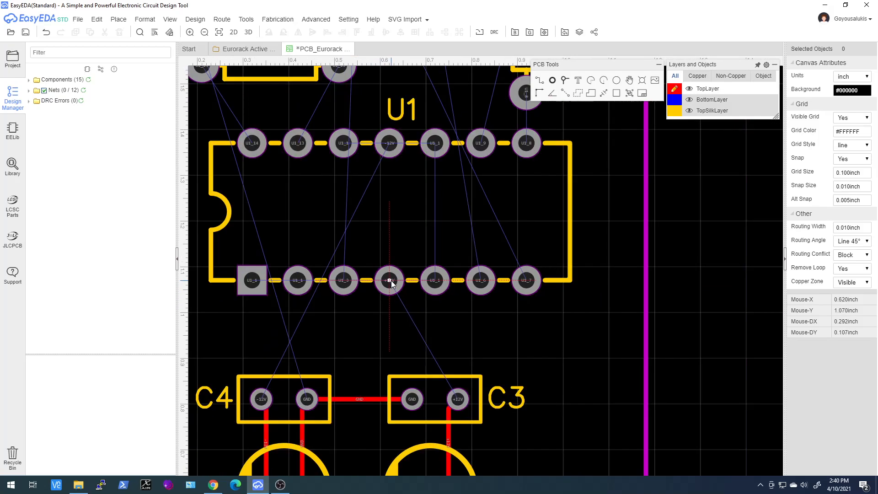
scroll(390, 280, down, 1)
scroll(389, 178, up, 3)
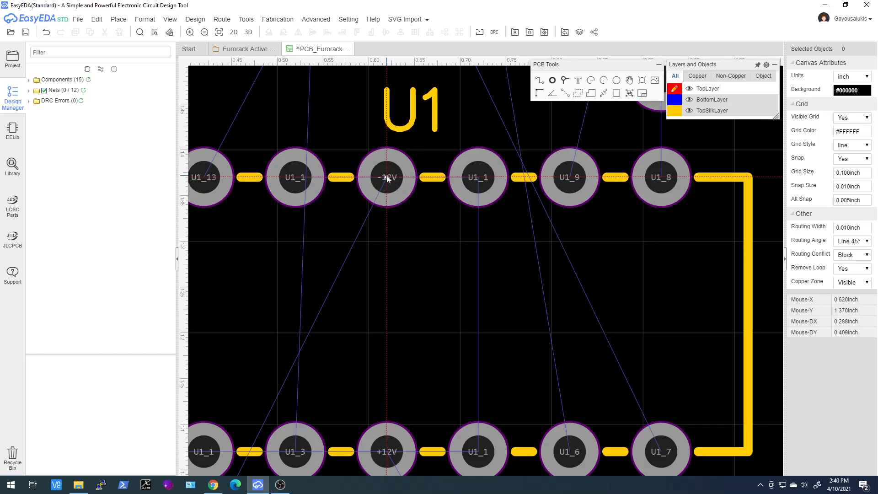
scroll(387, 178, down, 3)
scroll(421, 308, down, 1)
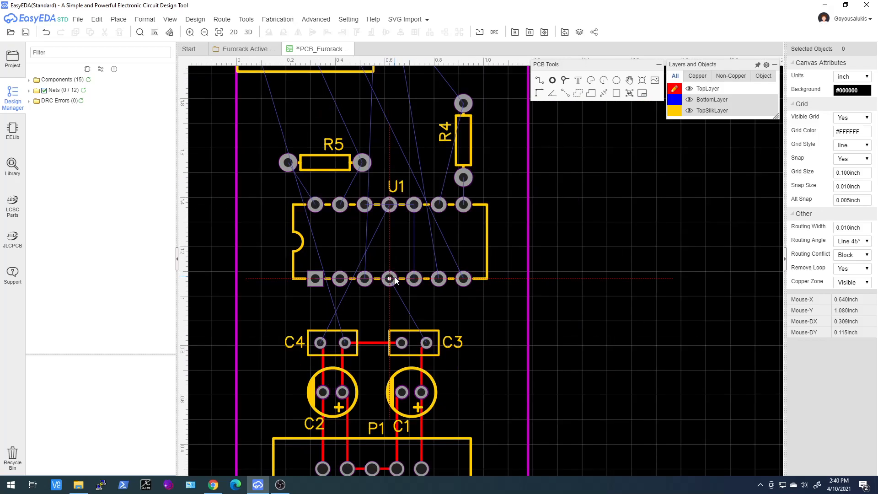
Try a bent +12V track from C3 towards U1 and delete it.
click(426, 342)
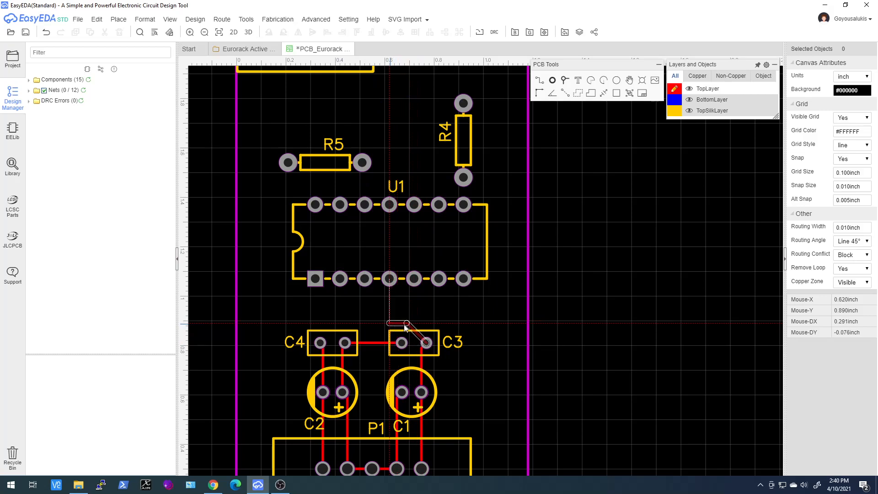
scroll(400, 344, up, 5)
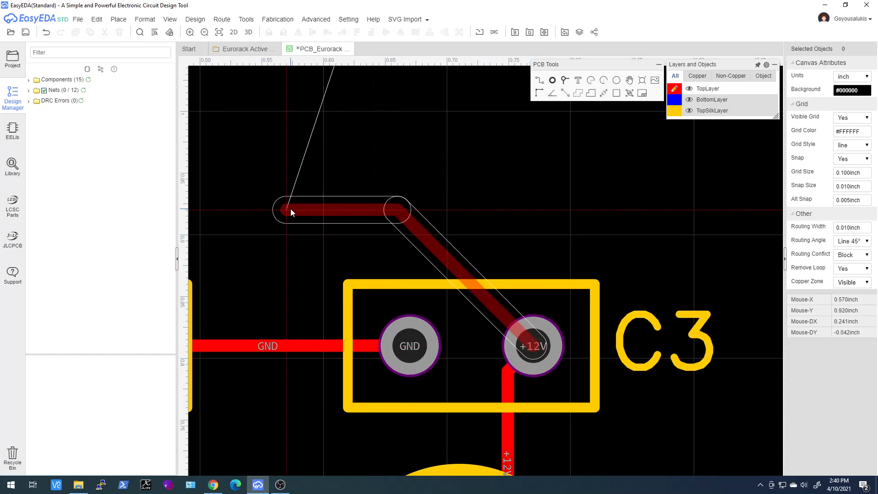
click(288, 209)
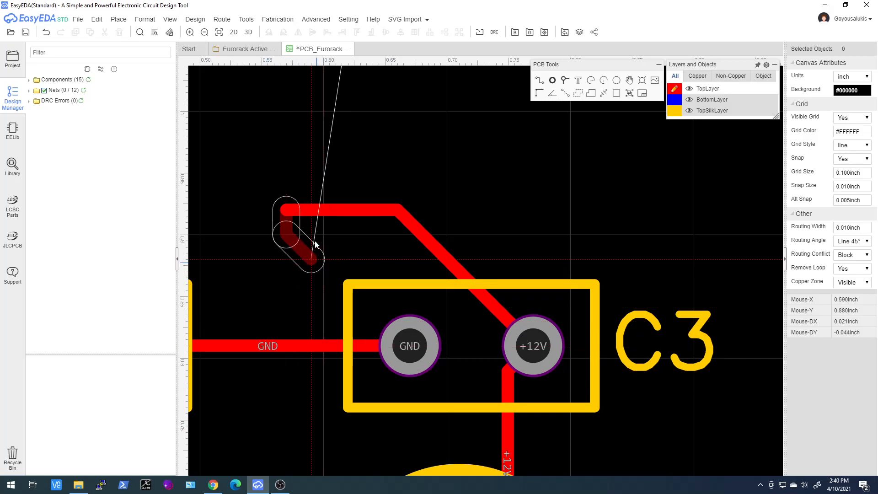
key(Escape)
click(374, 211)
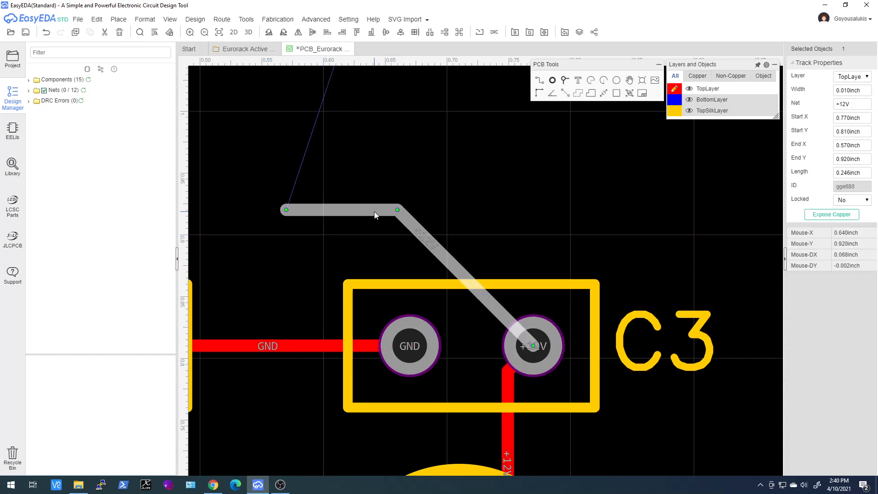
key(Delete)
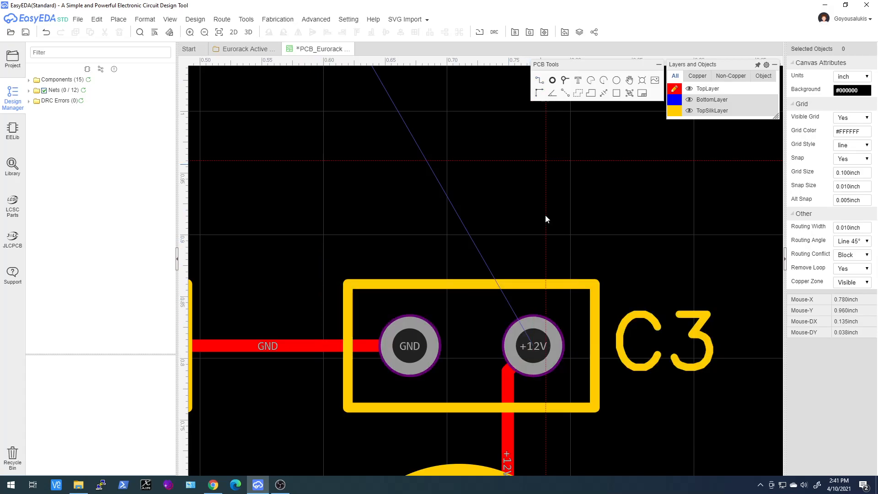
Route a +12V track from C3 with a 45° bend up to U1's +12V pad.
click(534, 343)
scroll(418, 206, down, 5)
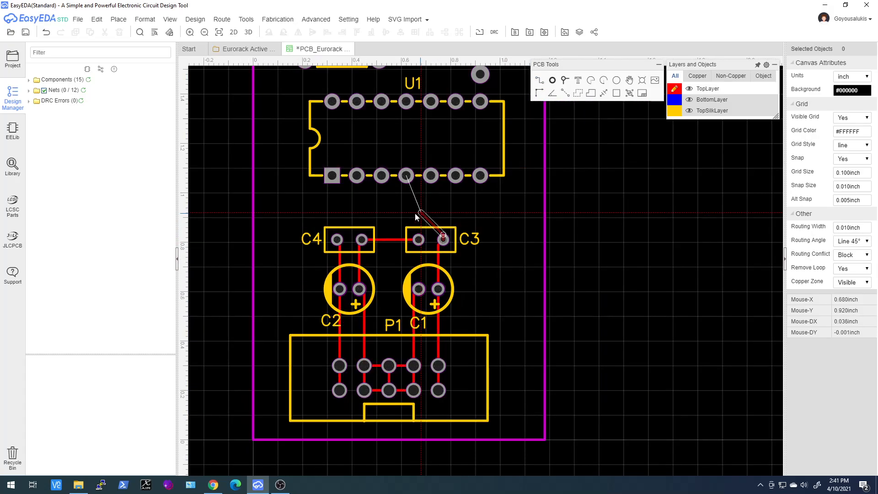
click(406, 210)
click(406, 177)
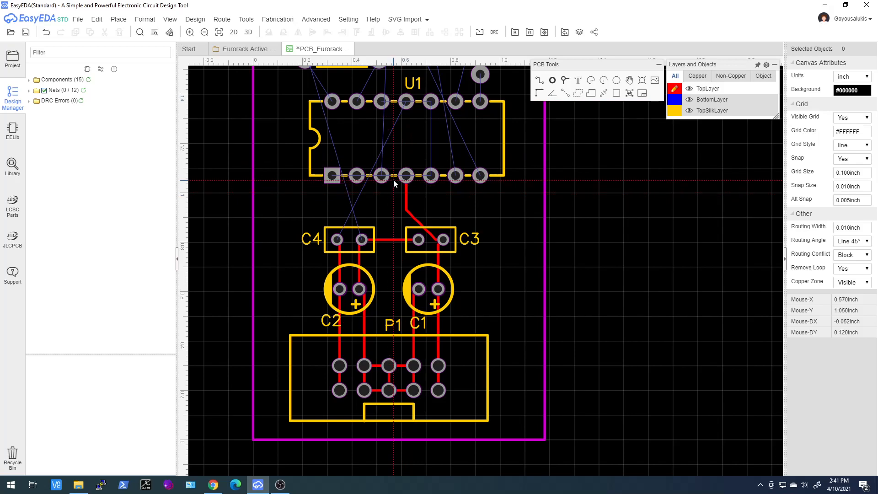
scroll(393, 180, up, 5)
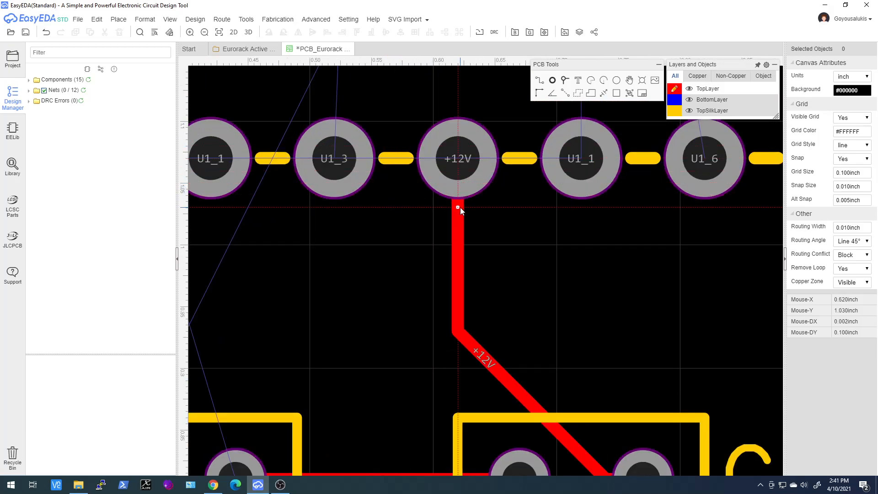
scroll(395, 180, down, 3)
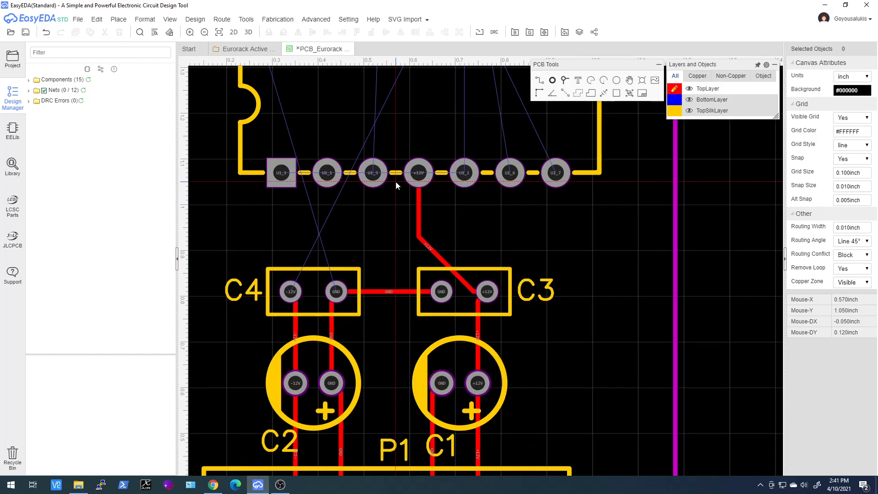
Route a -12V track from U1's -12V pad across the chip body and around its notched end to C4's -12V pad.
scroll(396, 182, down, 2)
click(409, 103)
click(408, 126)
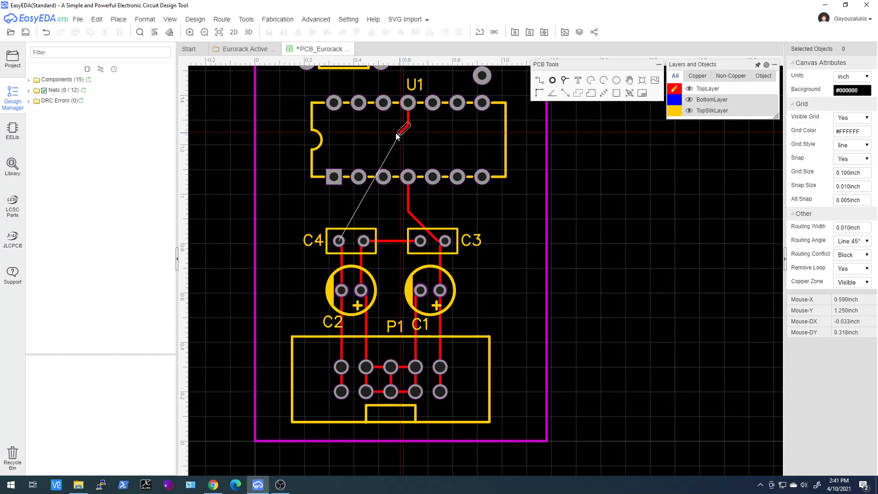
click(324, 132)
click(301, 154)
click(313, 220)
click(338, 242)
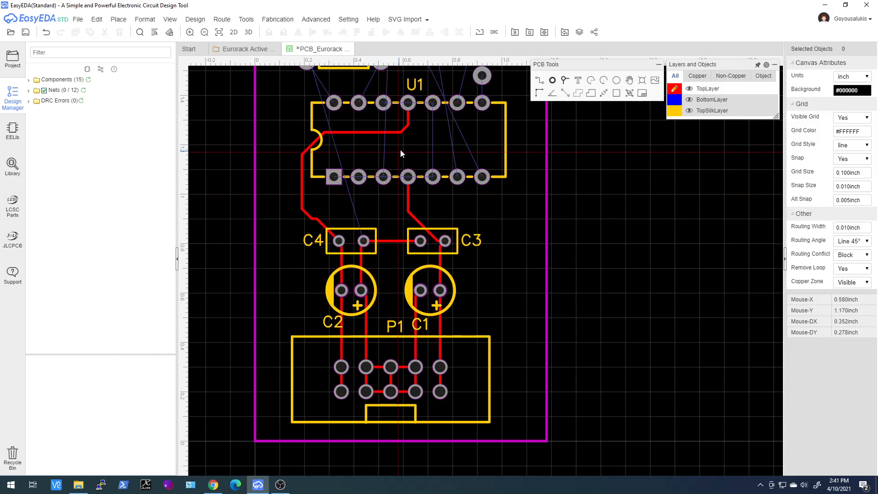
Expand the PCB's net list and refresh its routing status.
click(29, 91)
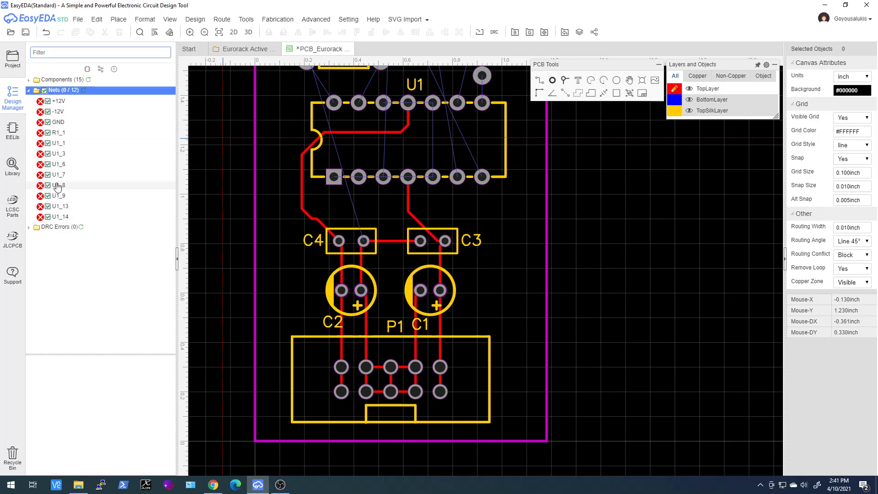
click(85, 93)
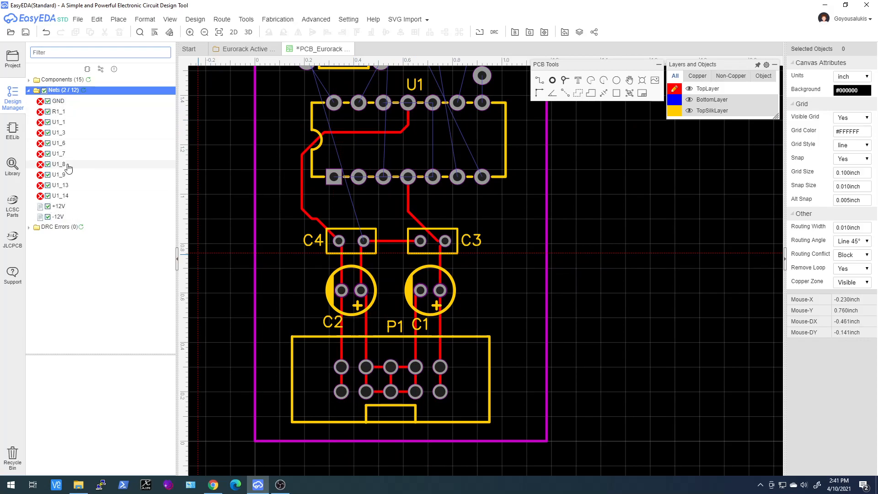
Route a short U1_1 track from U1's square pad to the adjacent U1_1 pad.
scroll(263, 237, down, 2)
scroll(270, 191, up, 4)
scroll(401, 340, up, 2)
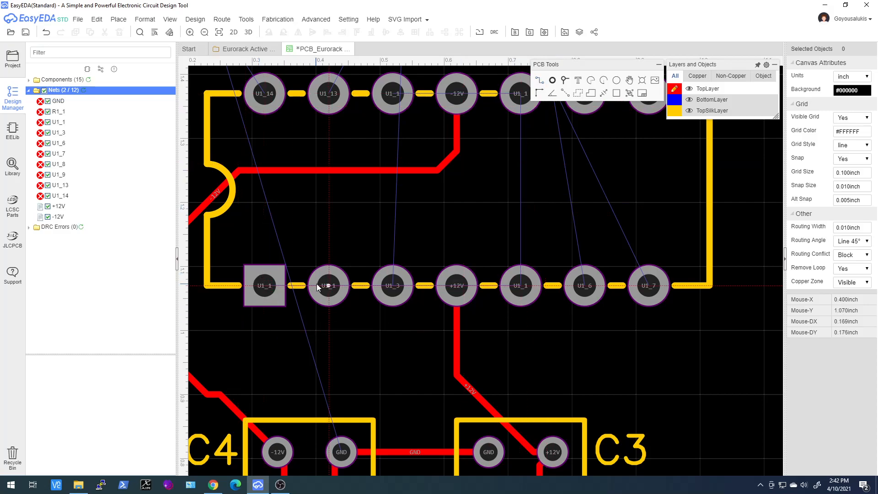
click(264, 286)
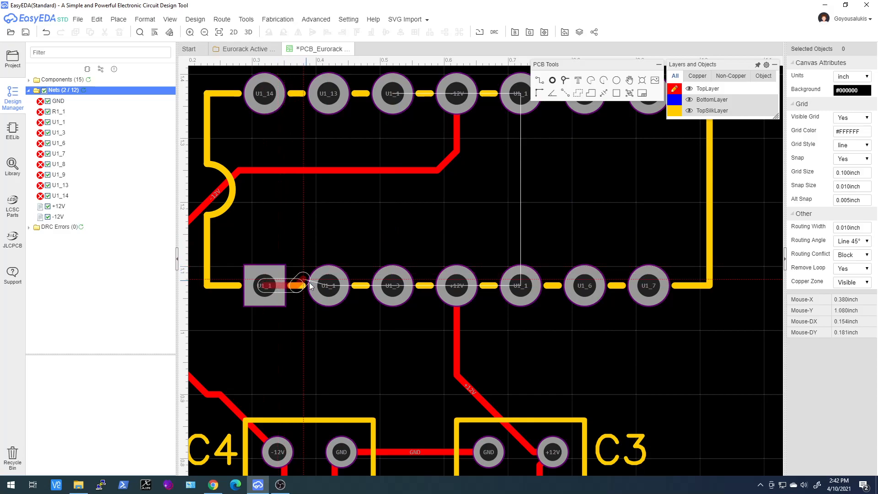
click(329, 285)
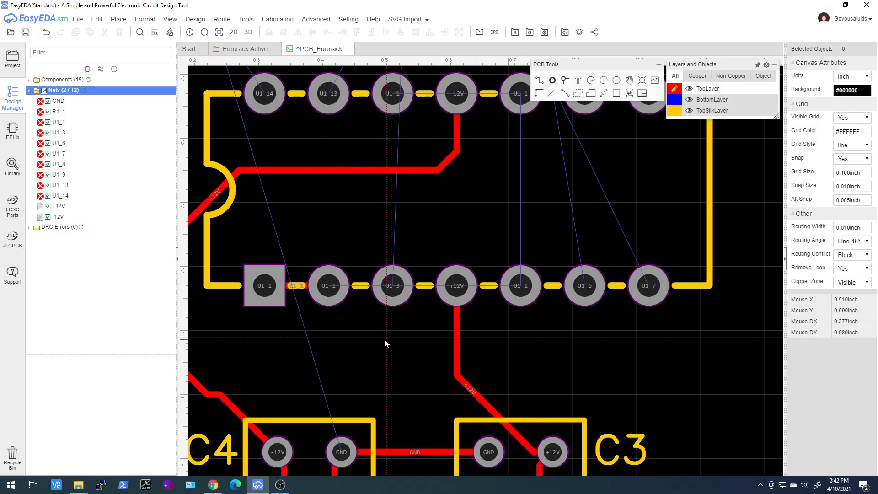
Route a U1_1 track from U1's second pad, arching inside the chip outline over U1_3 and +12V, to the fifth pad in the same row.
click(333, 289)
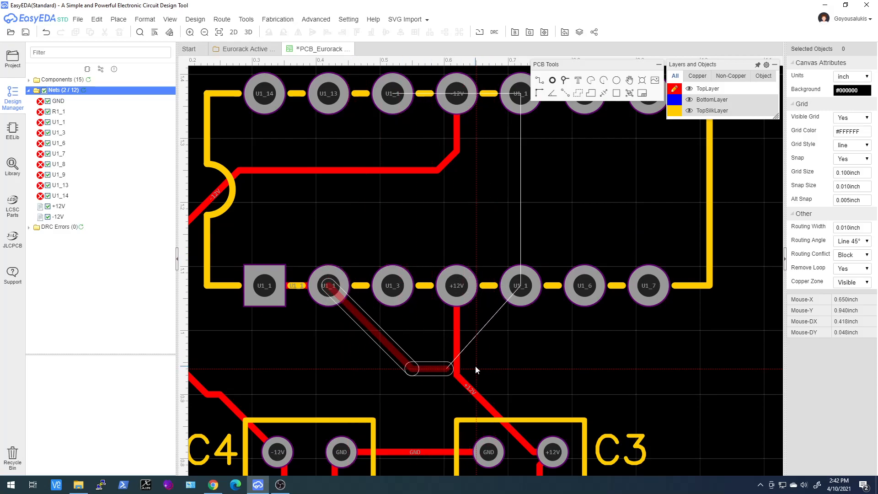
click(353, 236)
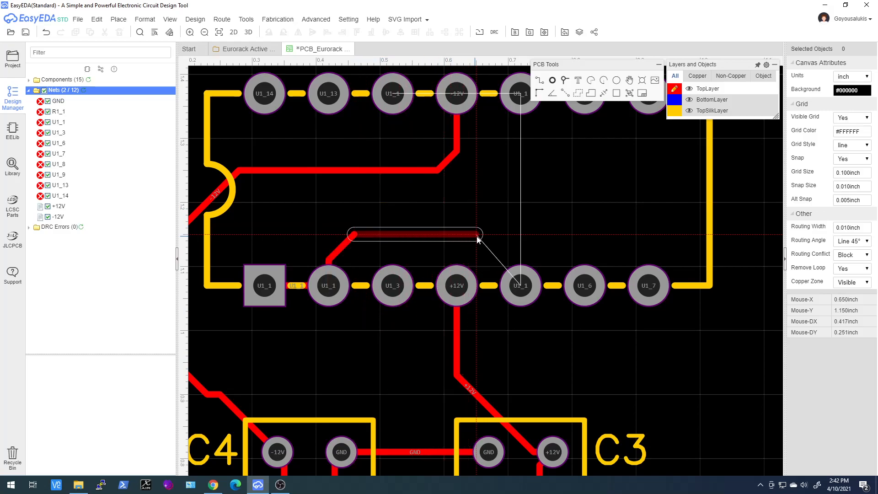
click(481, 237)
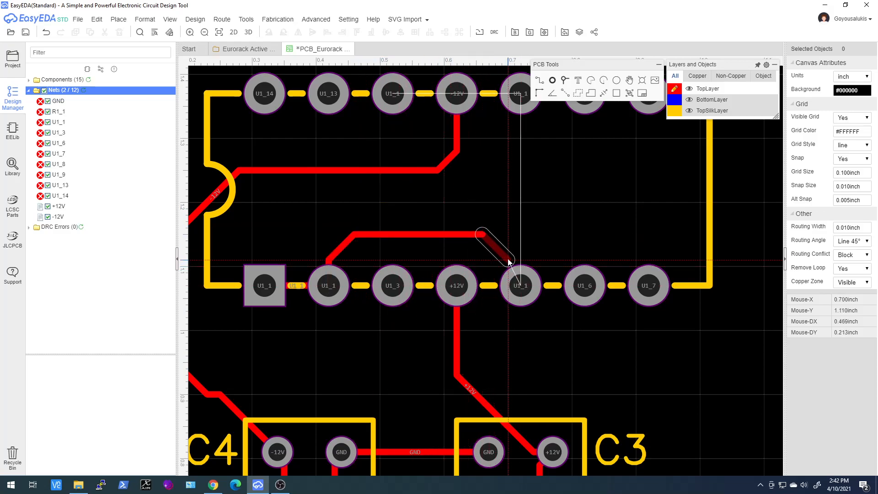
click(508, 260)
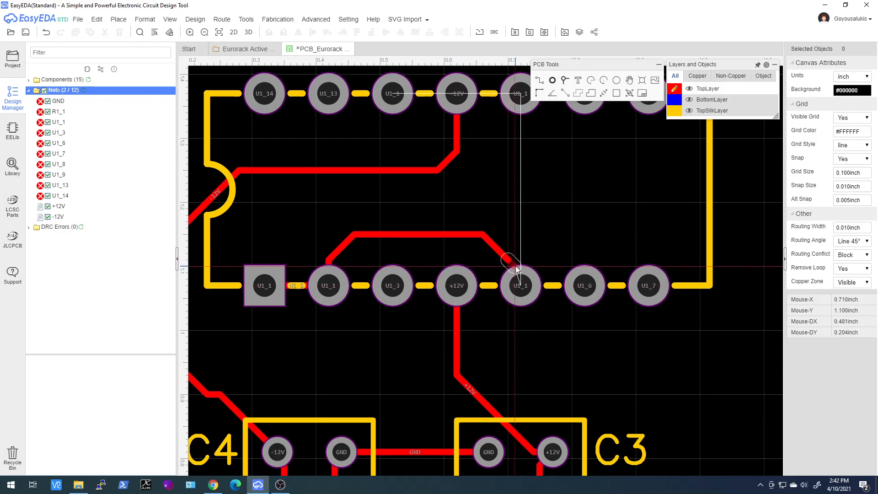
click(520, 284)
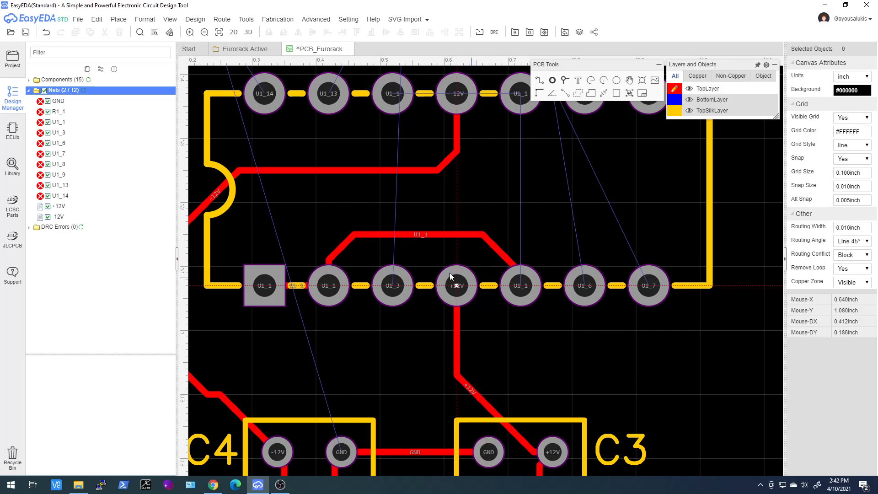
Try a straight U1_1 track between U1's two facing U1_1 pads and delete it.
scroll(408, 263, down, 4)
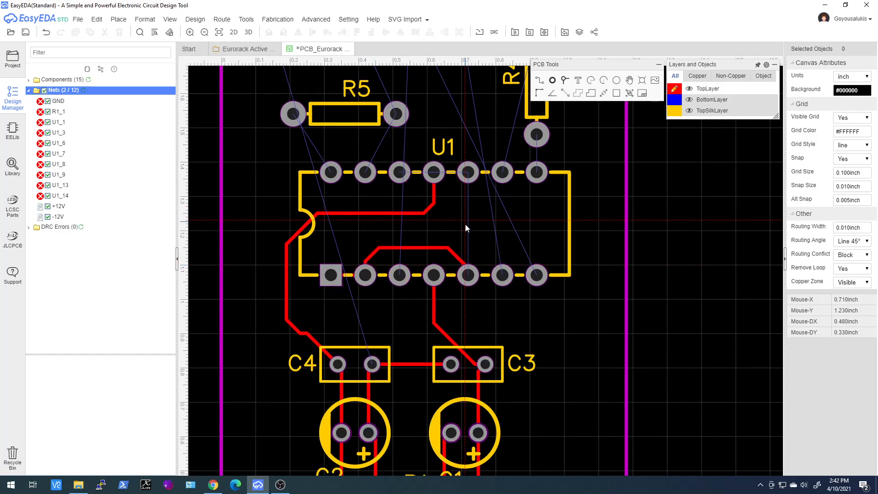
scroll(466, 252, up, 2)
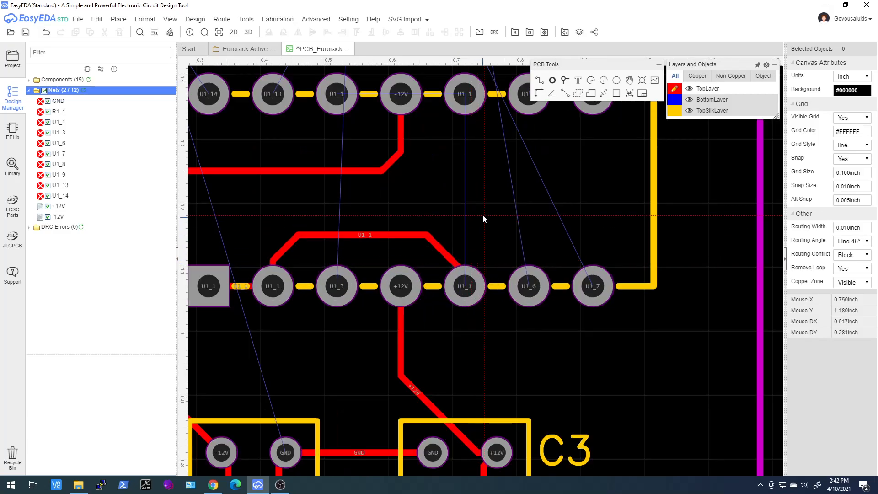
scroll(484, 218, up, 2)
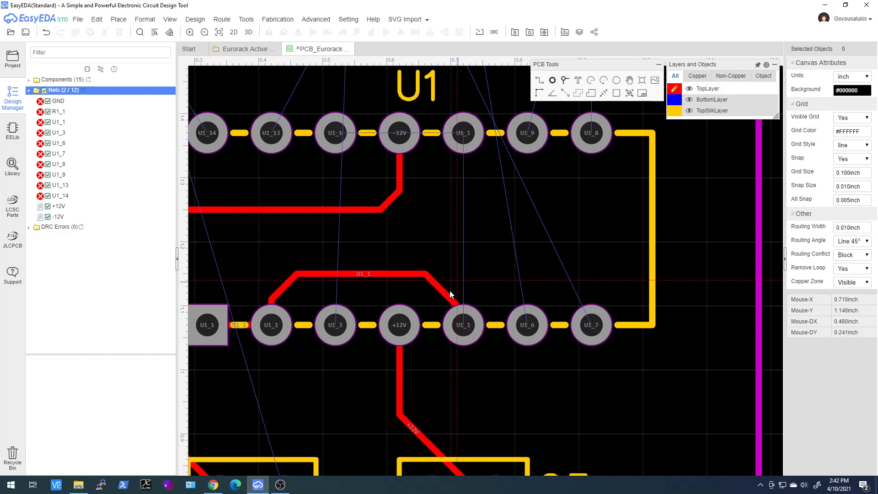
click(460, 136)
click(462, 338)
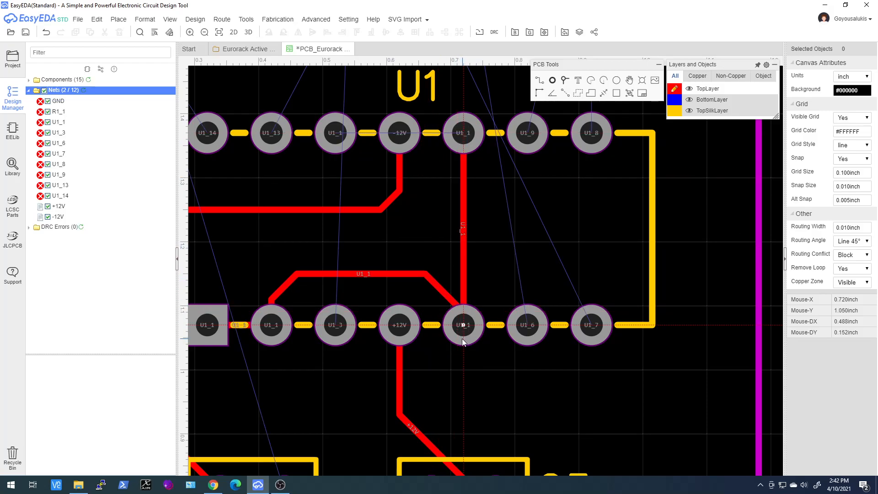
click(462, 245)
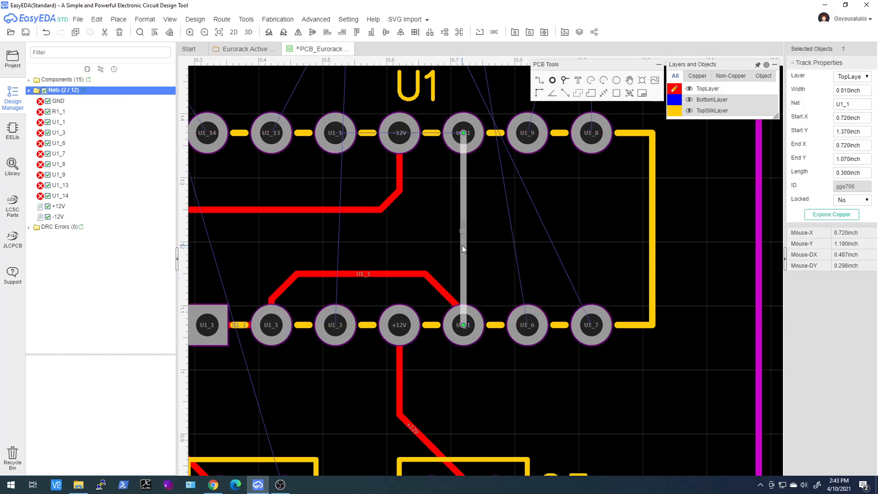
key(Delete)
Route a U1_1 track from the bend in the existing U1_1 track to the U1_1 pad beside -12V in U1's opposite row.
click(539, 80)
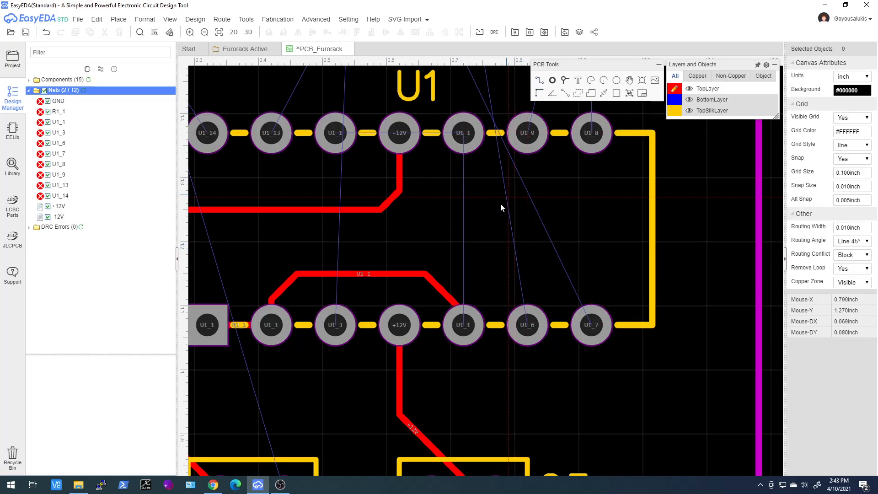
click(424, 274)
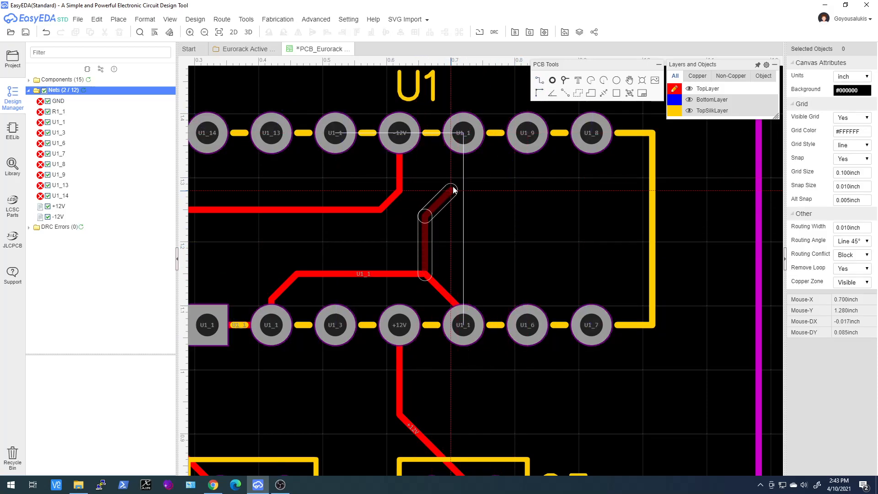
click(458, 135)
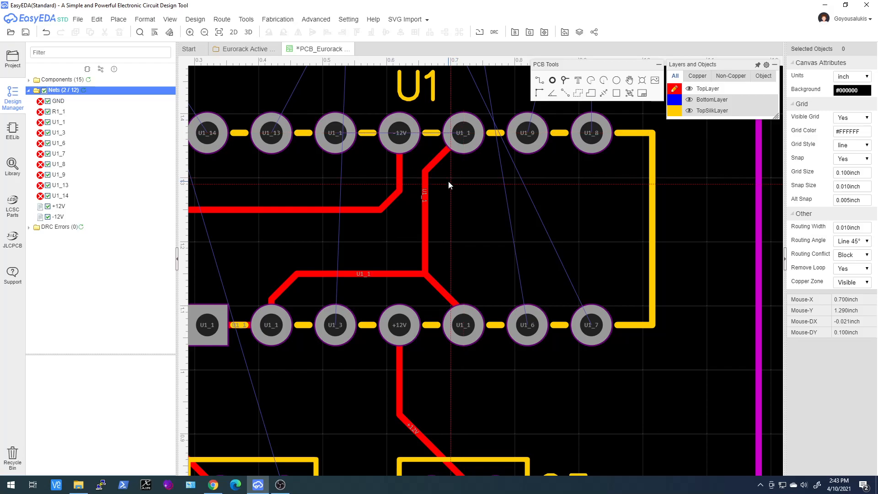
Display resistor R5's name, 100, and place the label inside its outline.
scroll(448, 180, down, 4)
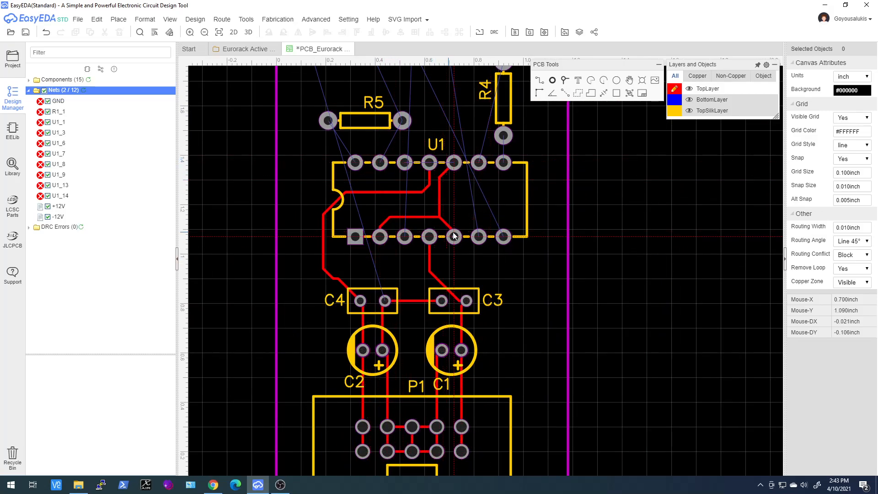
scroll(438, 256, down, 3)
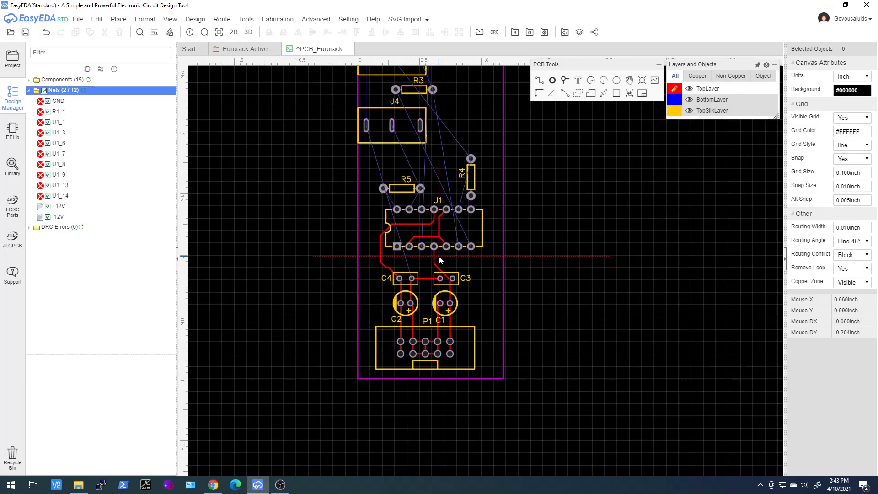
scroll(399, 176, up, 3)
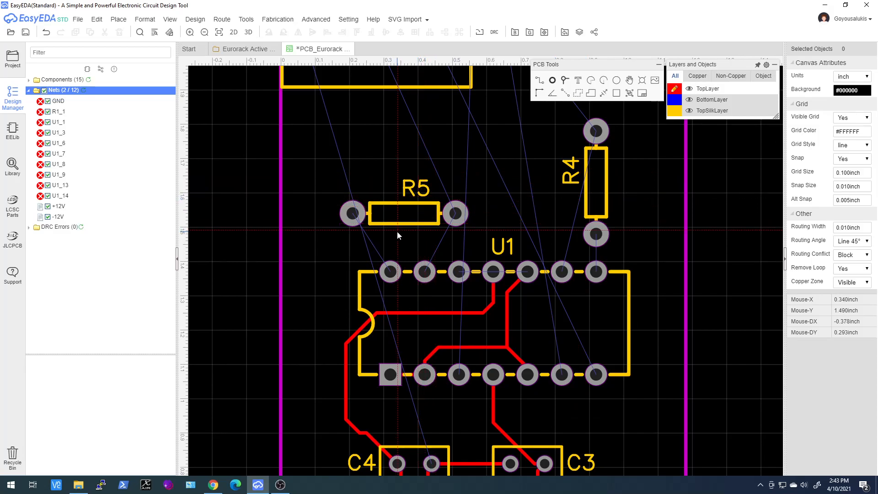
click(408, 203)
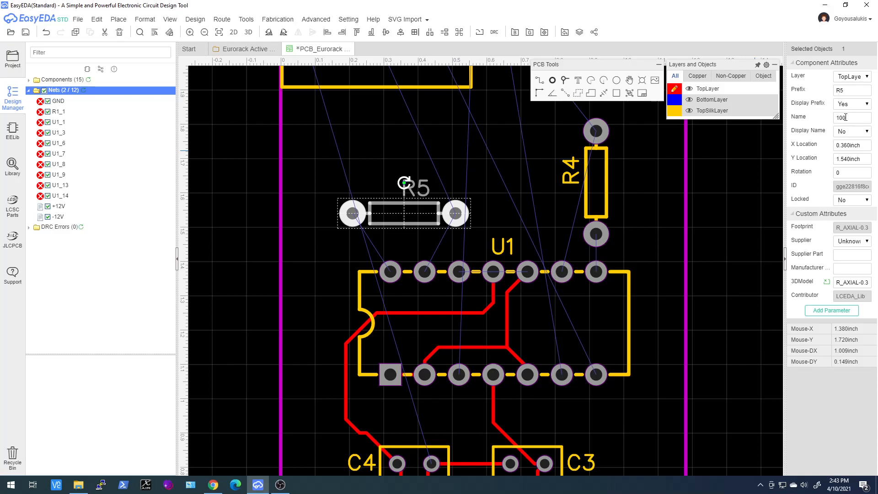
click(851, 134)
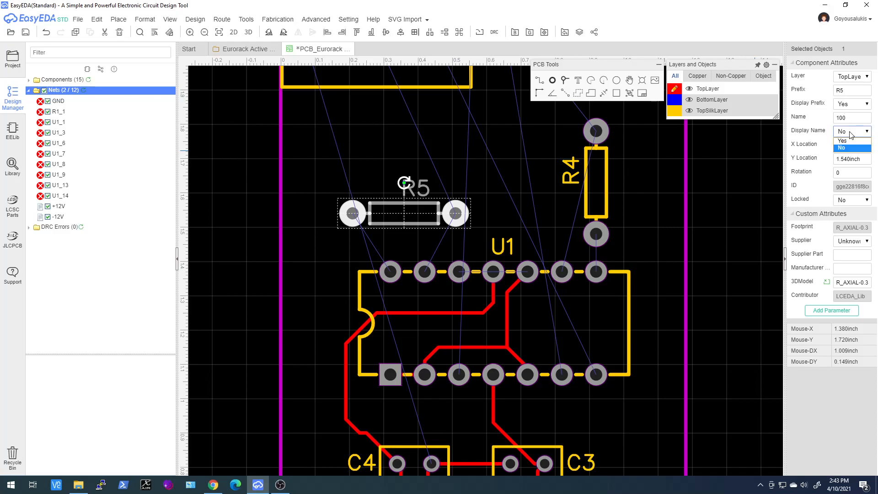
click(848, 142)
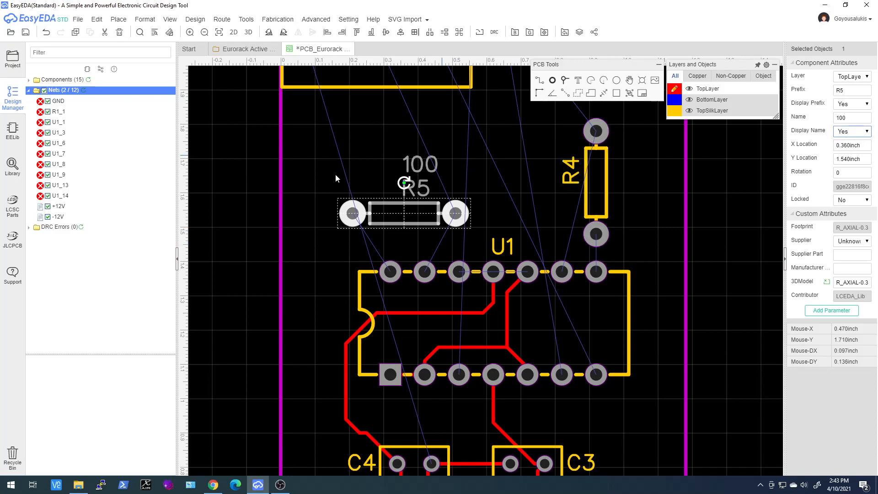
click(415, 170)
drag(416, 170, 396, 191)
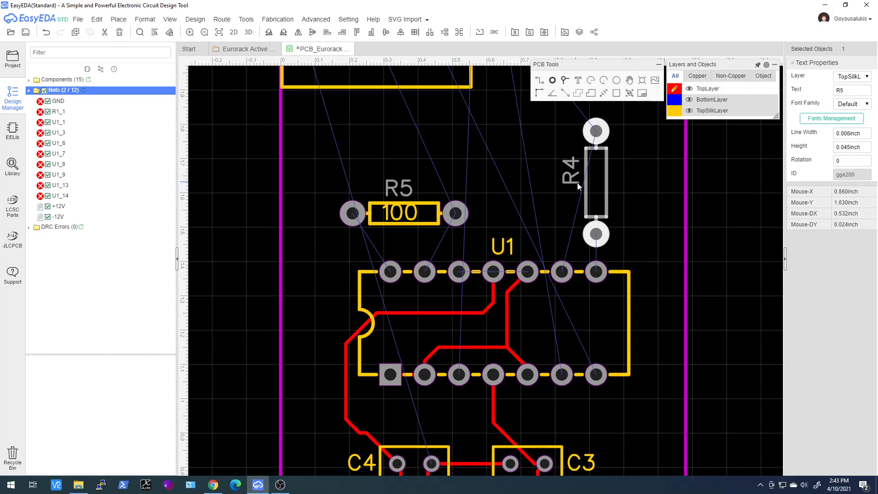
Display resistor R4's name, 100, and place the label inside its outline.
click(588, 193)
click(854, 131)
click(848, 142)
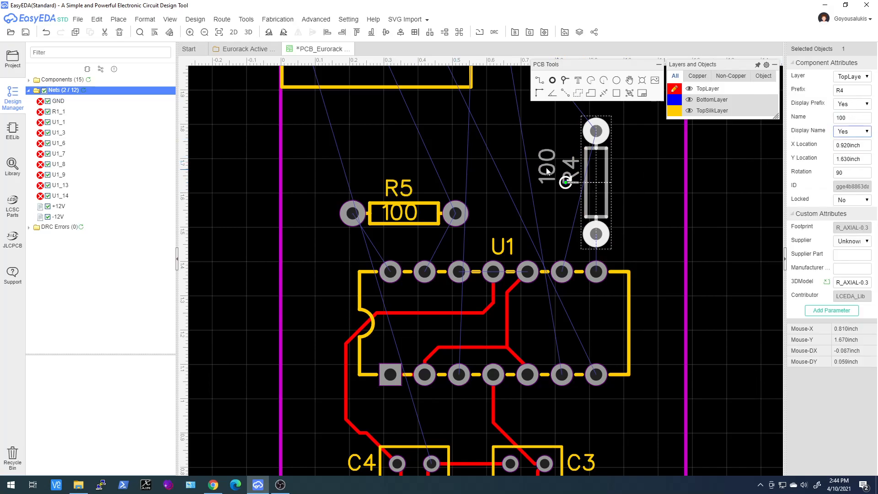
drag(548, 173, 591, 184)
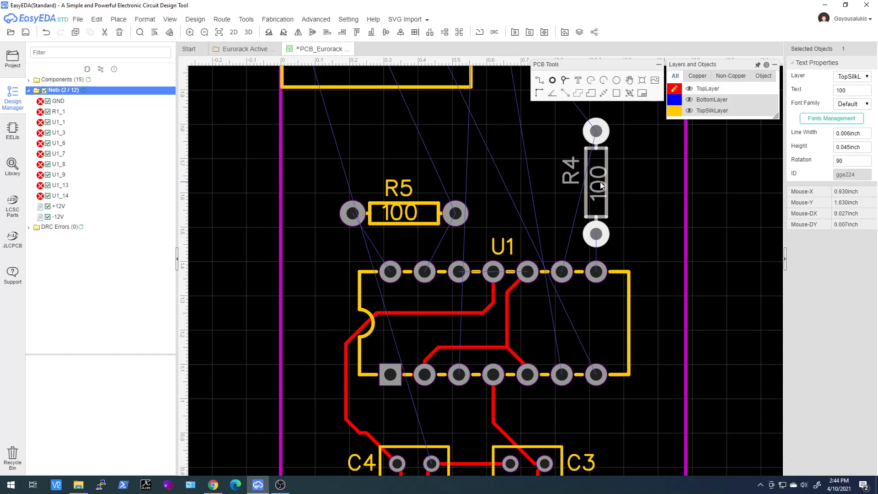
click(631, 181)
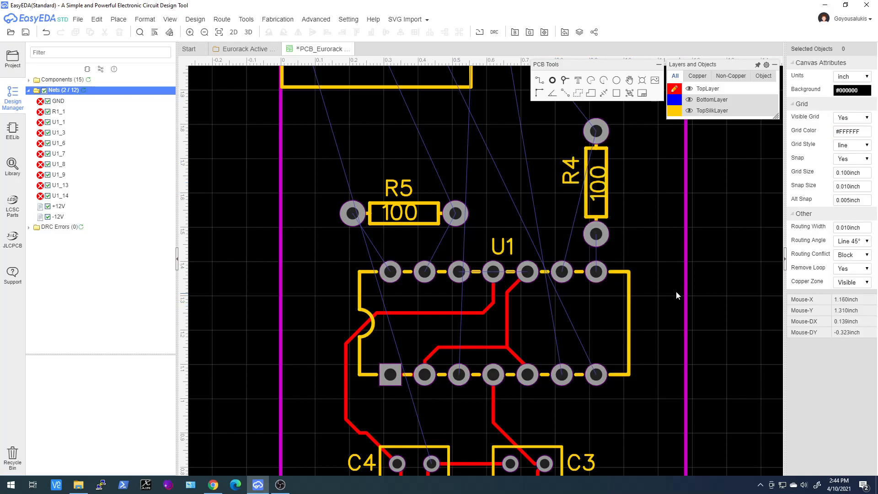
Display U1's name, TL074CN, and place the label inside the chip's outline near the notch.
click(630, 296)
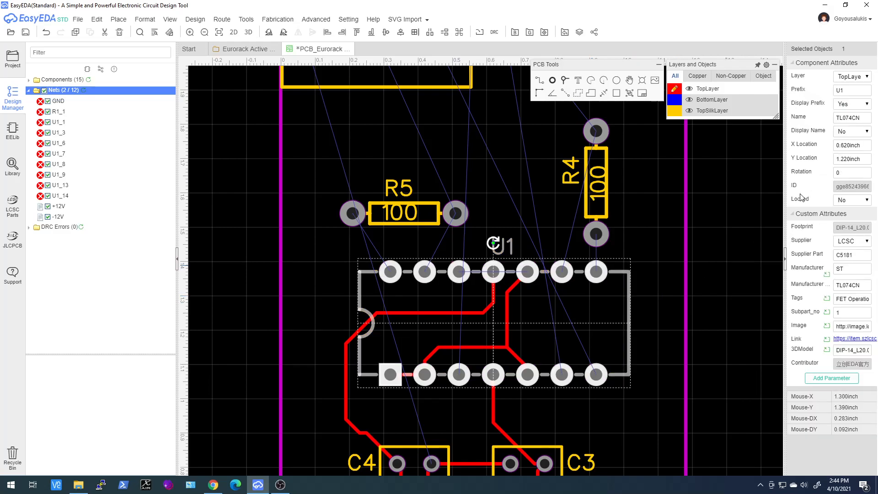
click(847, 132)
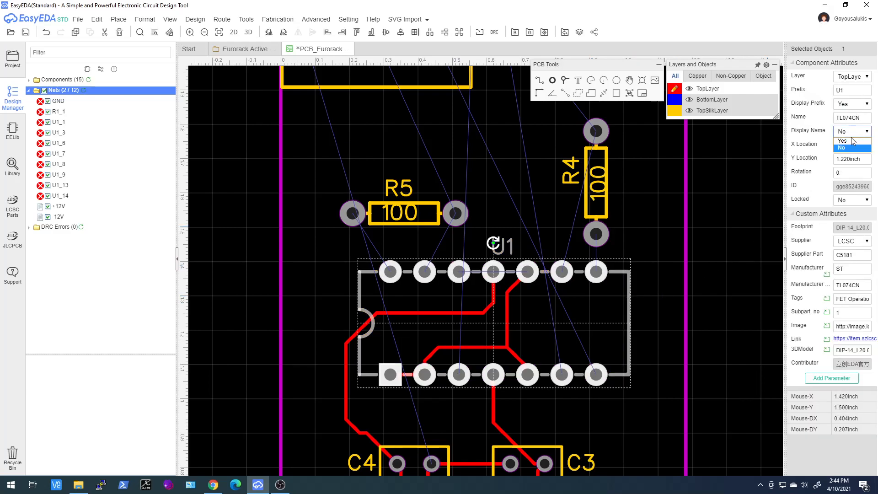
click(844, 141)
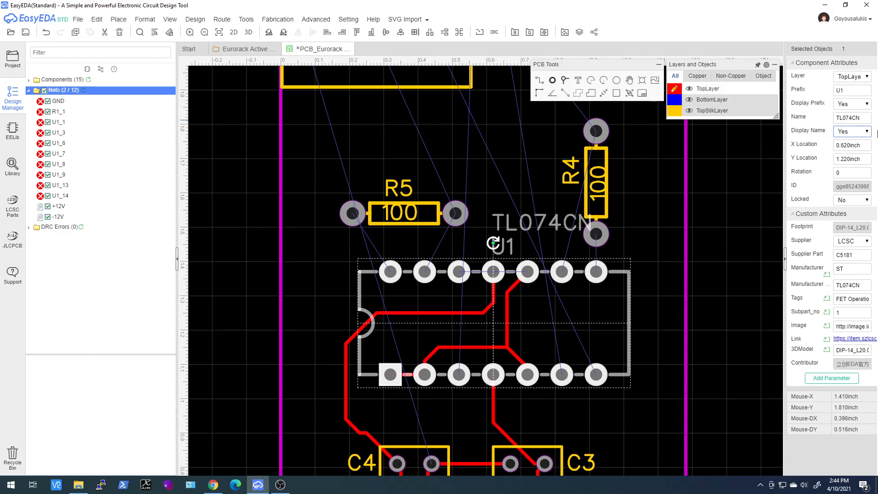
drag(513, 226, 414, 319)
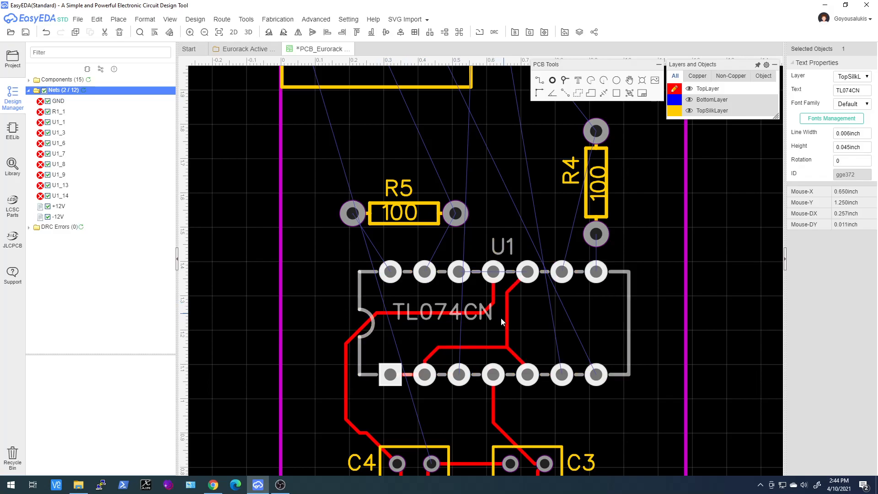
scroll(498, 314, down, 2)
scroll(498, 316, up, 2)
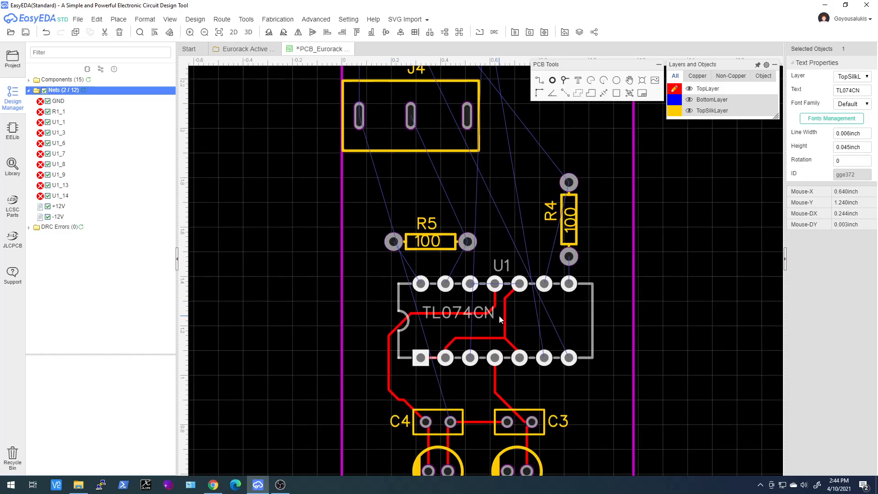
Route top-layer tracks from the two notch-end pads of U1's upper row to R5's two pads.
mouse_move(688, 91)
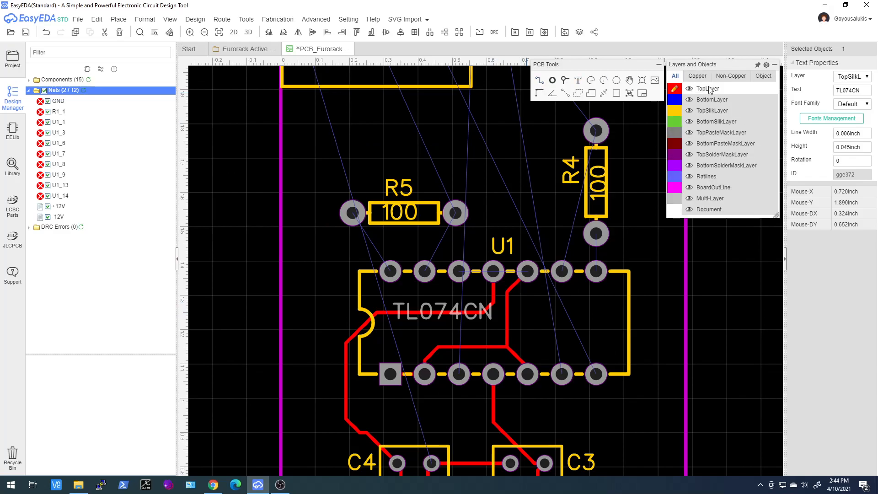
click(540, 81)
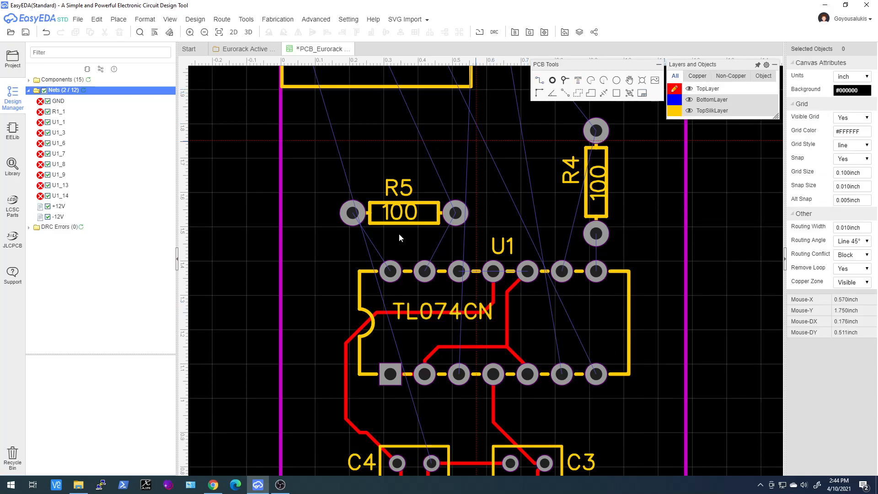
click(391, 270)
click(352, 213)
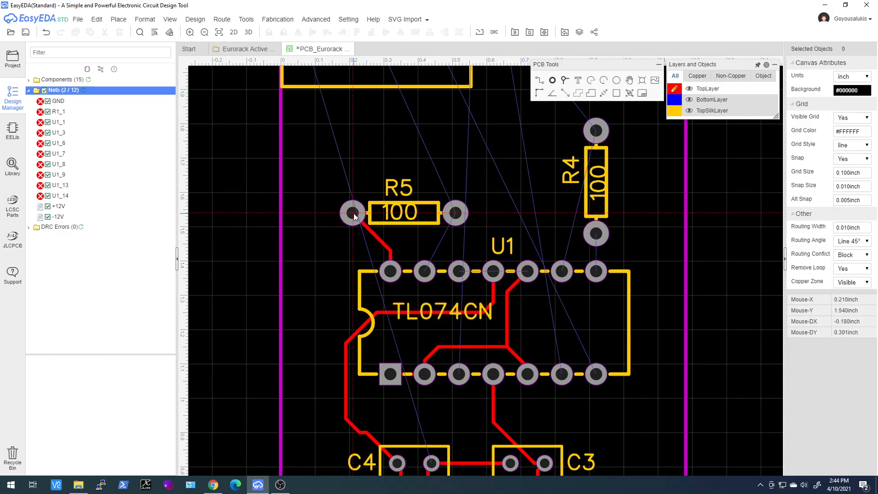
click(425, 270)
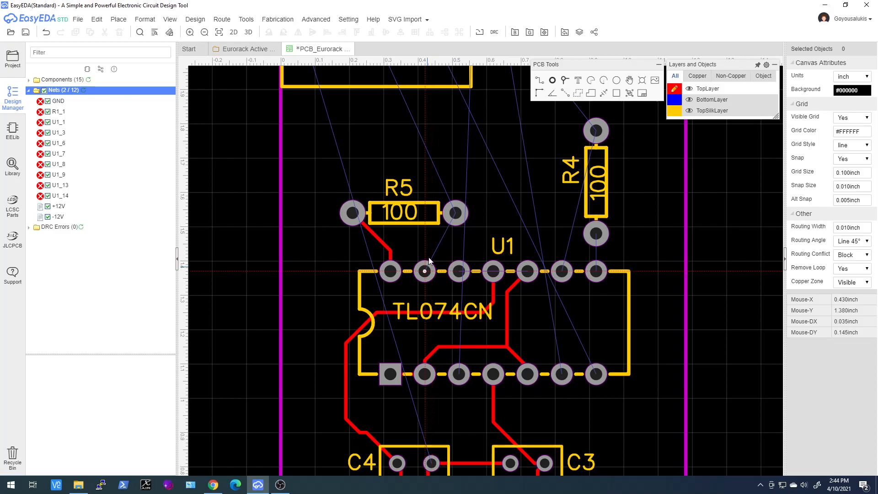
click(453, 212)
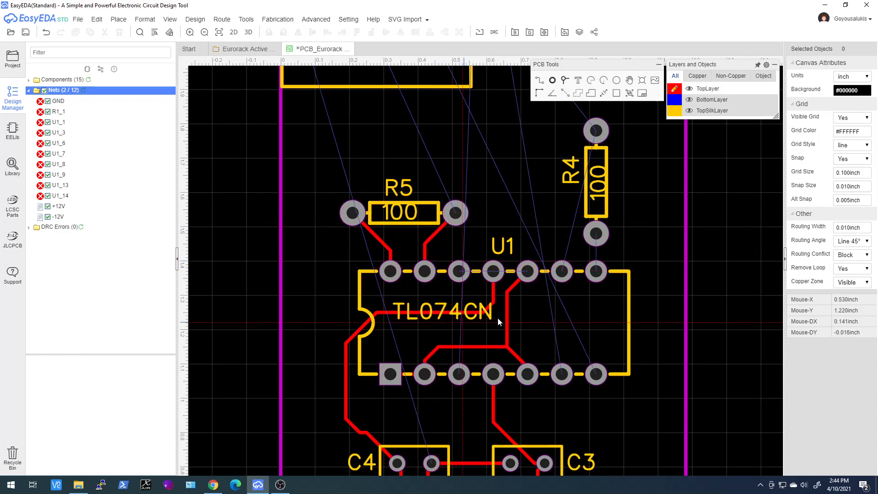
Route top-layer tracks from U1's last upper-row pad to R4's lower pad and from its neighbour to R4's upper pad.
scroll(651, 229, down, 2)
scroll(596, 227, up, 2)
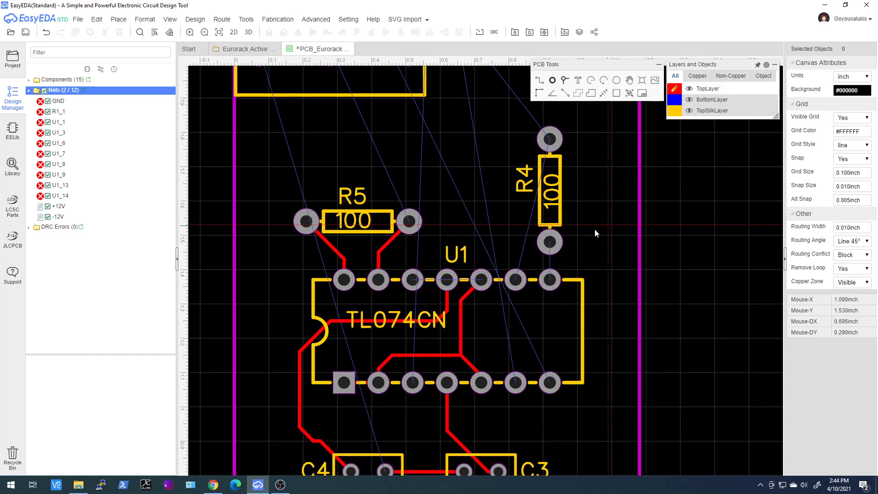
click(550, 281)
click(550, 245)
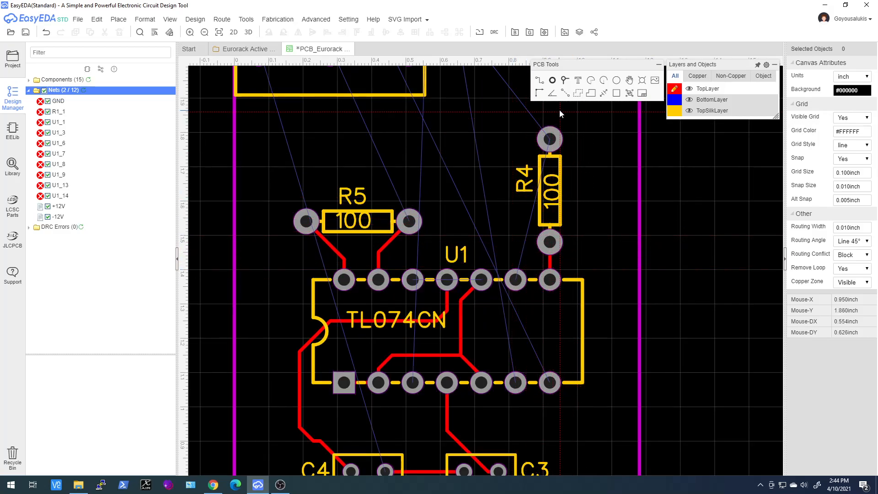
click(516, 279)
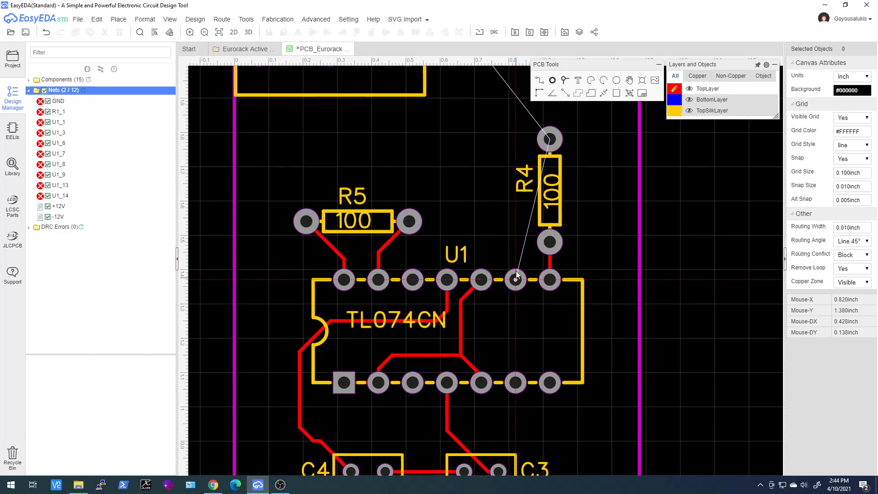
click(548, 139)
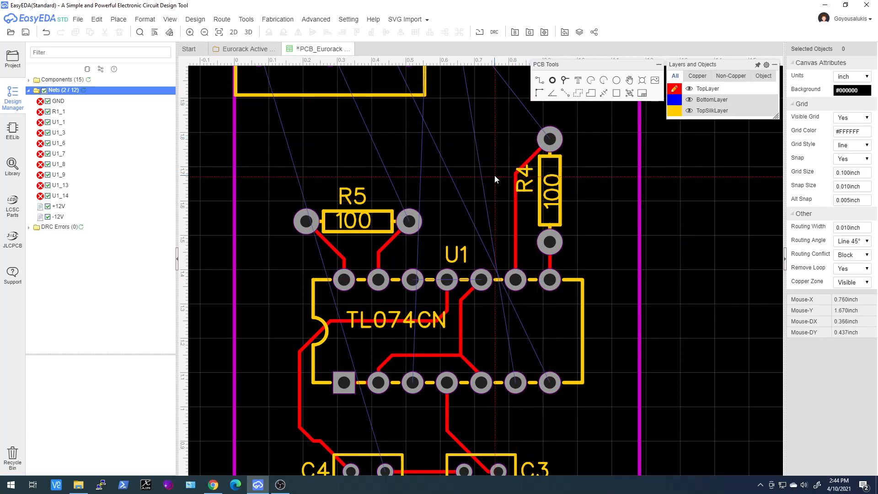
Route a straight top-layer R1_1 track from R1's left pad to J1's middle pad.
scroll(495, 175, down, 3)
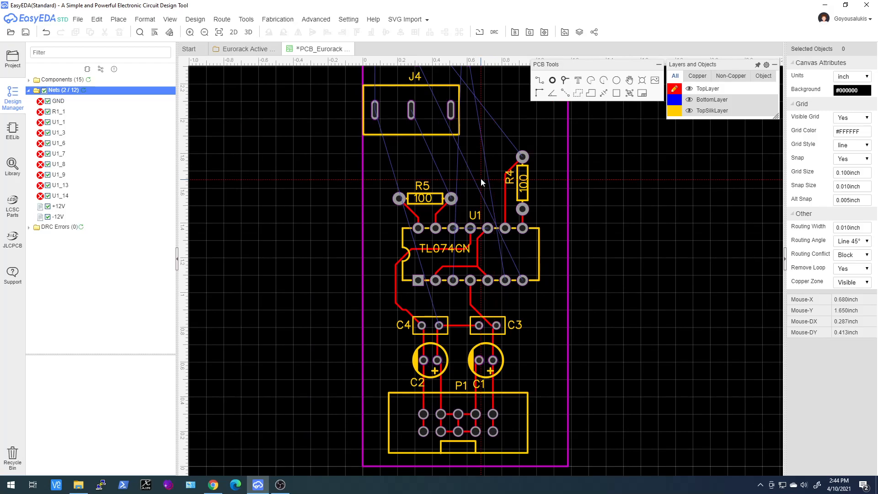
right_drag(472, 152, 456, 278)
right_drag(401, 201, 413, 396)
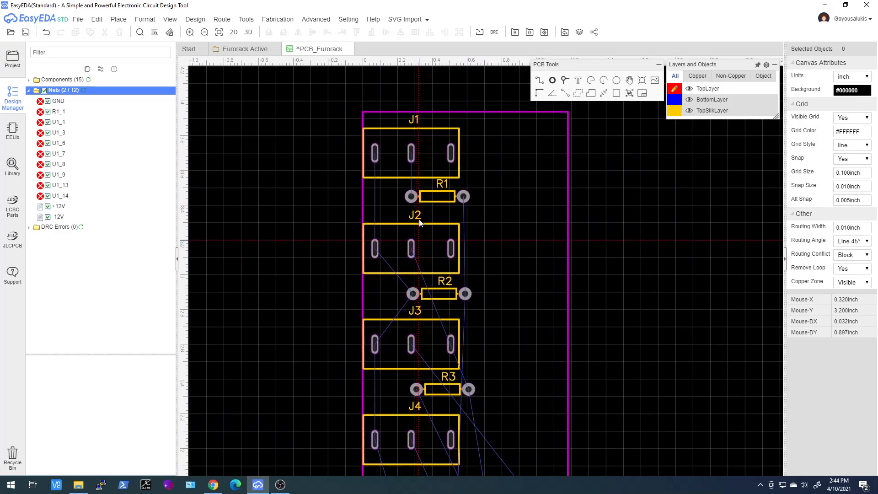
scroll(419, 173, up, 3)
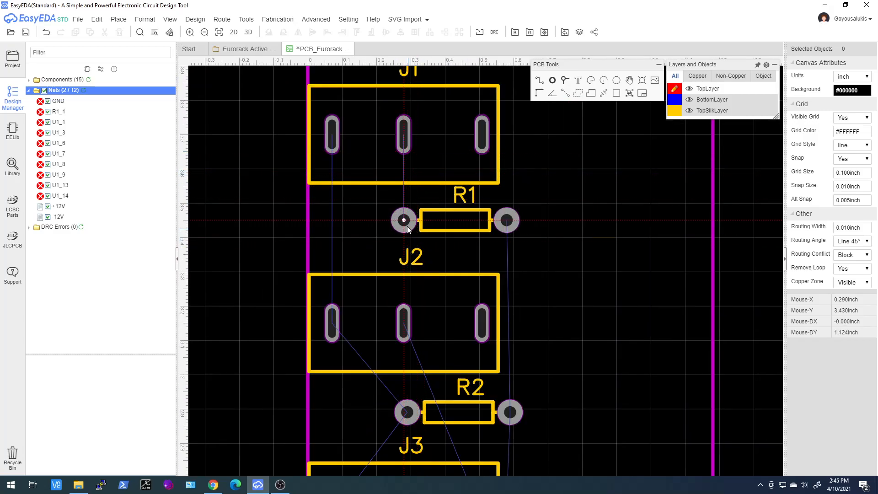
click(405, 213)
click(404, 138)
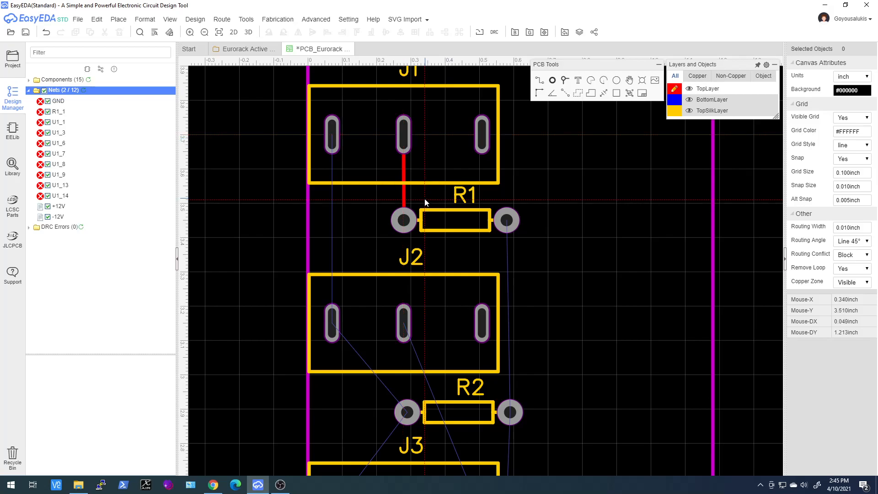
Move resistor R2 directly beneath R1, to about X 0.430 and Y 3.370 inch, and shift J2's label to the left.
scroll(426, 204, down, 3)
scroll(425, 351, up, 3)
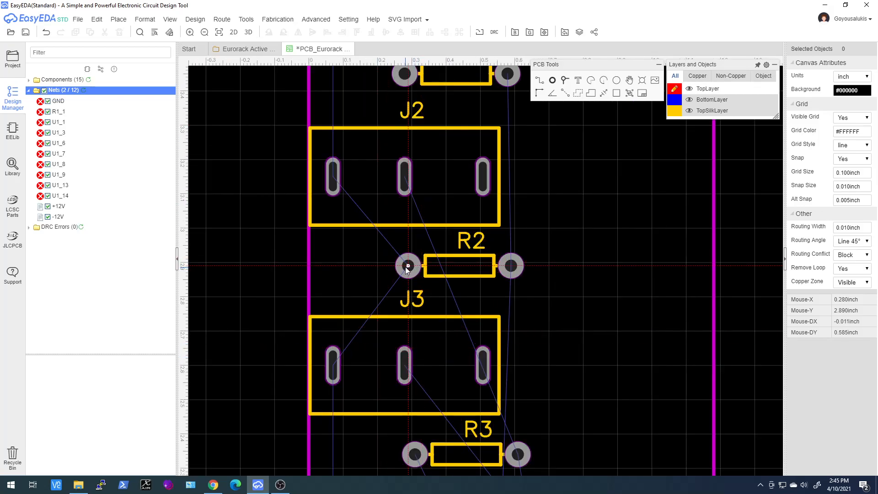
scroll(499, 270, down, 3)
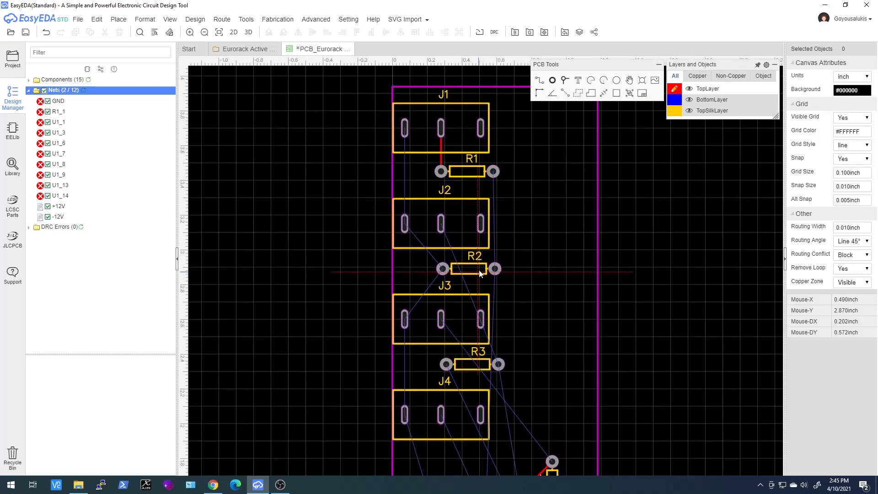
drag(469, 270, 367, 199)
scroll(446, 191, up, 3)
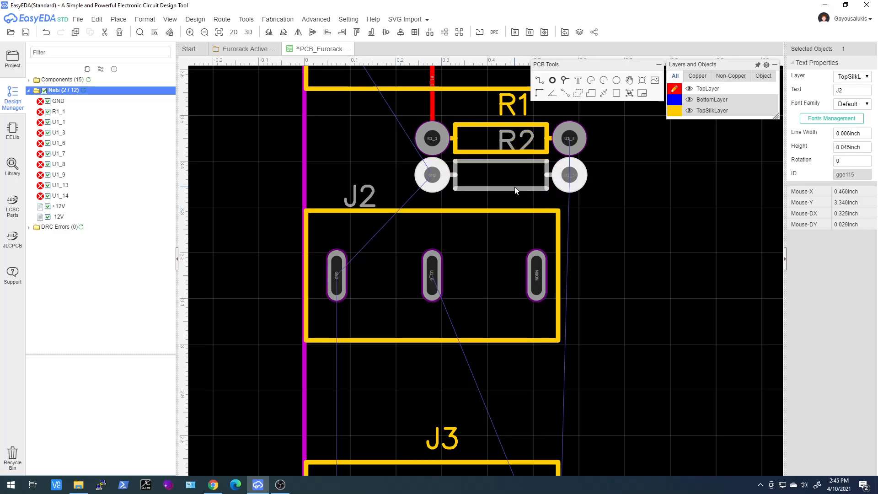
scroll(514, 187, down, 2)
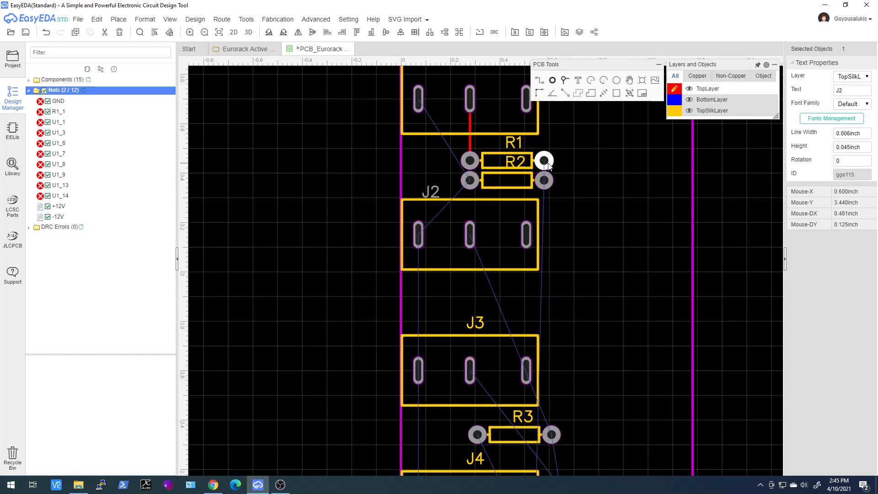
Move R2's designator beside its left pad and centre R1's designator above its outline.
drag(507, 185, 443, 179)
click(501, 178)
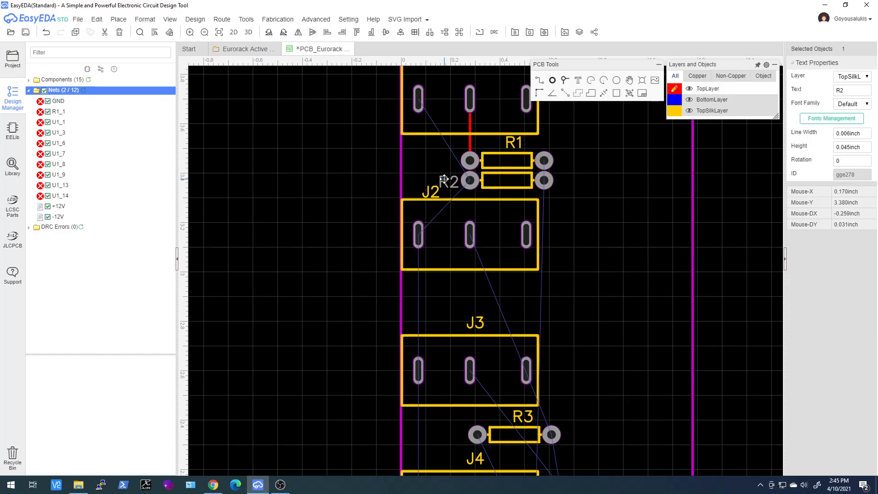
drag(514, 144, 506, 147)
Display resistor R1's name, 1k, and place the label inside its outline.
click(506, 152)
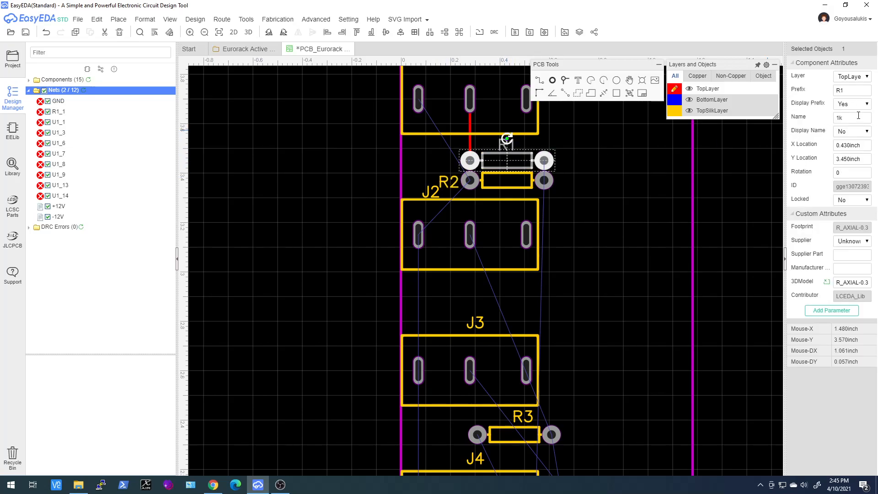
click(849, 136)
click(846, 142)
drag(515, 130, 512, 160)
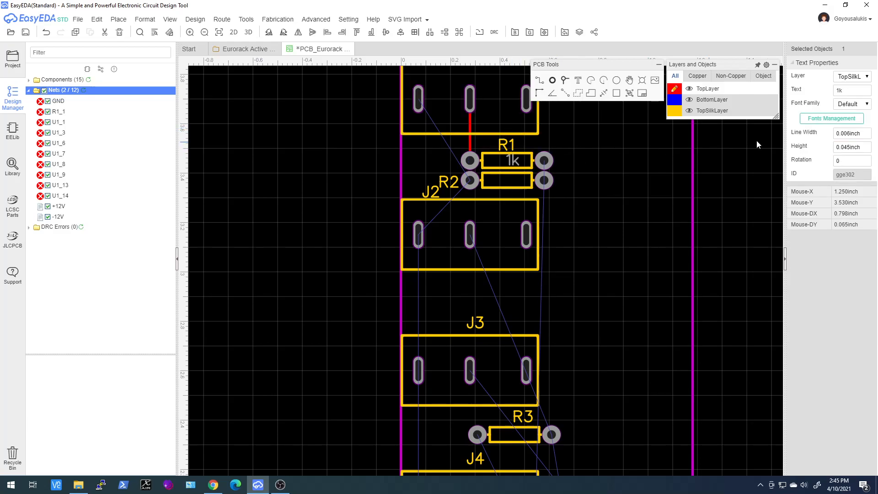
Display resistor R2's name, 4.7M, and place the label inside its outline.
click(517, 183)
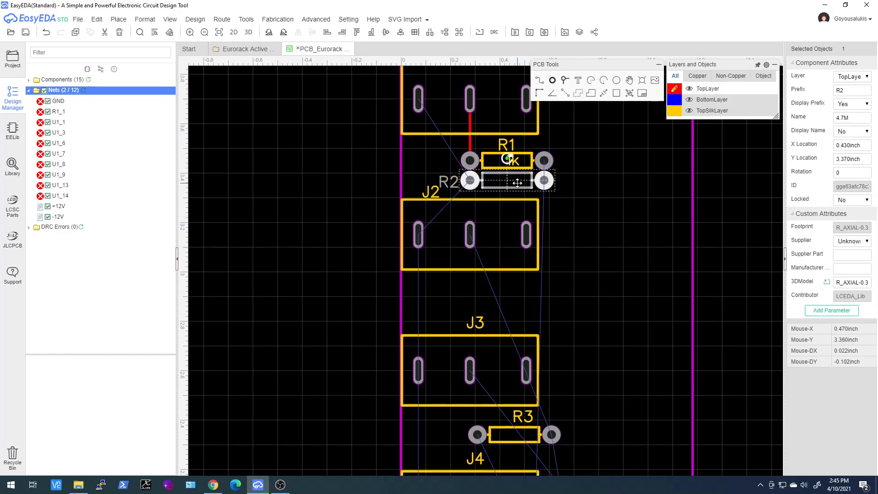
click(850, 136)
click(845, 142)
drag(531, 142, 512, 177)
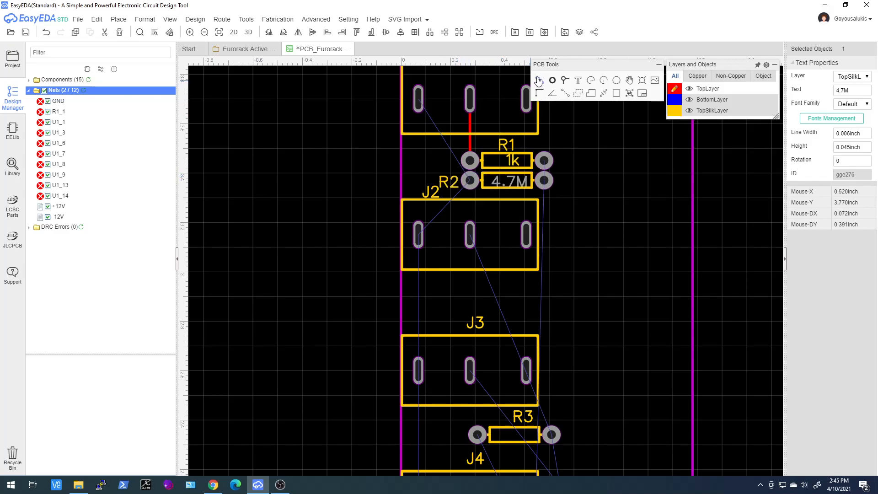
Route a top-layer GND track from J1's left pad to R2's left pad.
click(383, 103)
key(w)
click(419, 97)
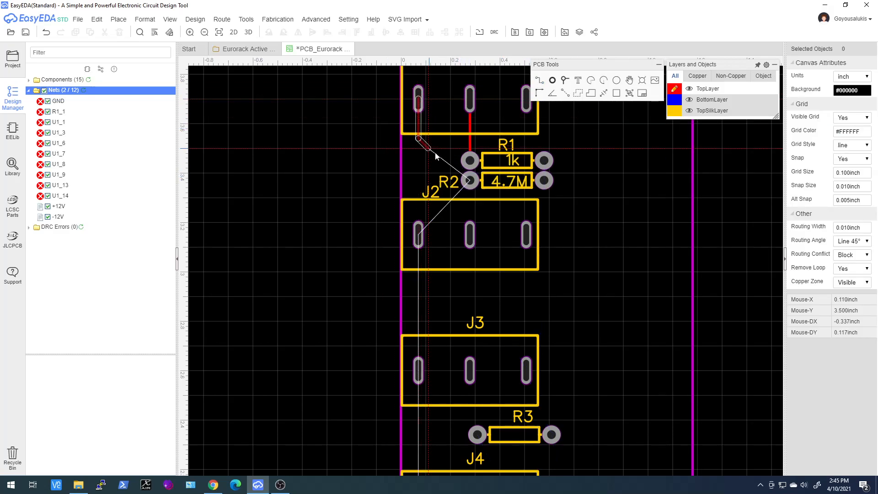
click(467, 179)
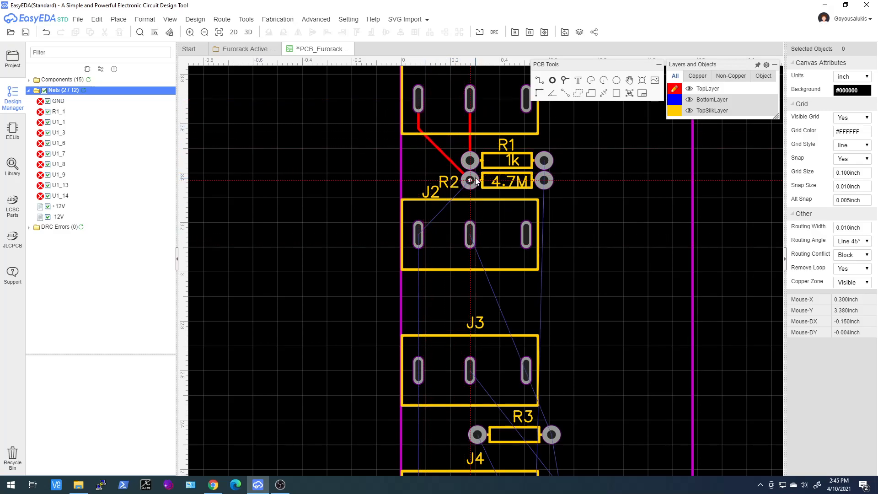
Route a top-layer GND track from J2's left pad to R2's left pad.
click(420, 231)
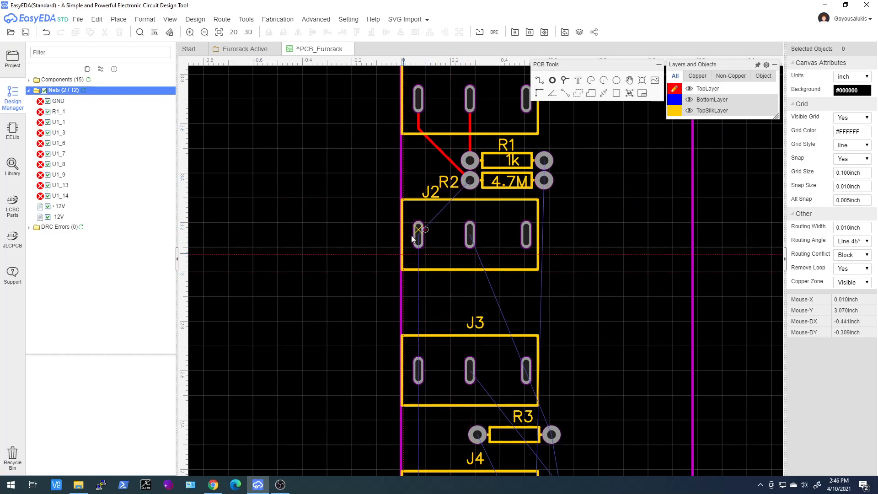
key(Escape)
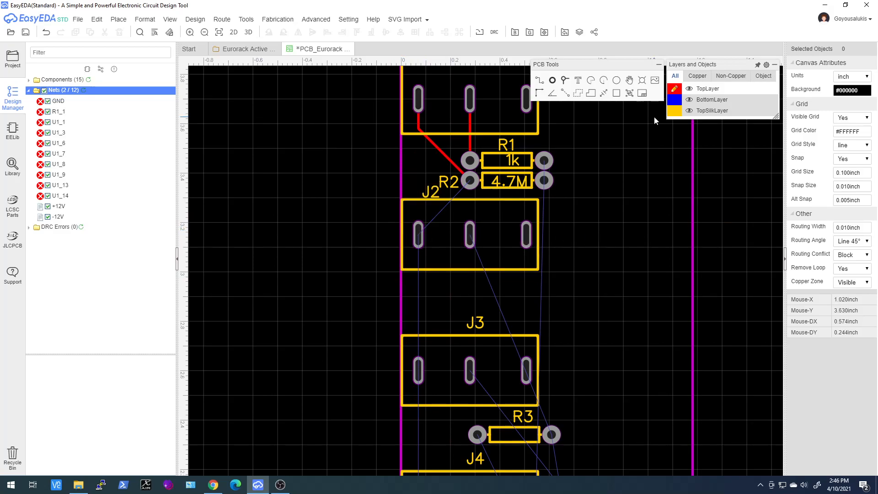
click(539, 83)
click(418, 234)
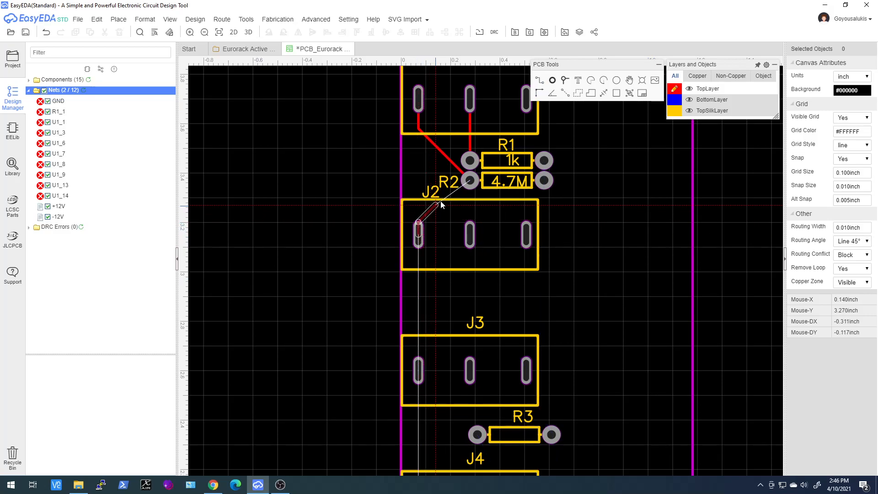
click(468, 182)
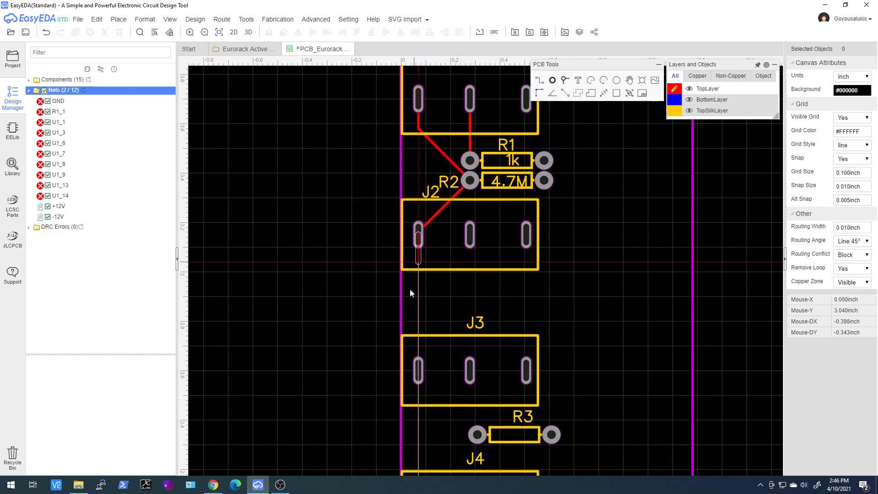
Route a straight top-layer GND track from J2's left pad through J3's left pad to J4's left pad.
click(418, 371)
scroll(421, 361, down, 2)
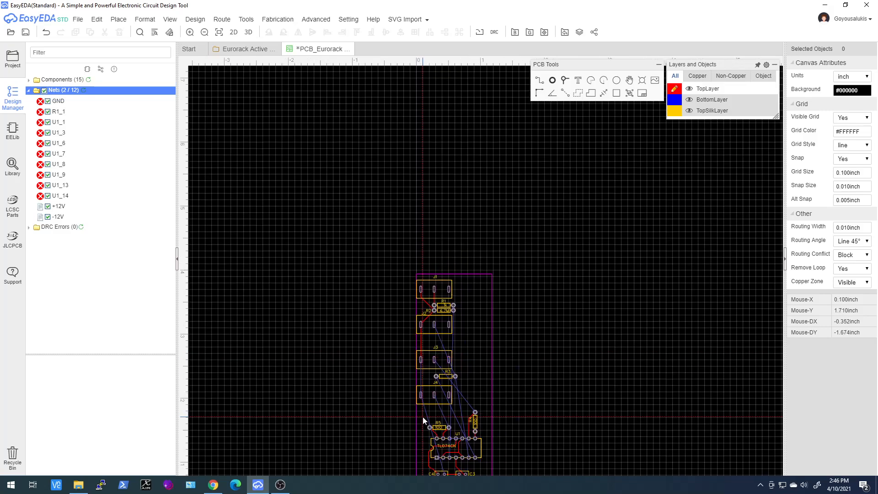
scroll(421, 343, up, 2)
click(419, 340)
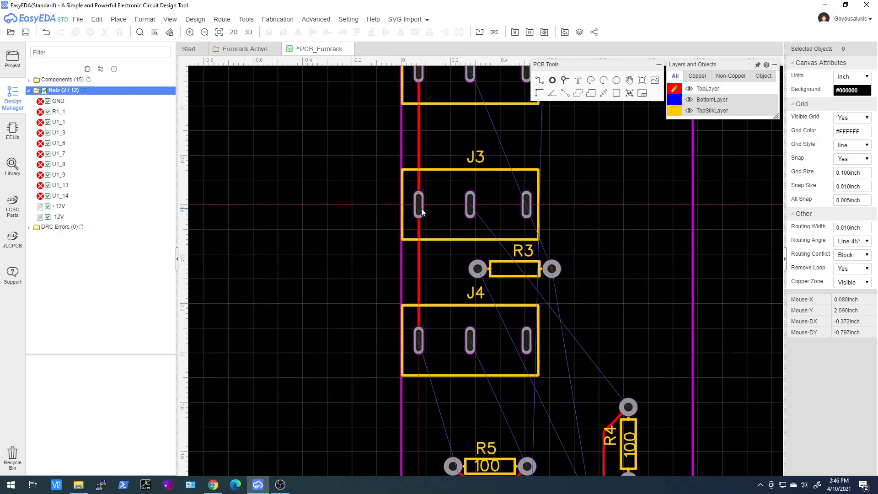
Route a top-layer GND track from J4's left pad down the board's left edge to the second pad in P1's bottom row.
scroll(430, 287, down, 2)
scroll(431, 291, up, 2)
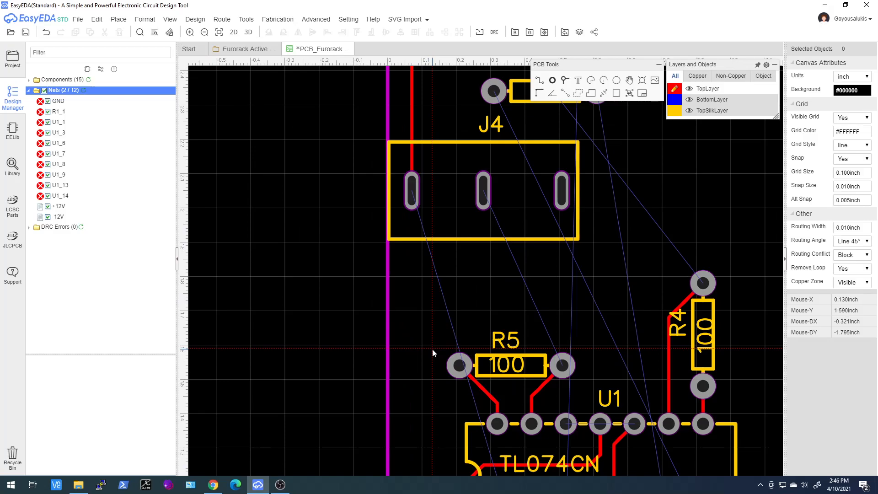
scroll(431, 352, down, 1)
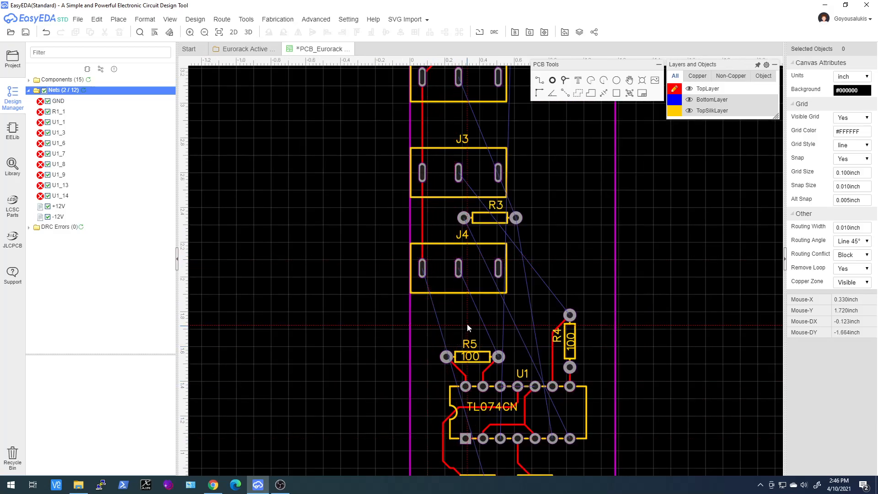
right_drag(467, 325, 458, 215)
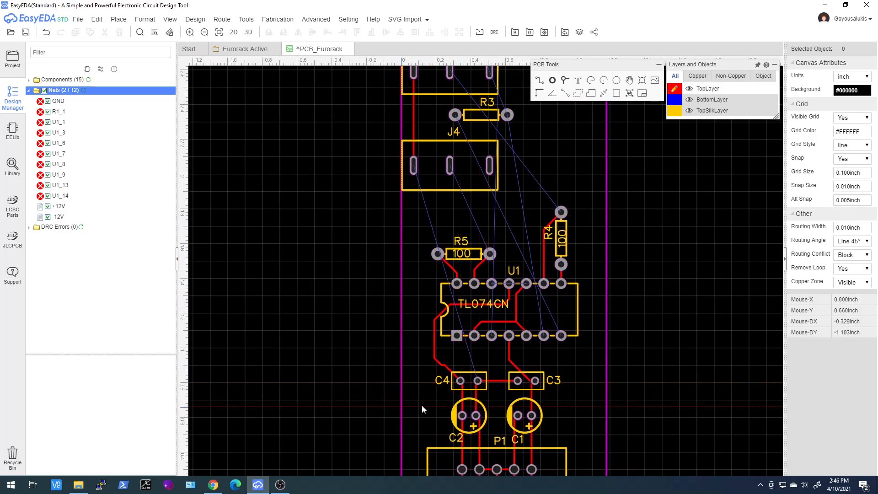
right_drag(494, 370, 492, 311)
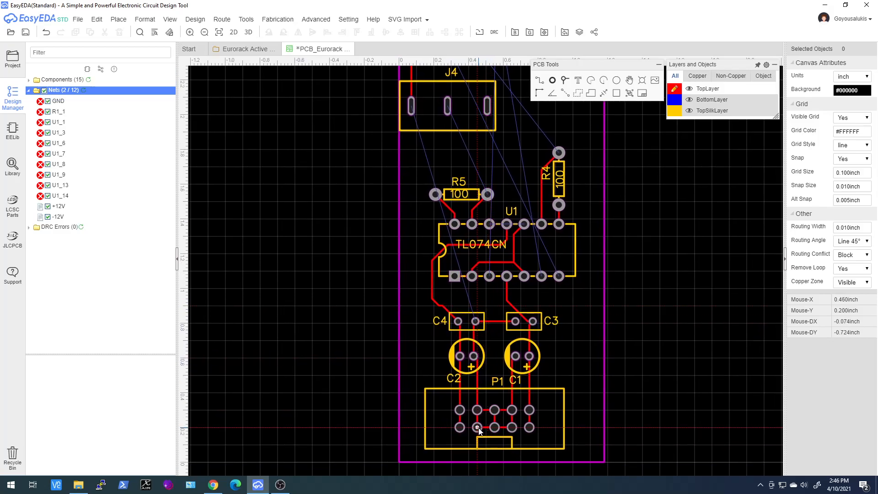
click(411, 108)
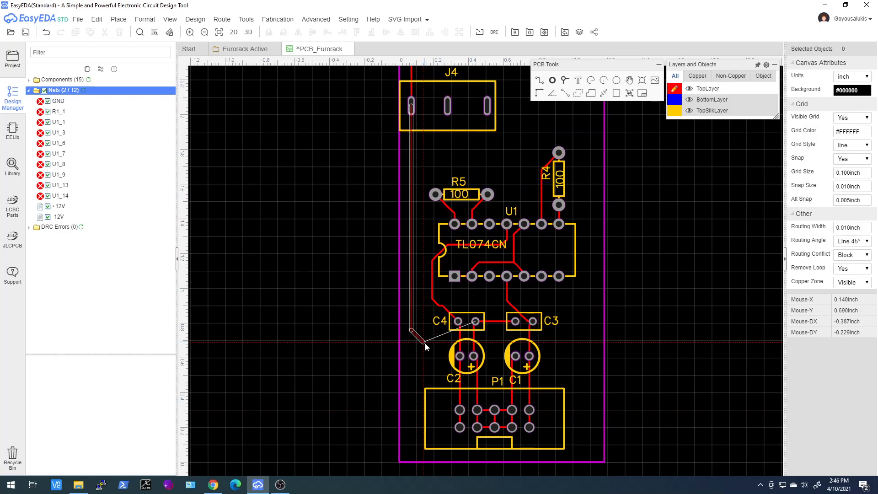
click(439, 448)
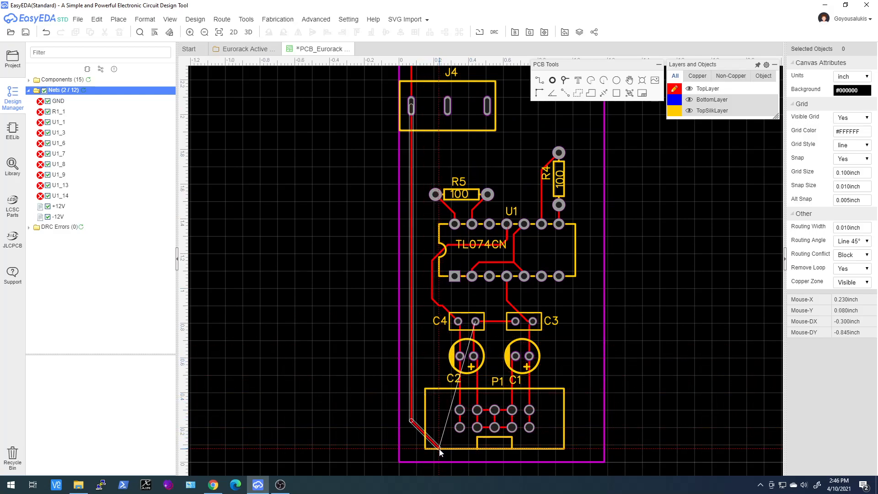
click(476, 427)
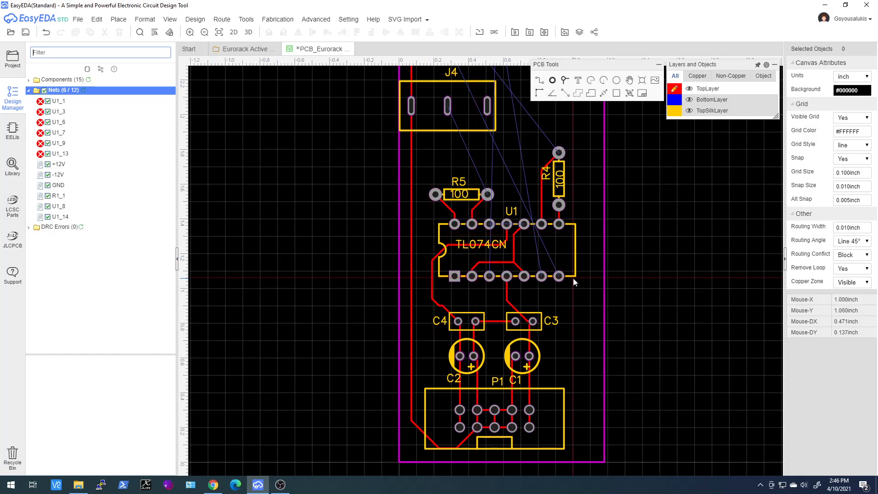
Move resistor R3 to the gap between J2 and J3 and rotate it 180 degrees.
scroll(548, 270, down, 4)
scroll(508, 150, up, 3)
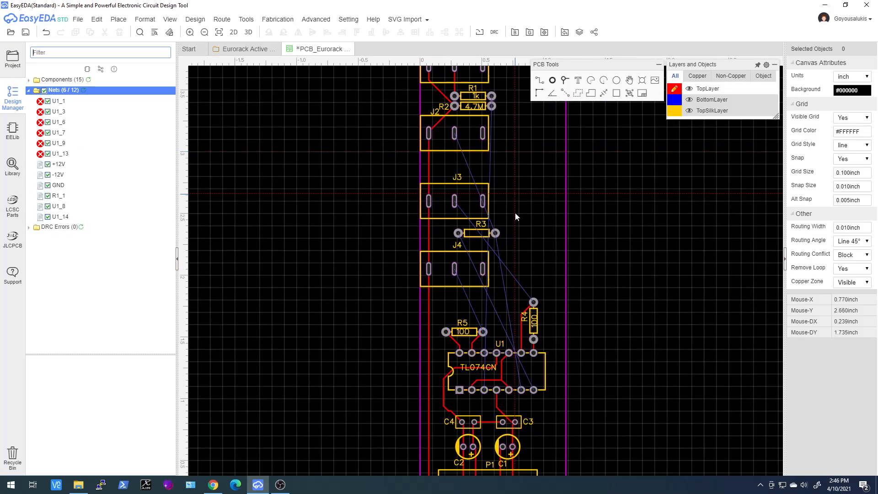
right_drag(515, 212, 478, 299)
scroll(481, 159, up, 2)
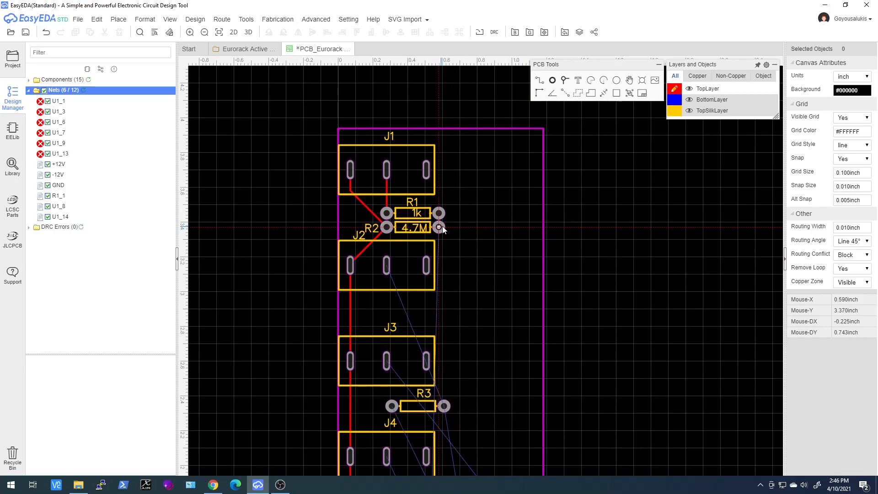
scroll(442, 226, down, 5)
scroll(465, 304, up, 4)
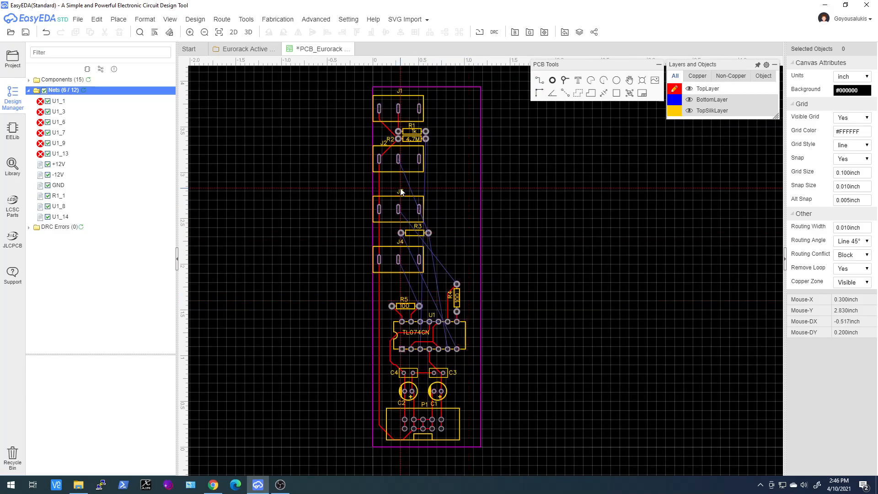
scroll(404, 211, up, 3)
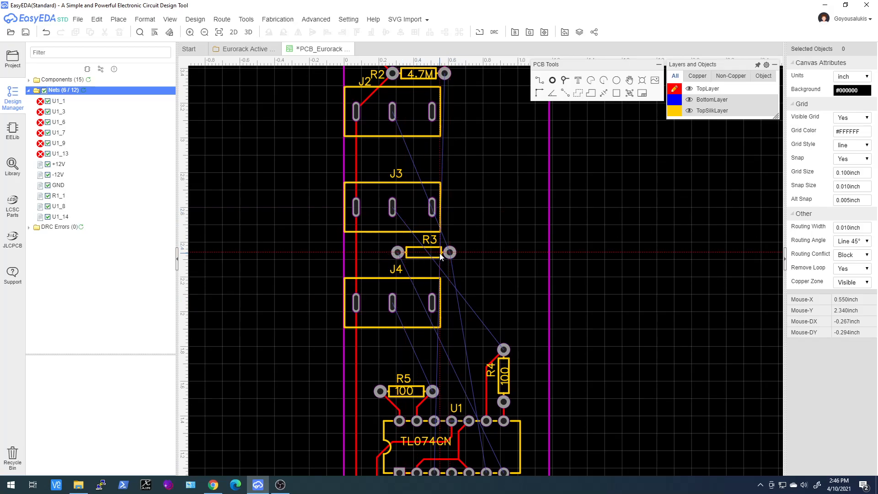
drag(422, 256, 413, 150)
key(space)
key(space)
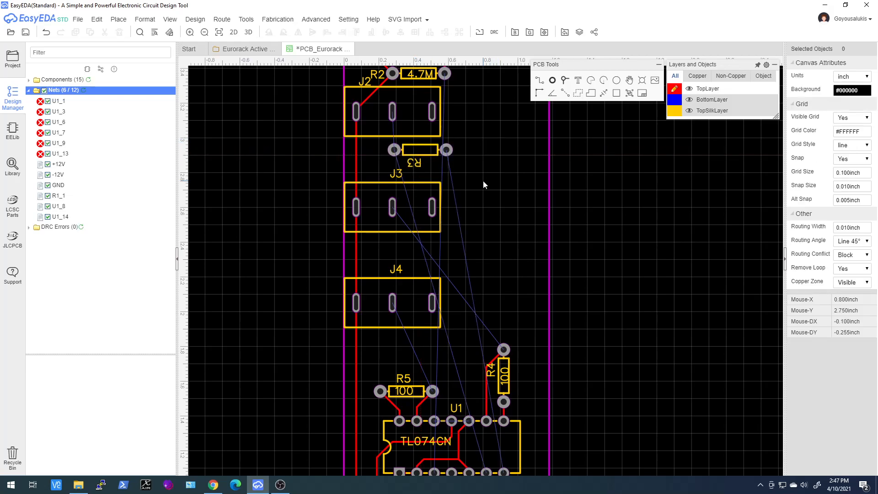
Turn R3's designator text upright, then display the resistor's name, 100, and place it inside the outline.
click(416, 166)
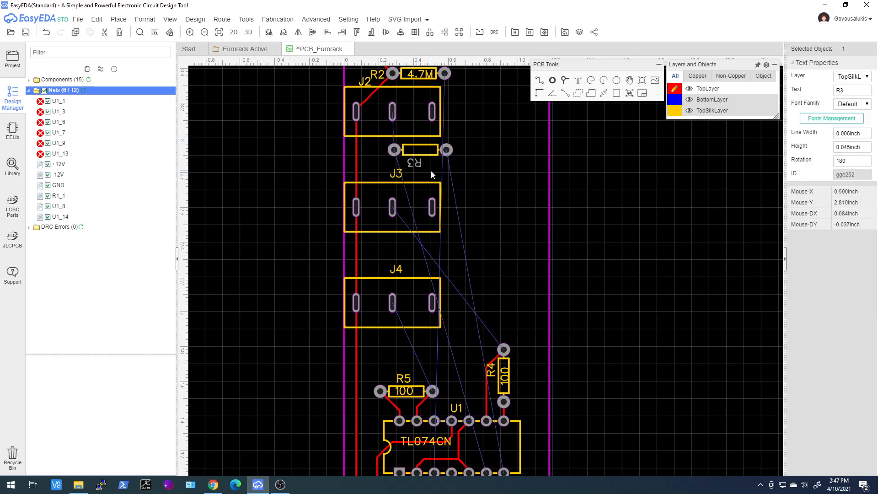
key(space)
key(space)
click(426, 149)
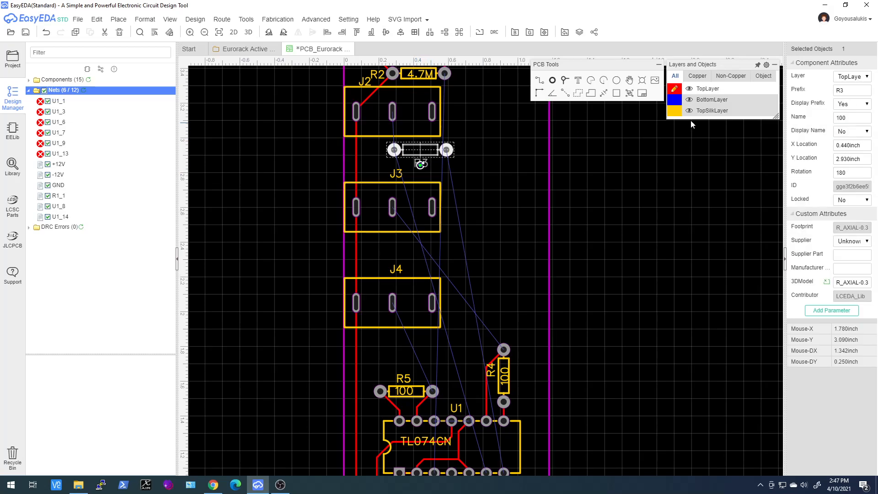
click(851, 132)
click(845, 140)
drag(412, 175, 419, 150)
Display jack J1's name, Input, and place the label above the outline to the left of the J1 designator.
scroll(427, 205, down, 3)
scroll(408, 160, up, 3)
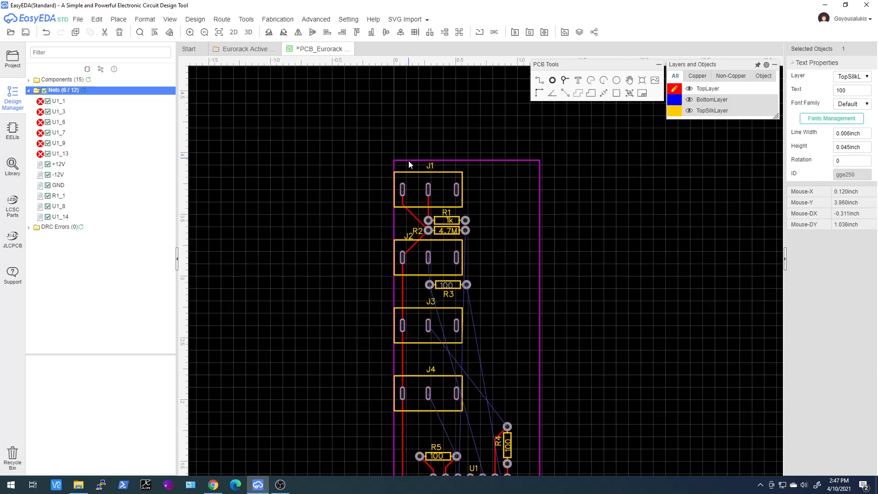
click(437, 176)
scroll(438, 177, up, 2)
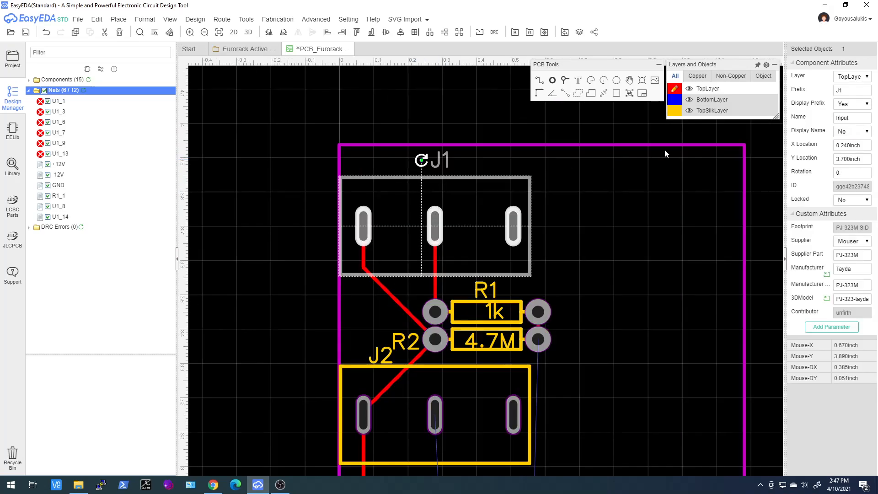
click(851, 131)
click(850, 141)
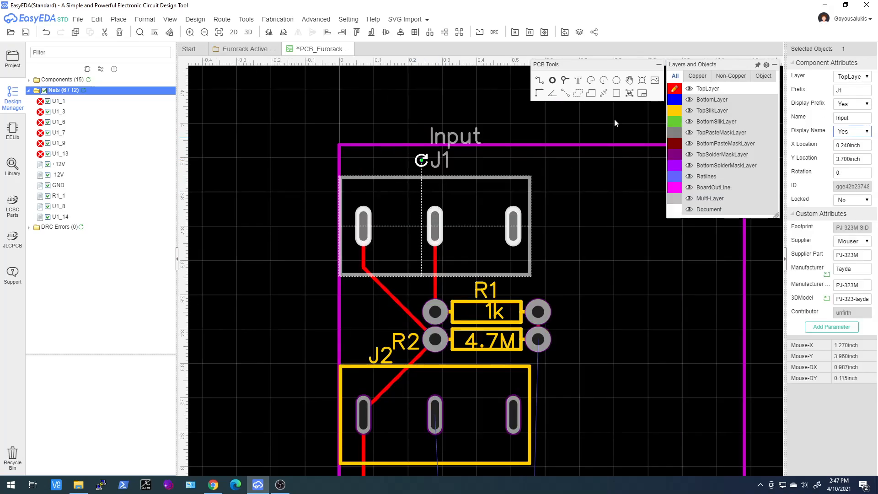
drag(429, 151, 356, 162)
Display jack J2's name, Out 1, and place the label in the upper-left corner inside its outline.
click(465, 370)
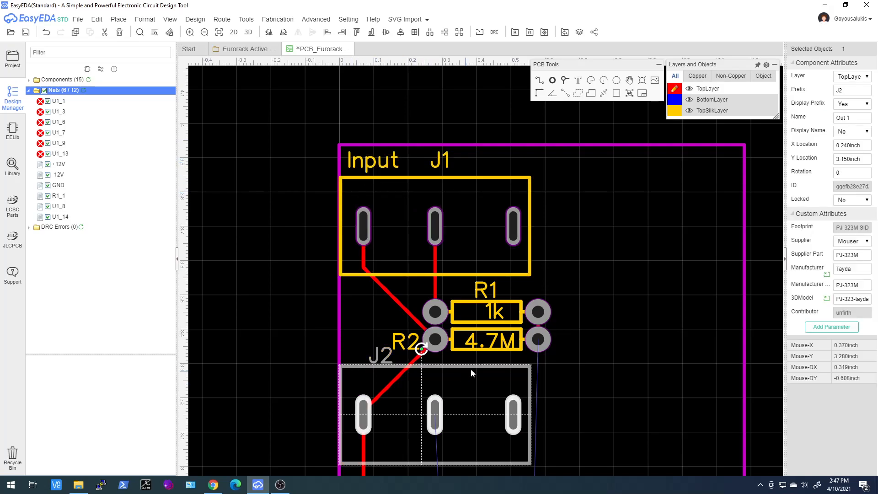
click(856, 132)
click(850, 141)
drag(447, 325, 363, 380)
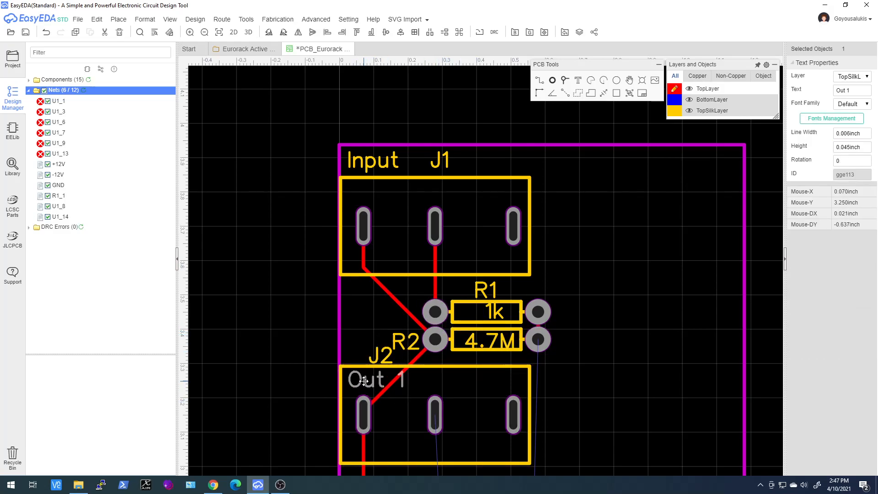
Display jack J3's name, Out2, and place the label in the upper-left corner inside its outline.
scroll(366, 378, down, 5)
scroll(405, 446, up, 4)
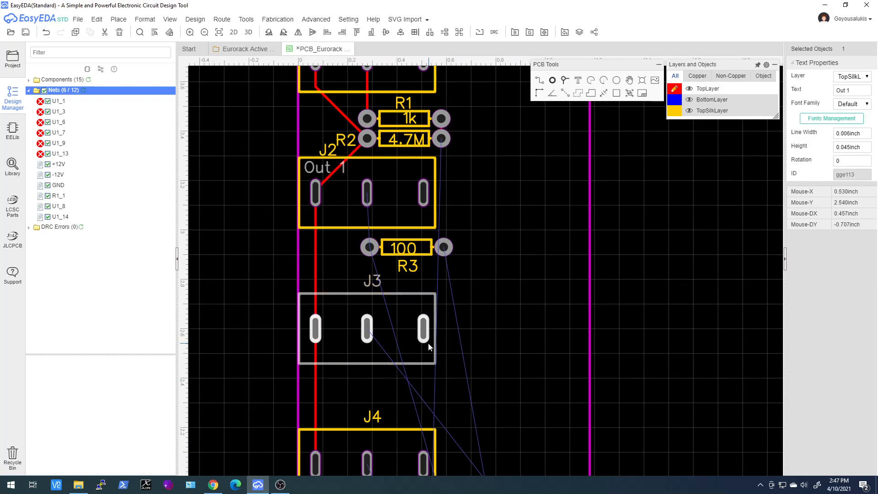
click(375, 294)
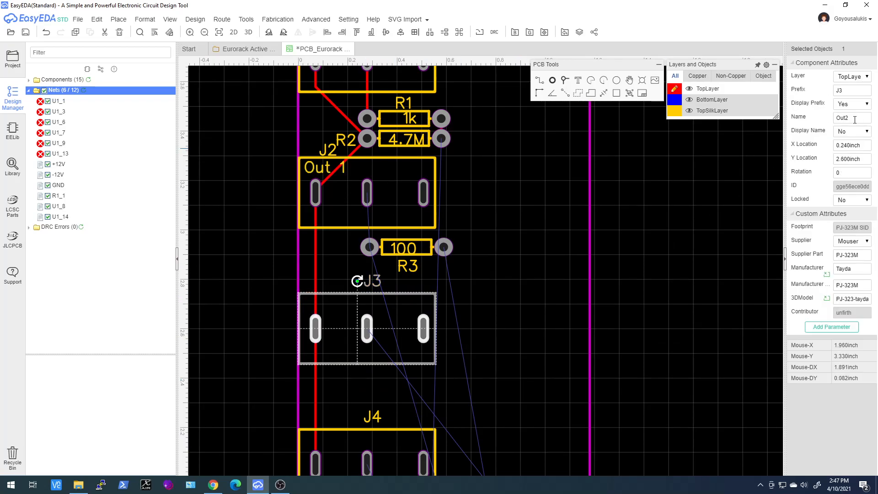
click(849, 132)
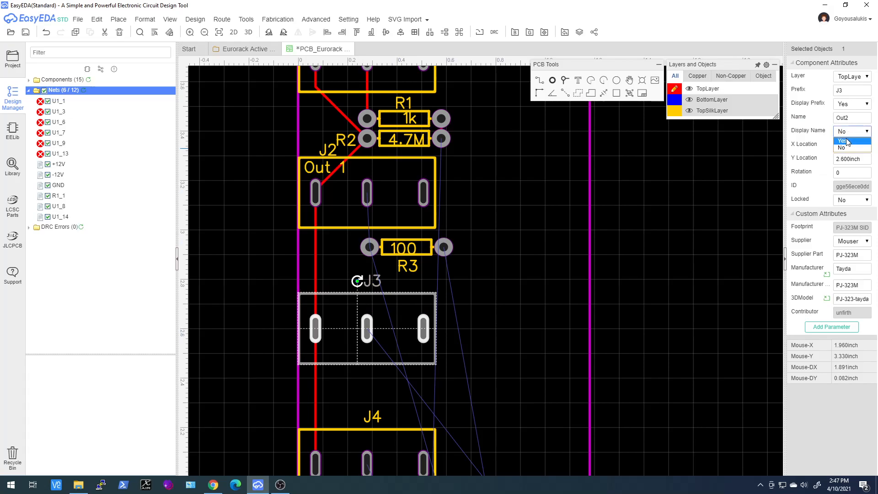
click(850, 140)
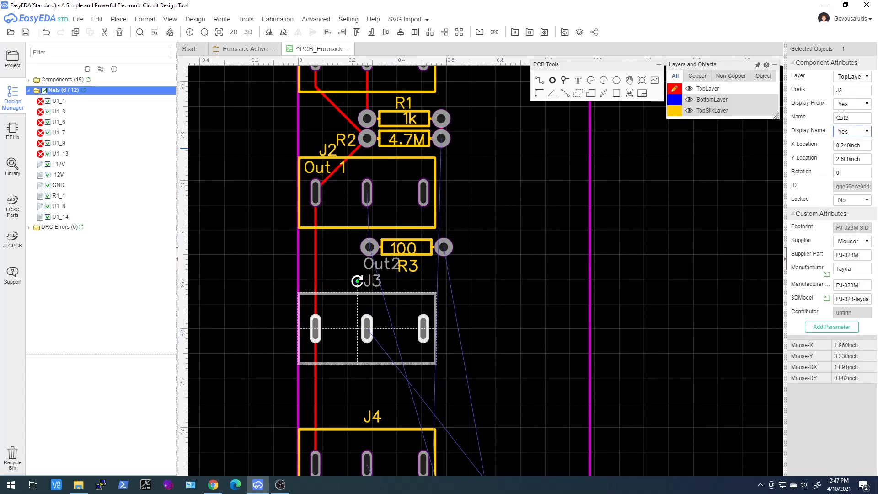
drag(382, 264, 322, 307)
Display jack J4's name, Out3, and place the label just above the left end of its outline.
scroll(322, 306, down, 4)
scroll(326, 345, up, 4)
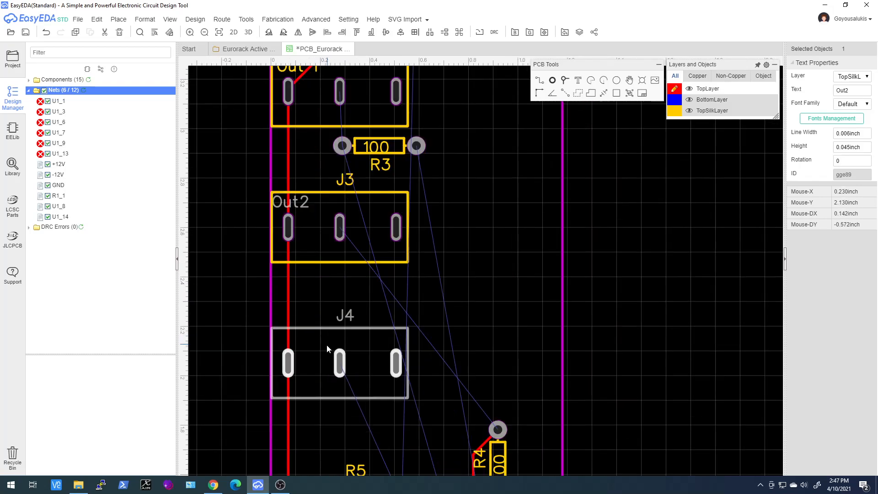
click(327, 348)
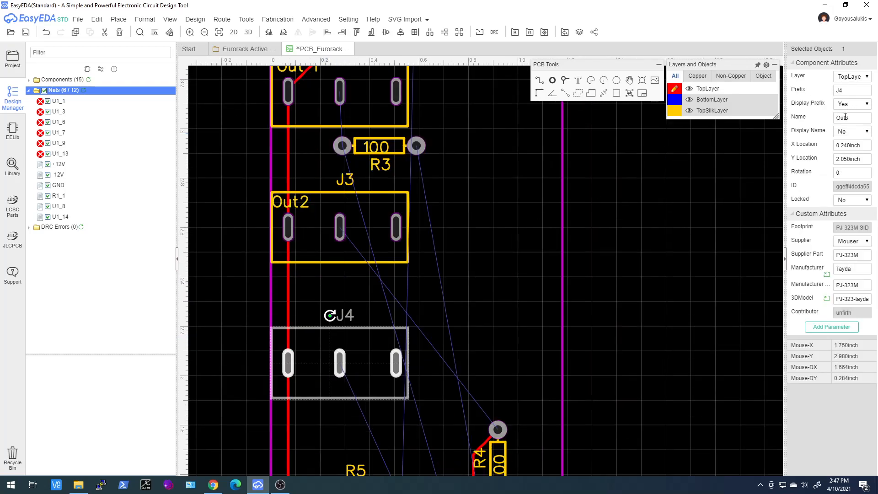
click(847, 132)
click(846, 142)
drag(344, 300, 278, 315)
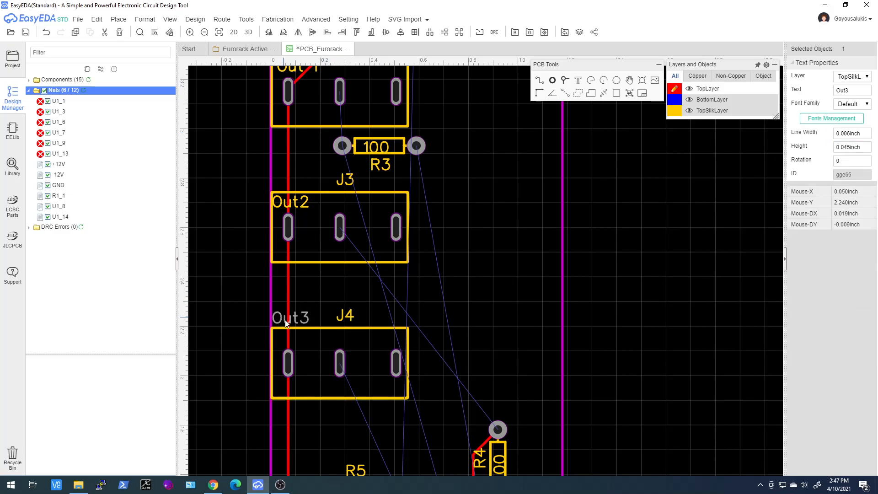
mouse_move(303, 319)
mouse_down()
mouse_move(306, 340)
mouse_move(303, 315)
mouse_up()
Route a top-layer track from R3's left pad up to J2's middle pad.
scroll(434, 298, down, 5)
scroll(443, 297, up, 4)
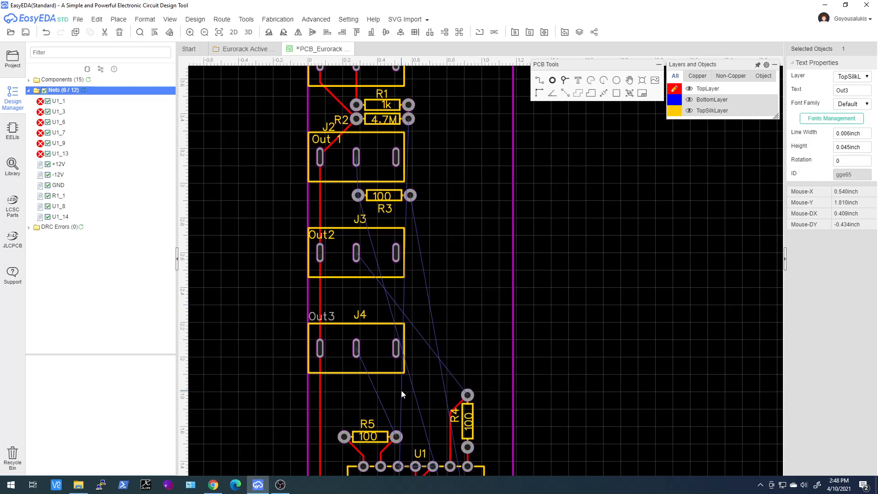
click(540, 81)
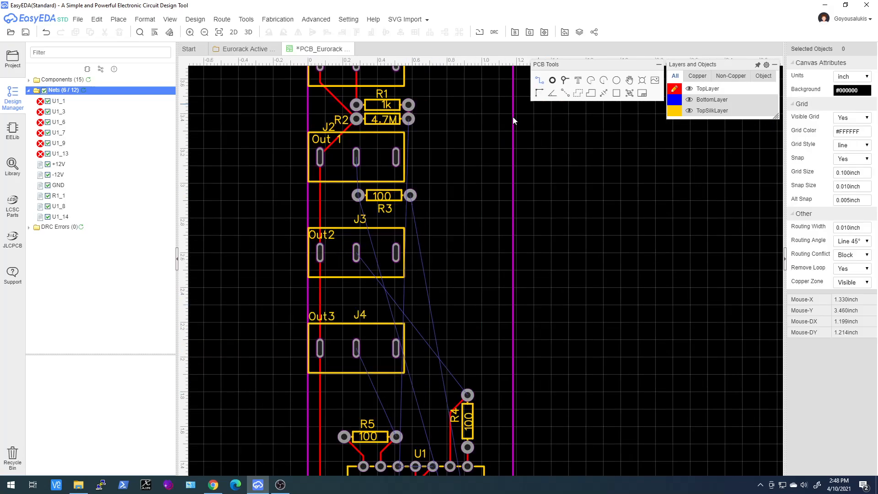
click(358, 196)
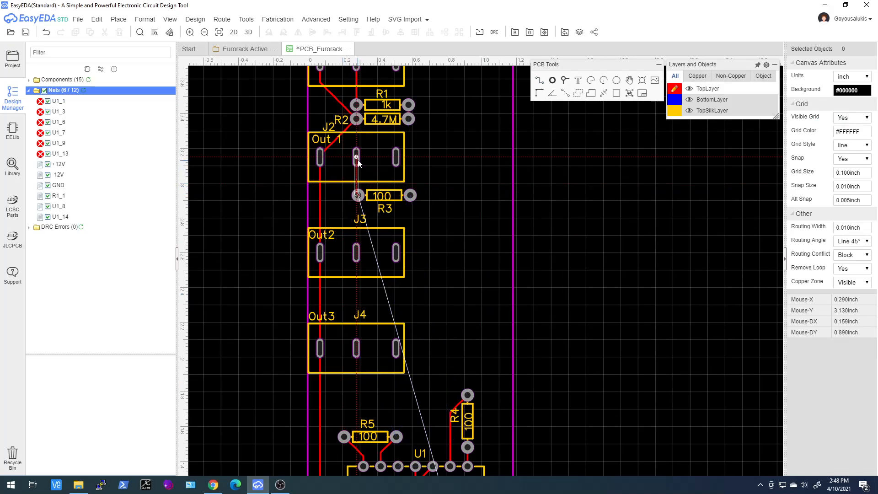
click(357, 159)
Route a top-layer track from R3's right pad along the board's right side, past R4, to U1's lower-right pad.
click(410, 196)
scroll(453, 370, down, 5)
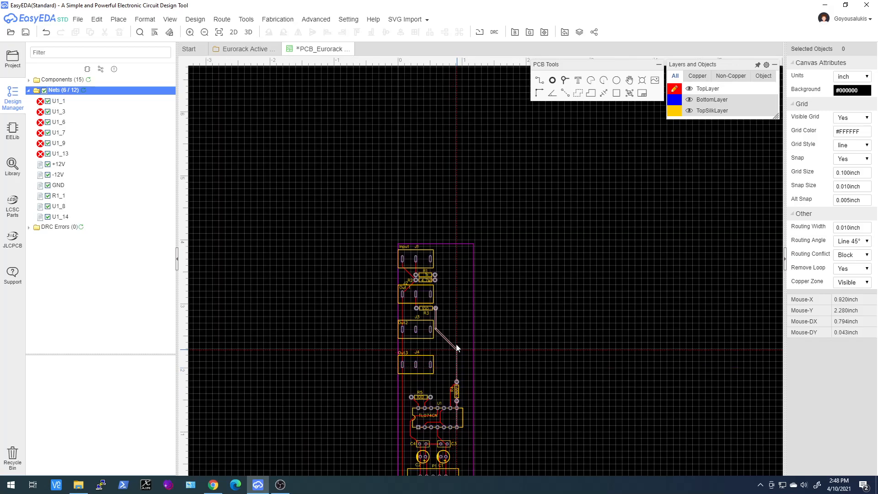
scroll(462, 317, up, 4)
click(461, 316)
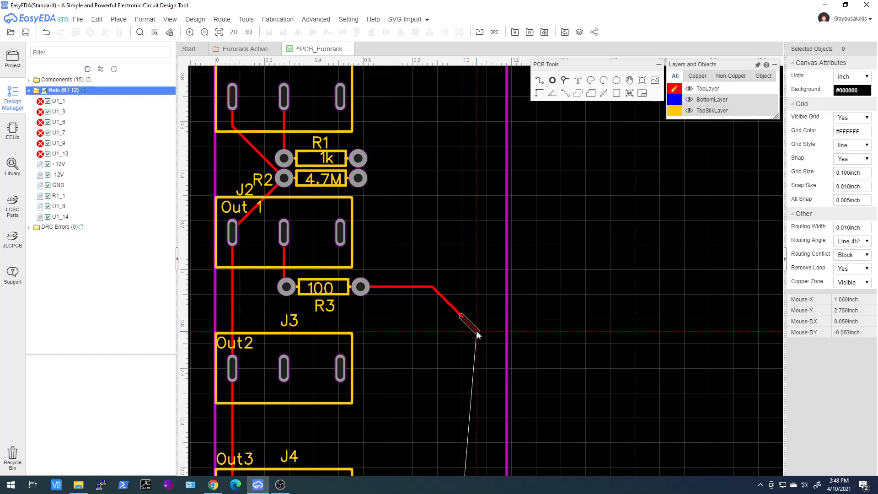
scroll(477, 334, down, 4)
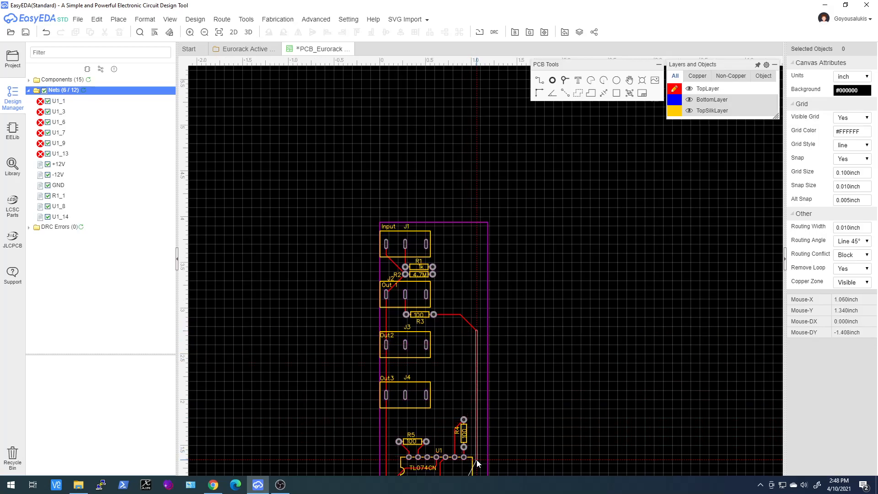
scroll(475, 454, down, 3)
scroll(465, 397, up, 5)
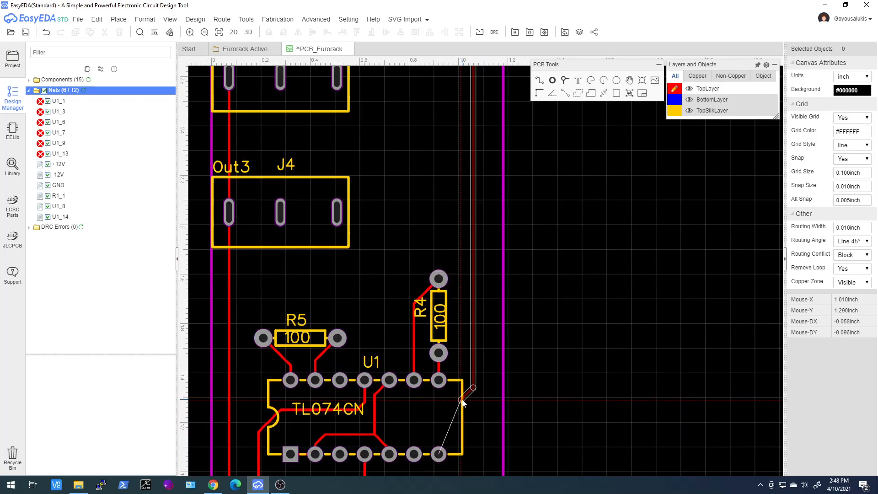
scroll(462, 403, up, 2)
click(429, 472)
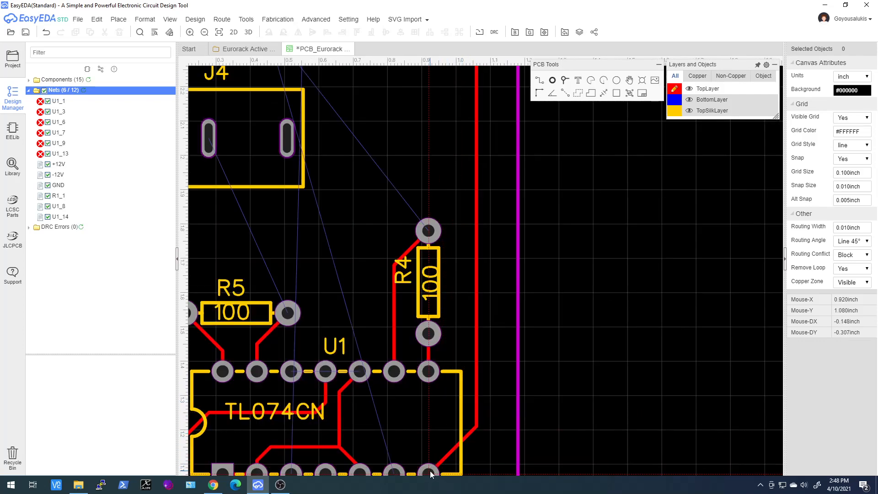
scroll(432, 467, down, 4)
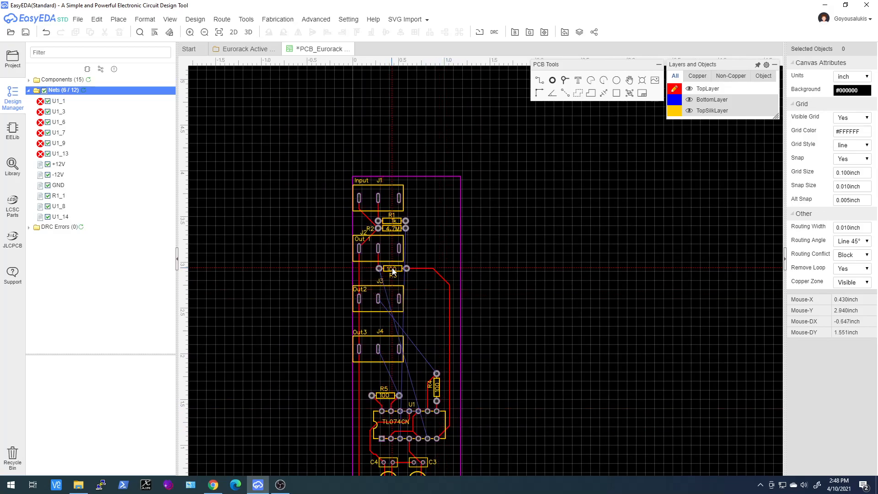
Route top-layer tracks from R4's upper pad to J3's middle pad and from J4's middle pad to R5's right pad.
scroll(391, 268, up, 3)
scroll(422, 296, down, 2)
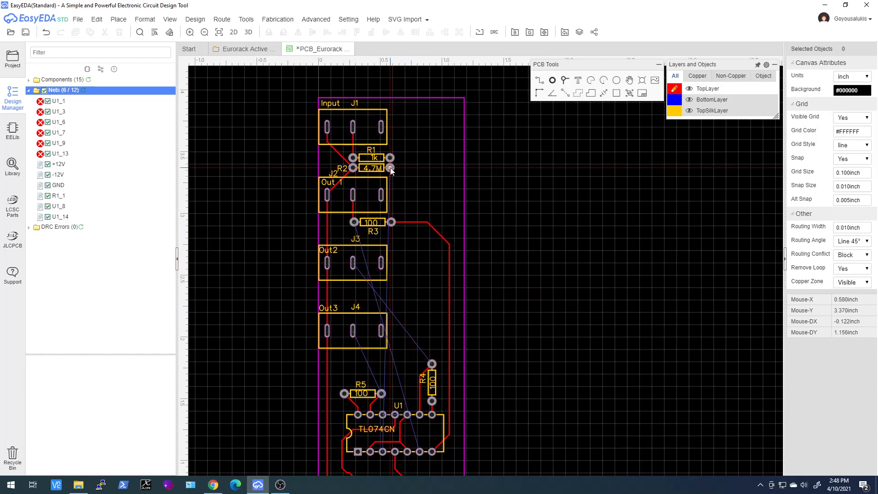
click(432, 364)
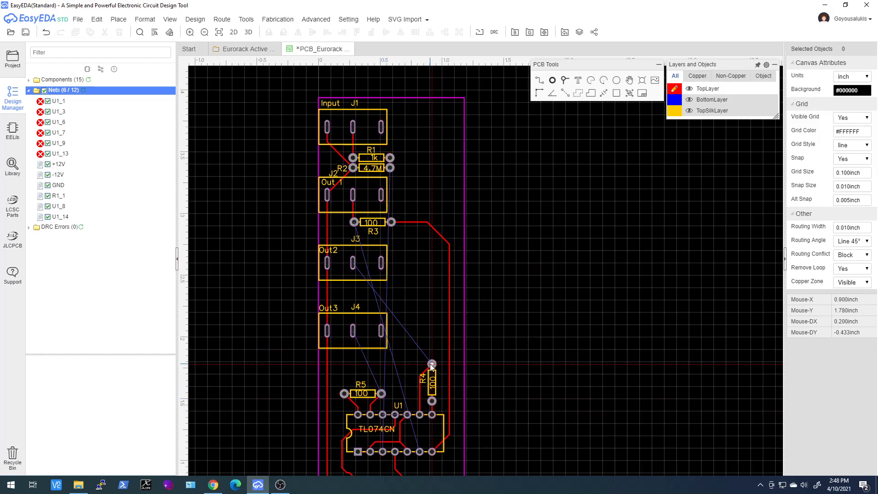
click(353, 263)
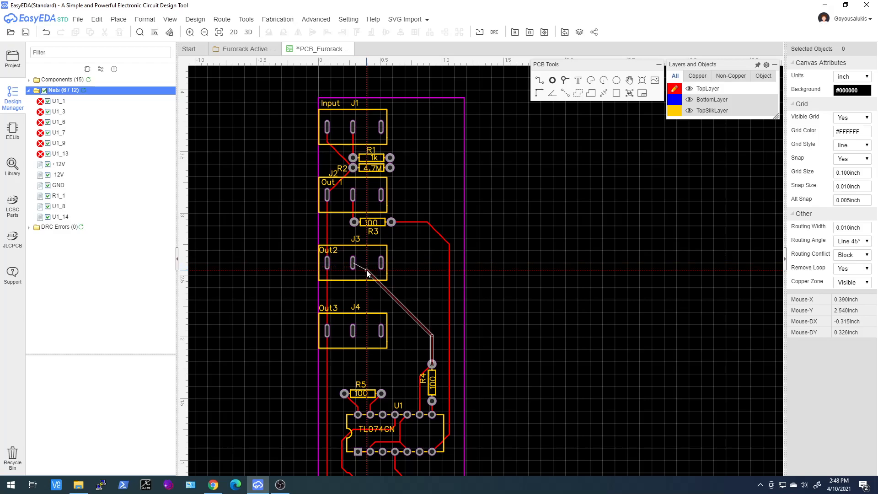
click(354, 264)
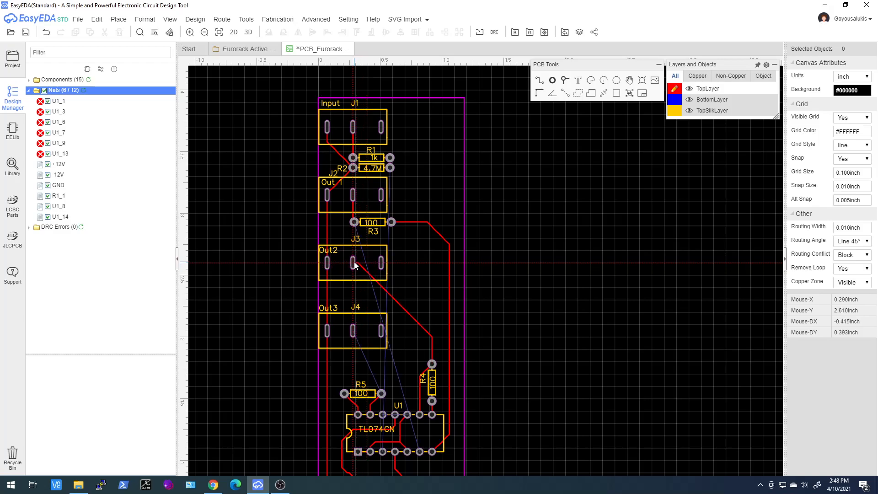
click(352, 331)
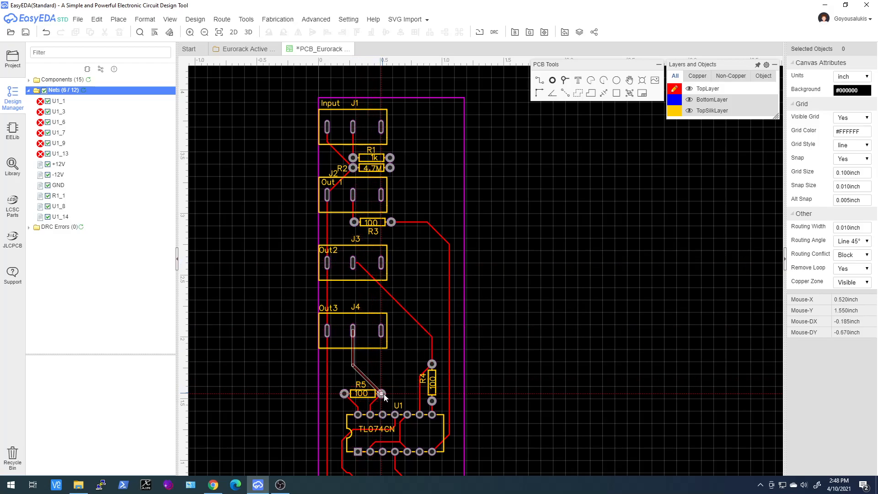
click(382, 393)
Route a top-layer track from U1's second-to-last lower pad up inside the existing right-side track to R3's left pad.
right_drag(395, 340, 344, 276)
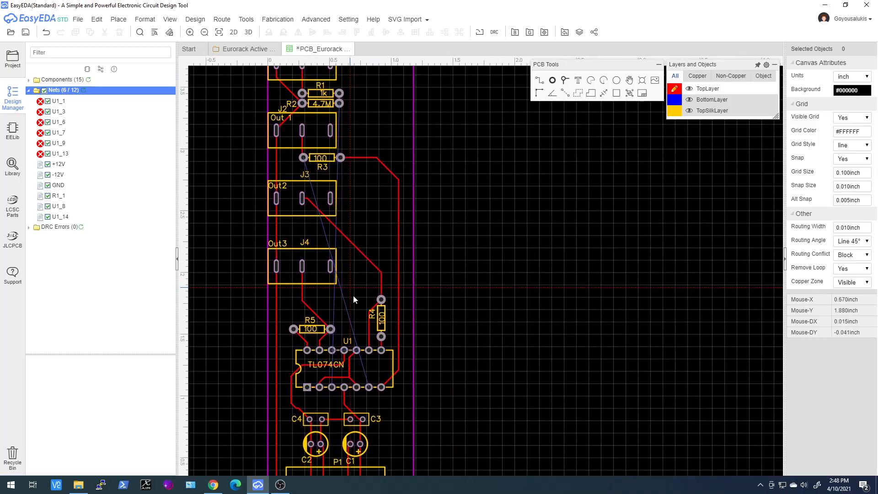
scroll(354, 292, down, 3)
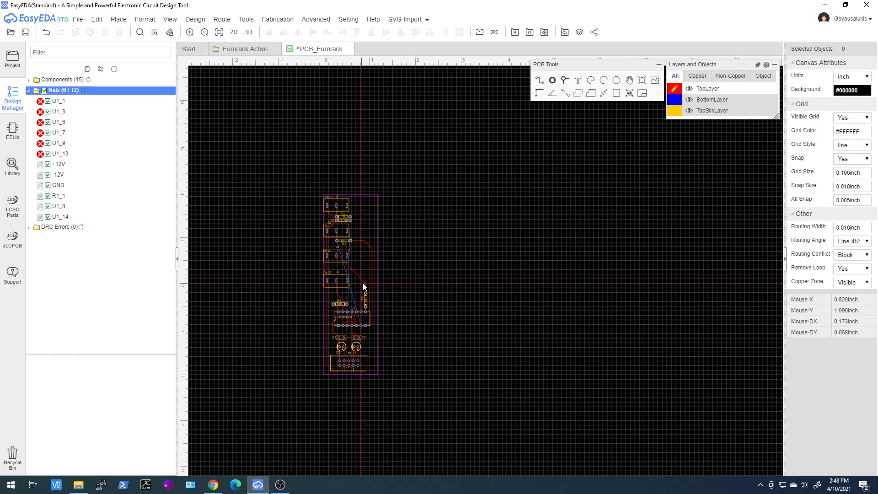
scroll(348, 305, up, 4)
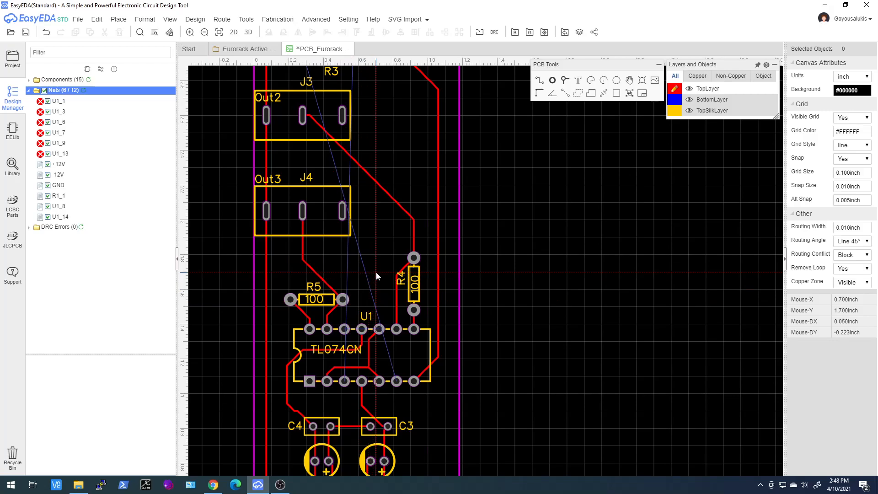
right_drag(375, 273, 371, 352)
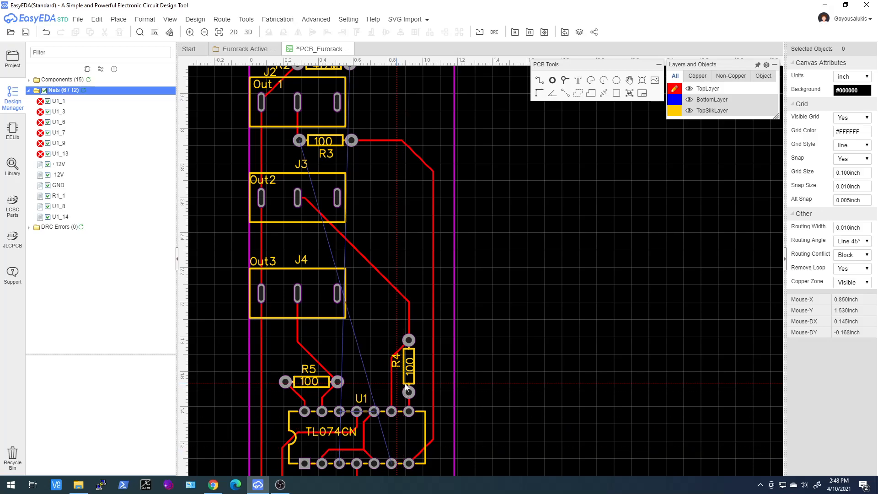
click(539, 83)
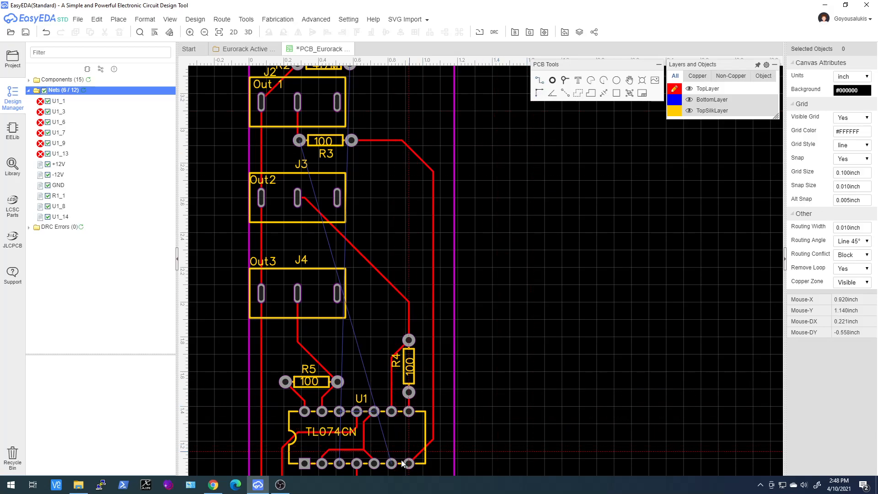
click(392, 463)
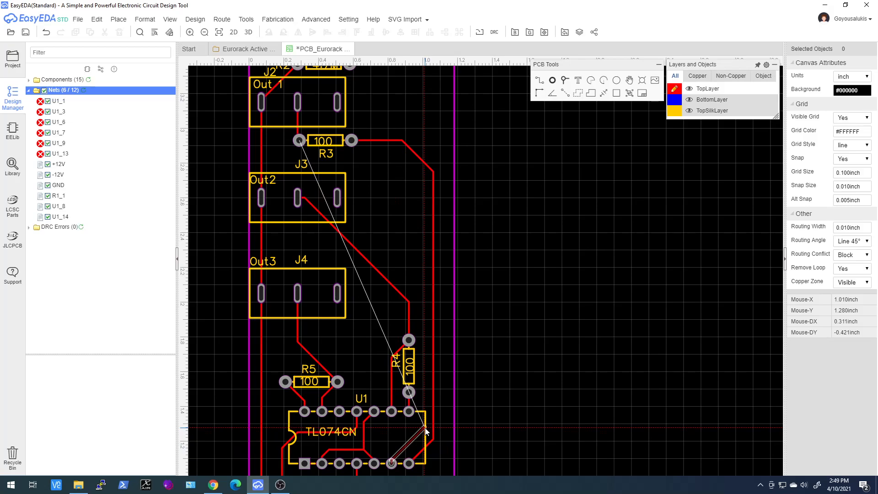
click(423, 233)
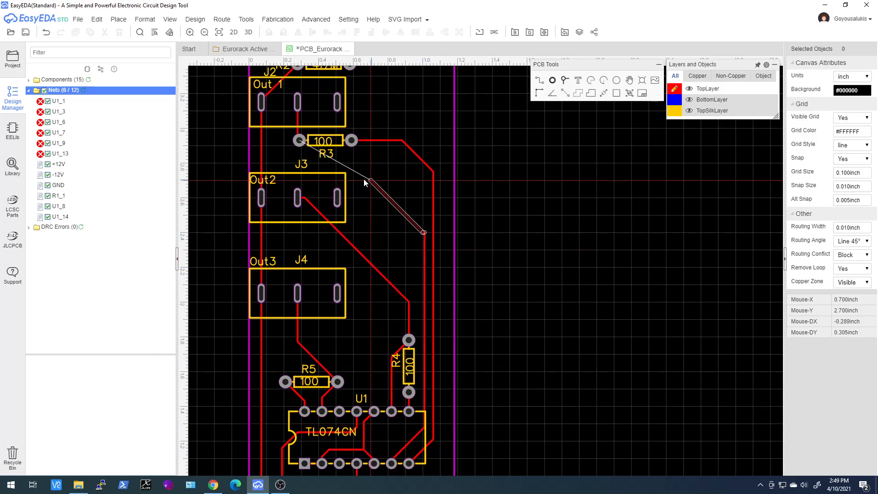
click(301, 141)
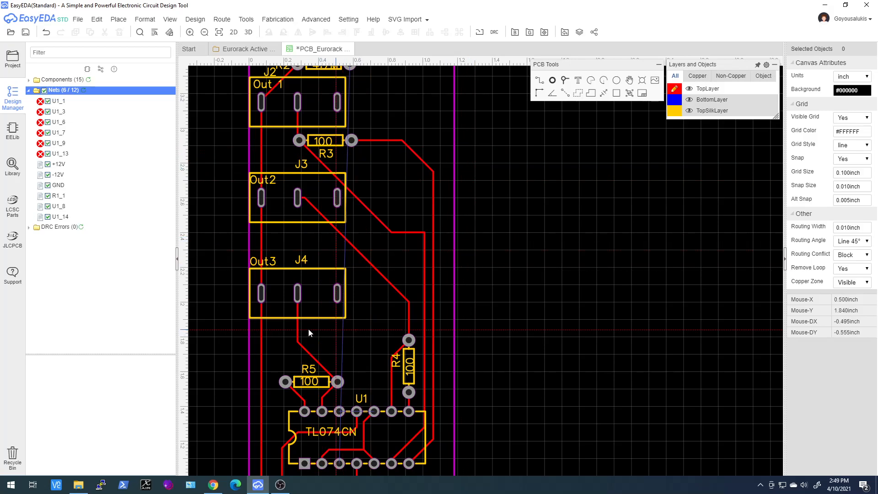
Route a top-layer track between U1's two upper U1_1 pads, passing above the -12V pad between them.
scroll(320, 326, down, 1)
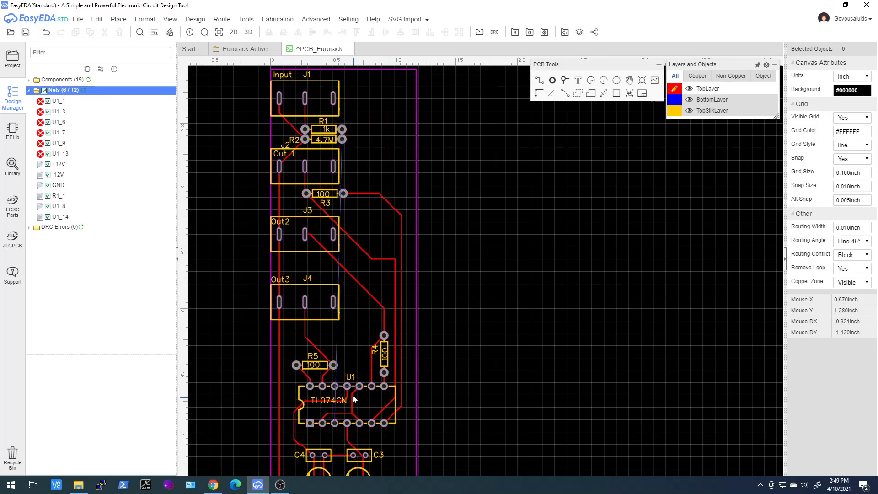
right_drag(353, 396, 327, 347)
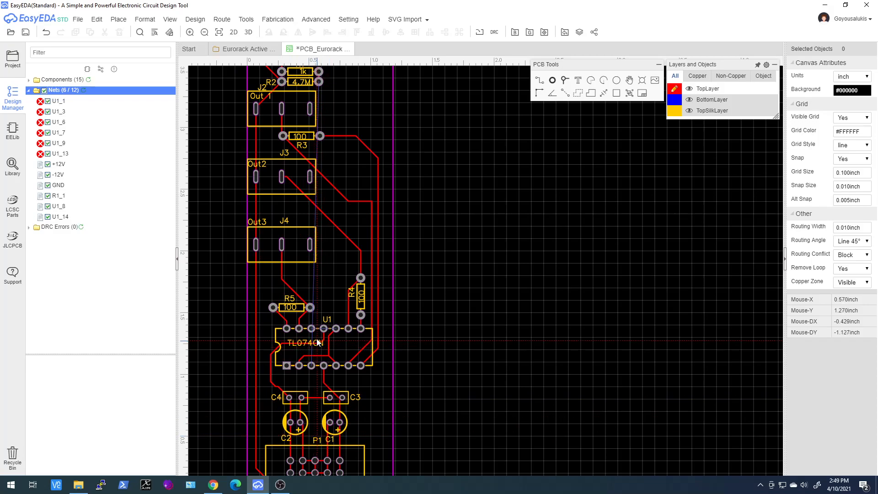
scroll(313, 336, up, 3)
scroll(313, 338, up, 4)
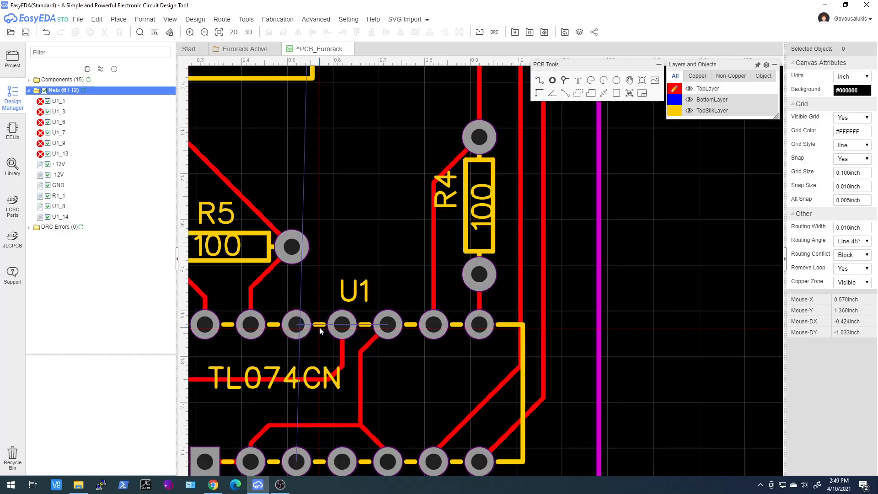
click(287, 322)
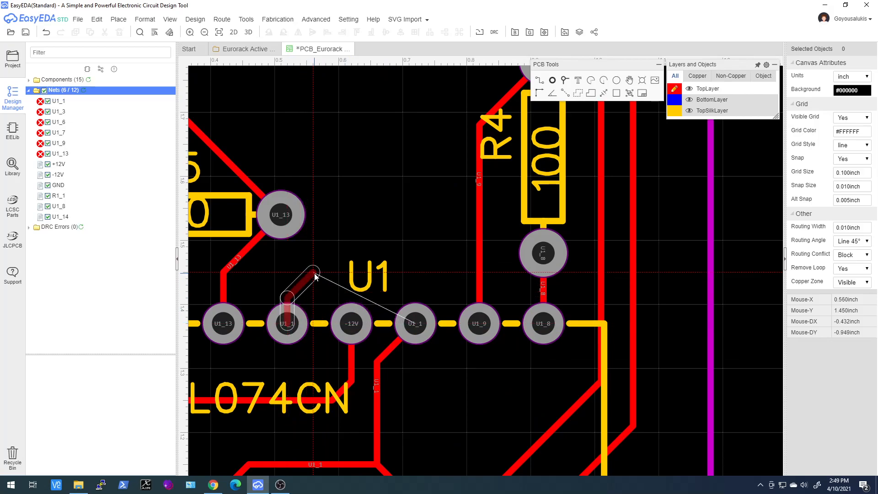
click(315, 273)
click(397, 273)
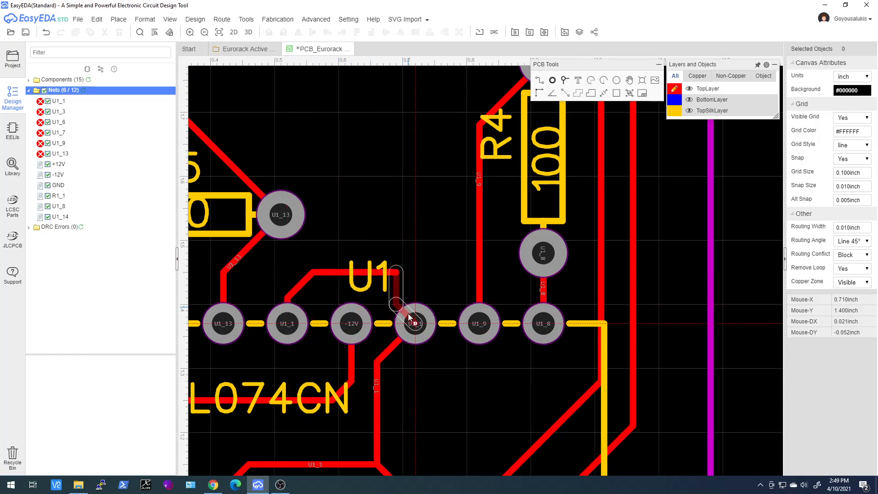
click(412, 322)
Refresh the Nets list to find which connections are still unrouted.
scroll(414, 287, down, 3)
scroll(414, 287, down, 2)
scroll(405, 268, up, 2)
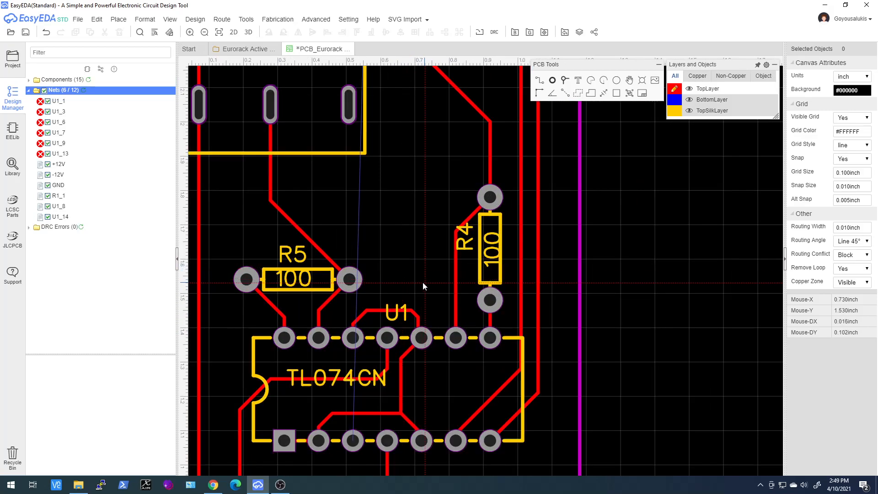
click(85, 90)
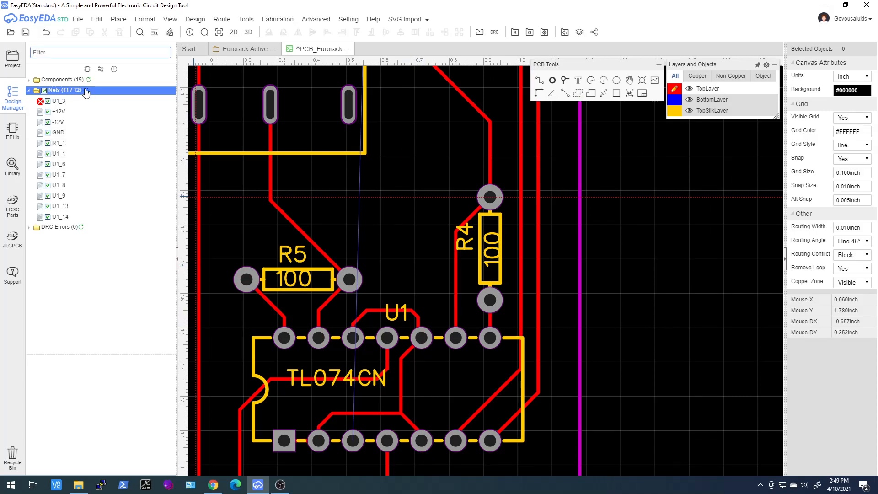
Make BottomLayer the active layer for routing the remaining U1_3 net.
scroll(428, 292, down, 4)
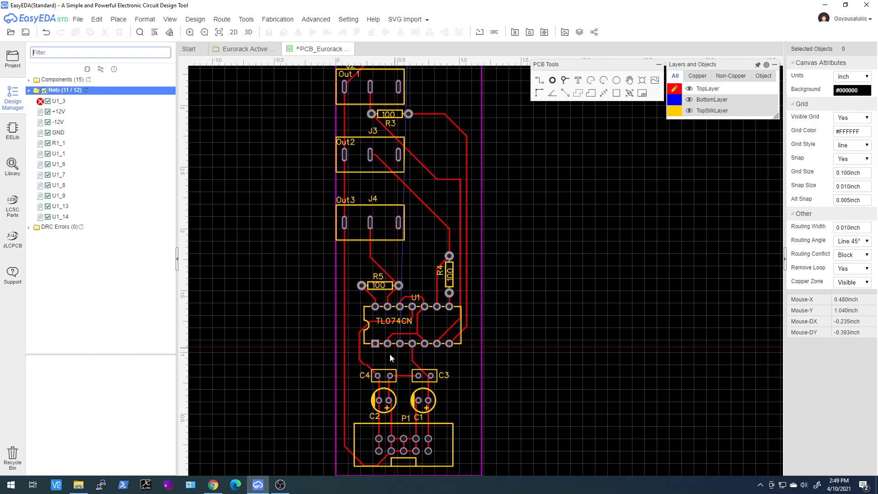
scroll(404, 264, down, 1)
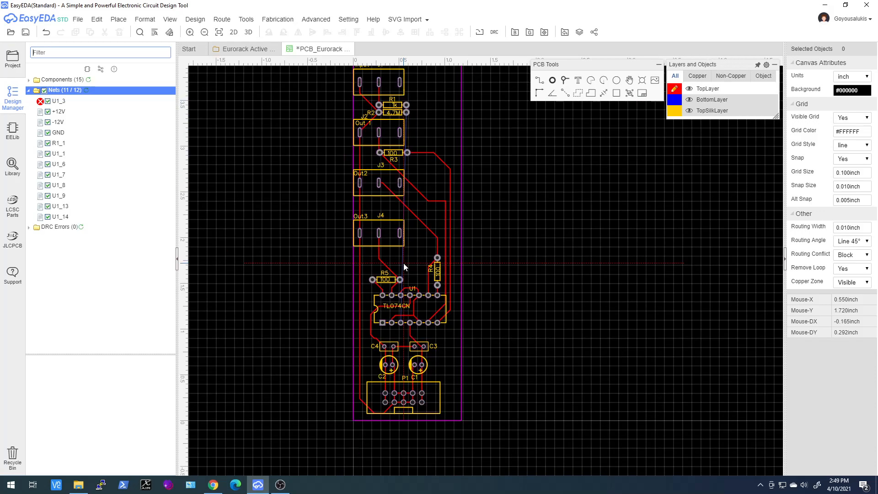
scroll(415, 270, down, 2)
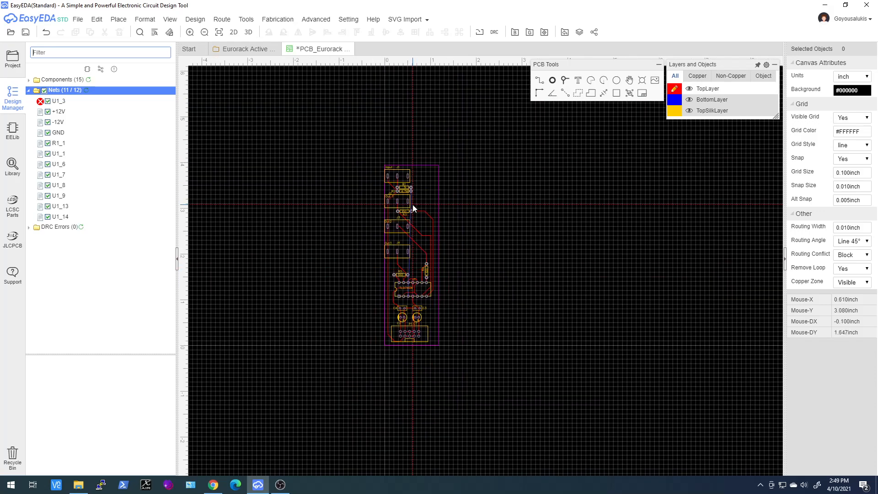
scroll(412, 204, up, 4)
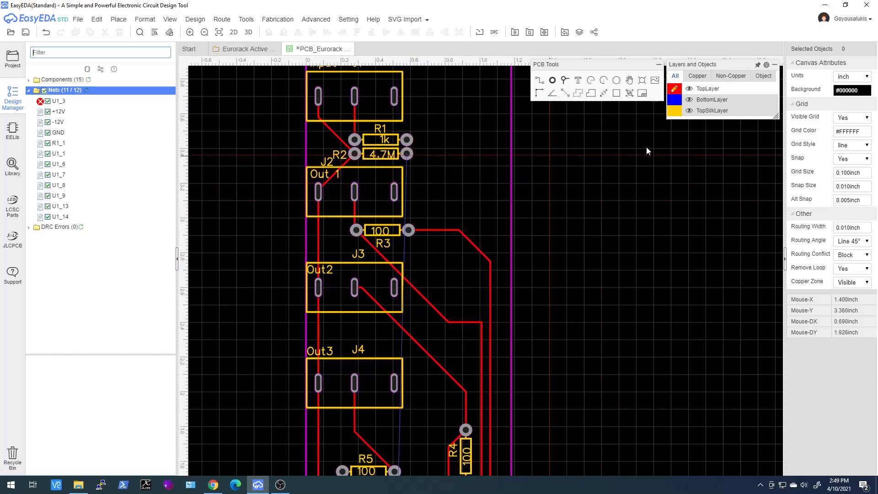
click(674, 99)
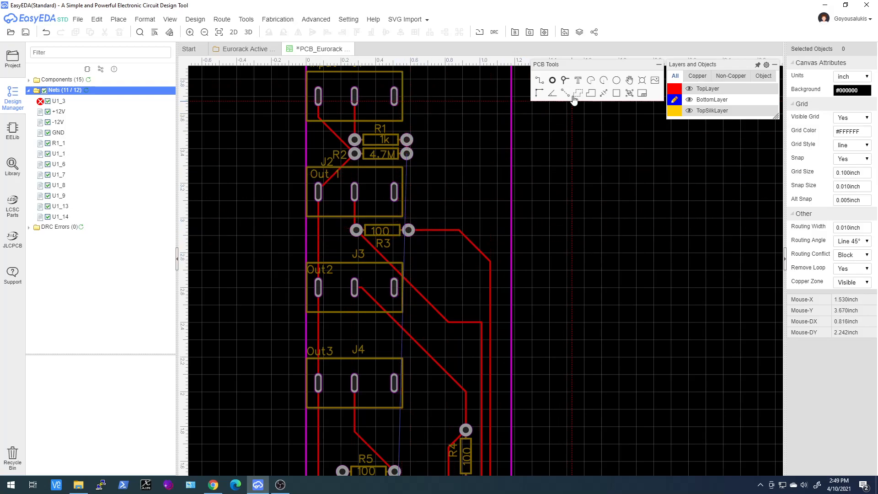
Route a bottom-layer track from U1's third lower pad between its upper pads, up past the right ends of J4, J3 and R3, to R2's right pad.
scroll(475, 297, down, 3)
scroll(462, 384, up, 1)
scroll(467, 403, up, 5)
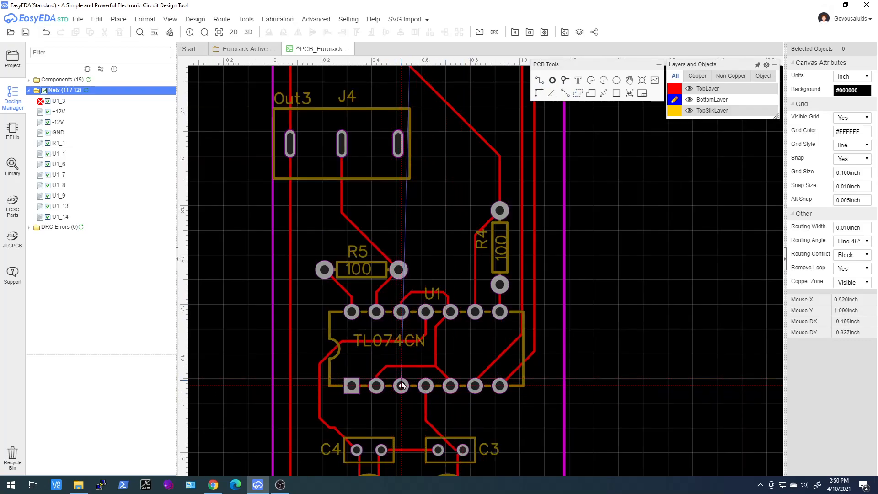
click(401, 386)
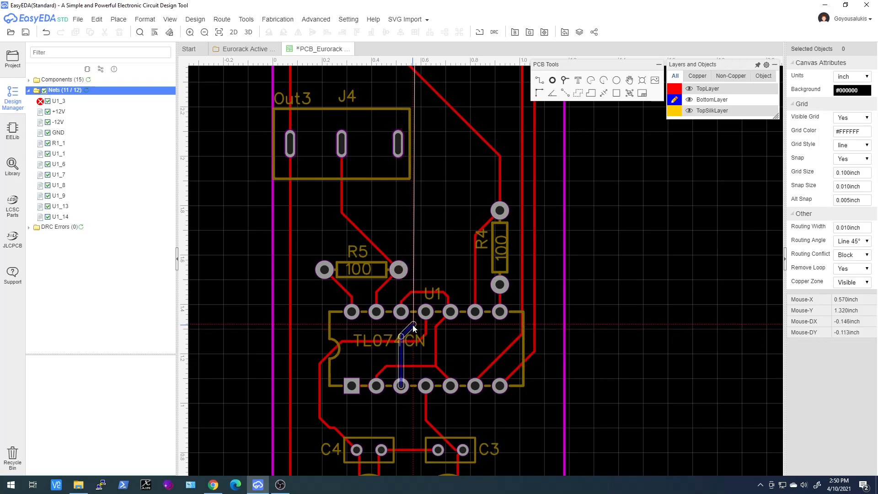
click(412, 325)
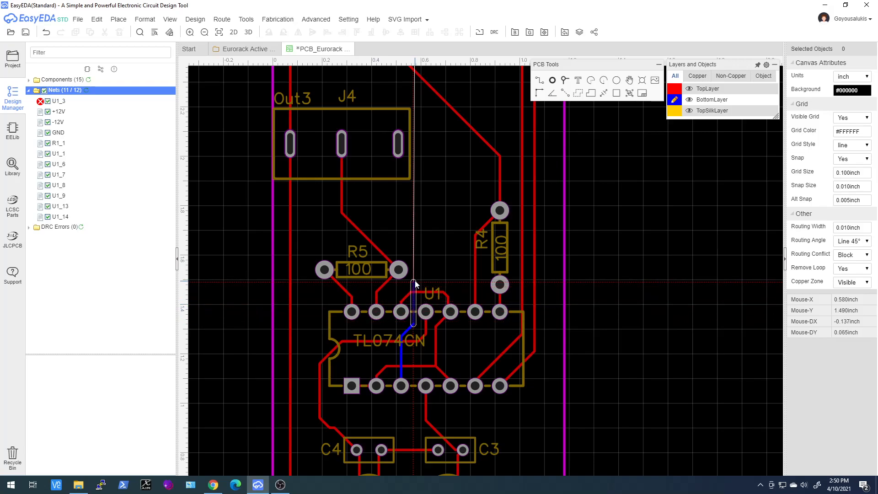
click(413, 278)
scroll(428, 268, down, 2)
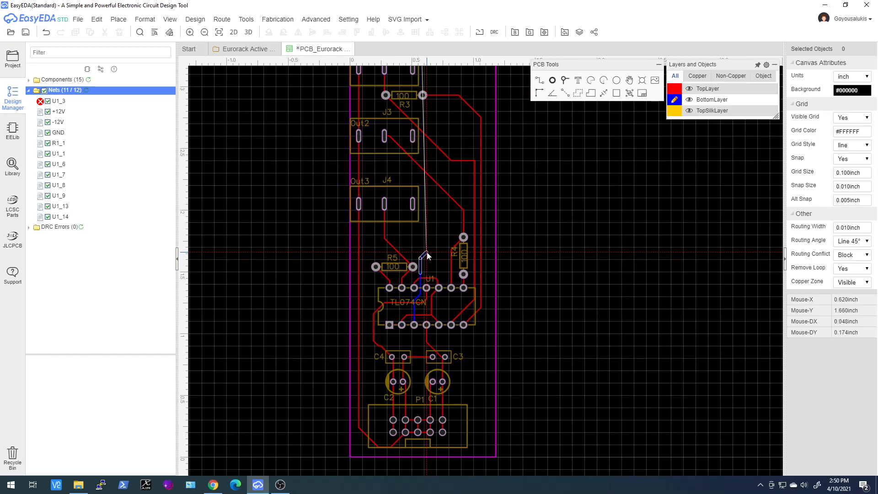
click(432, 249)
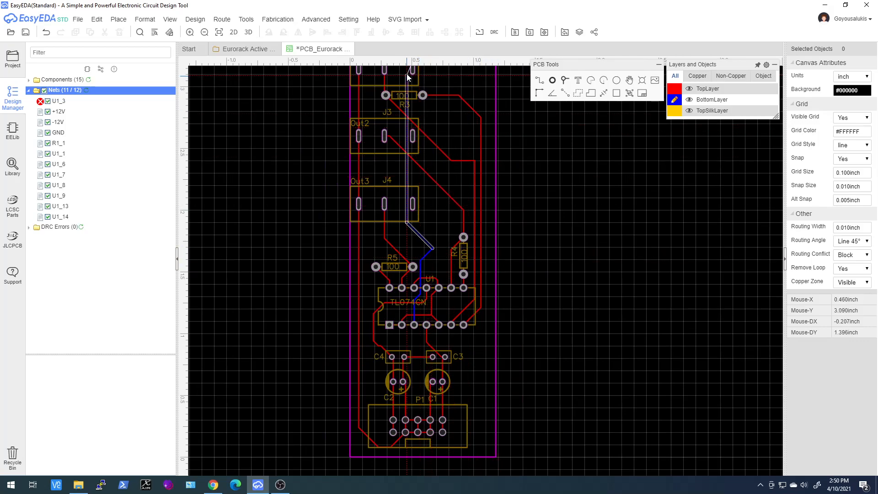
scroll(423, 96, up, 4)
scroll(425, 101, up, 1)
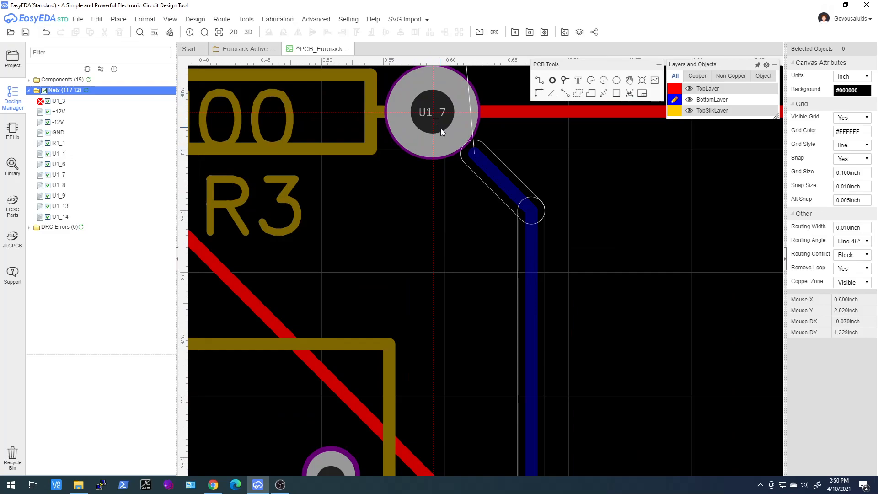
scroll(440, 128, down, 5)
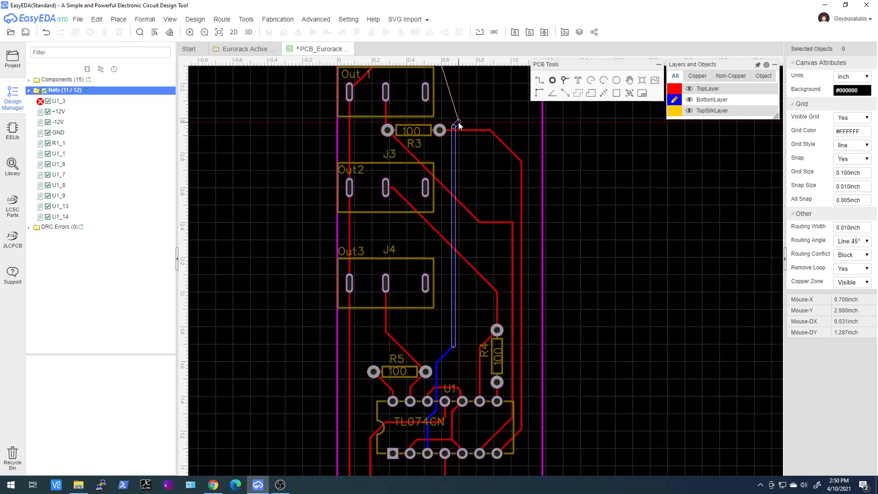
right_drag(458, 122, 435, 323)
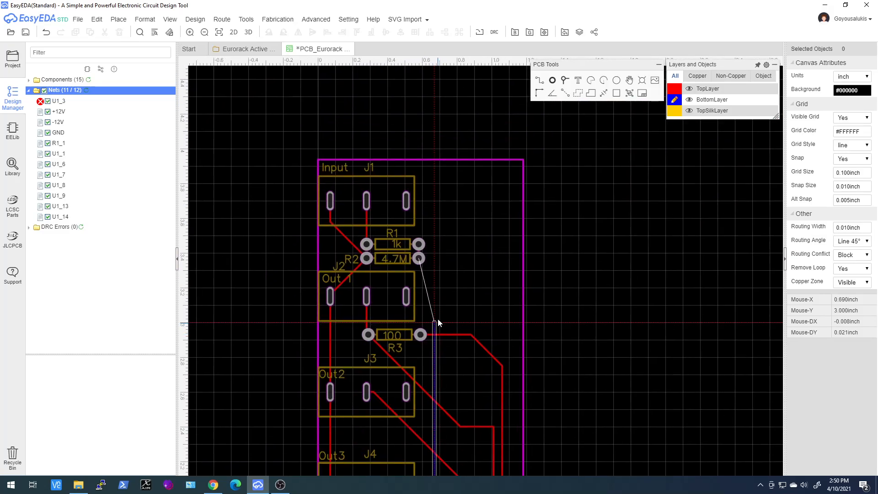
click(418, 258)
Refresh the Nets list again to check the routing of all nets, and look over the whole board.
scroll(424, 256, down, 4)
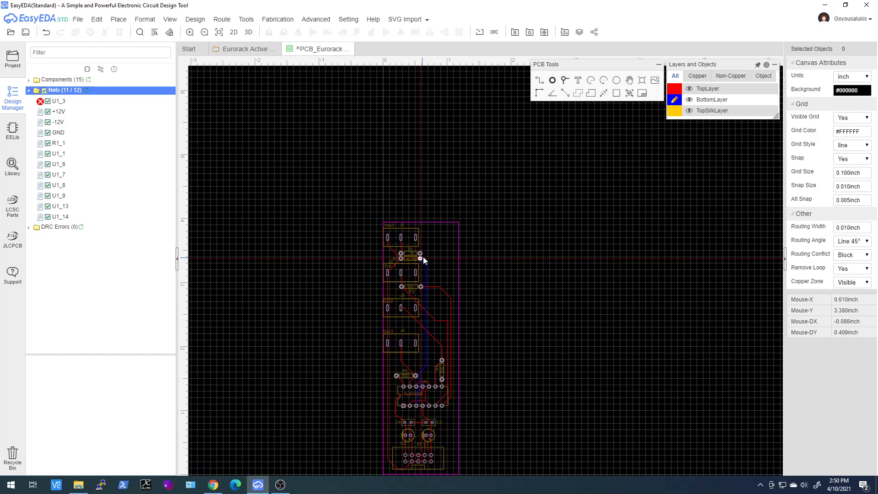
scroll(417, 402, up, 2)
scroll(416, 401, up, 1)
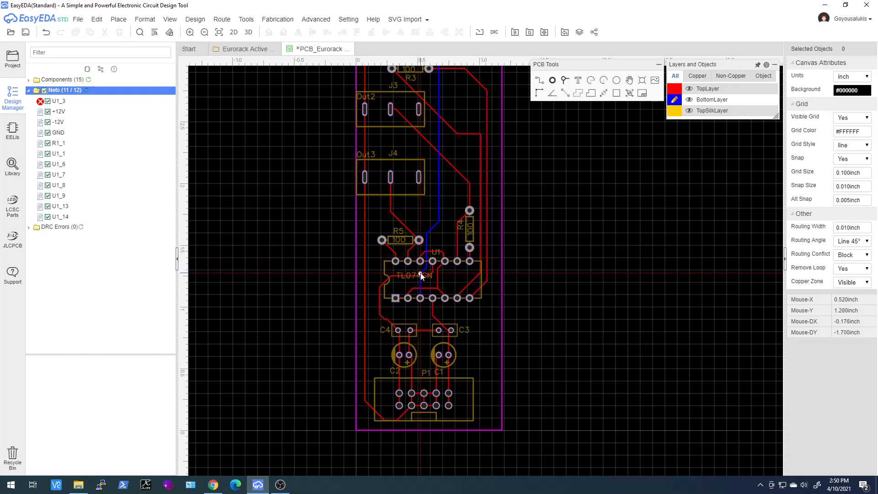
click(86, 90)
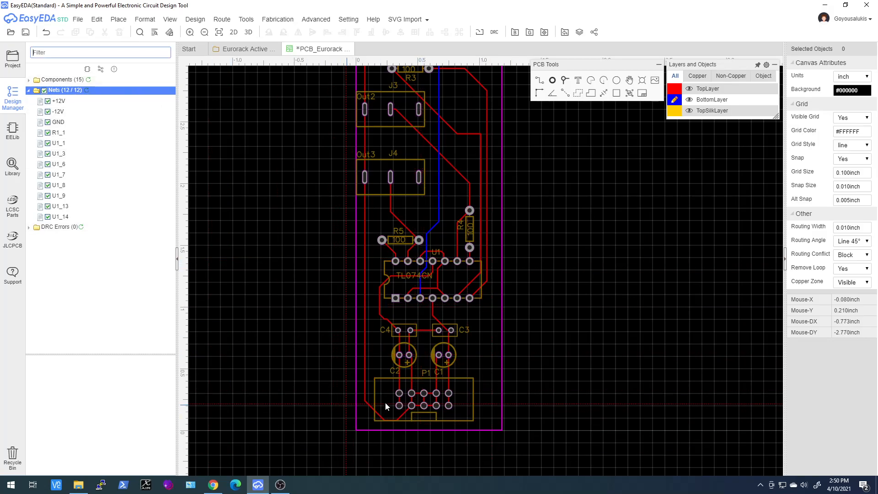
scroll(410, 204, down, 3)
right_drag(453, 180, 385, 263)
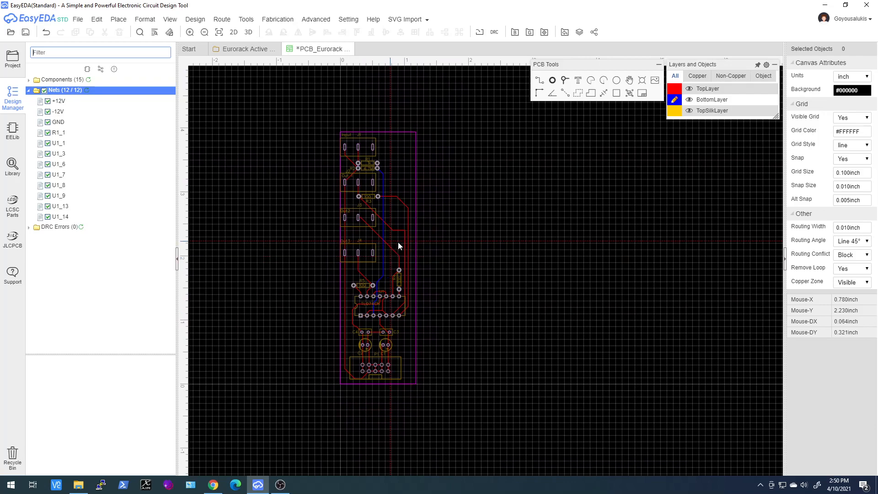